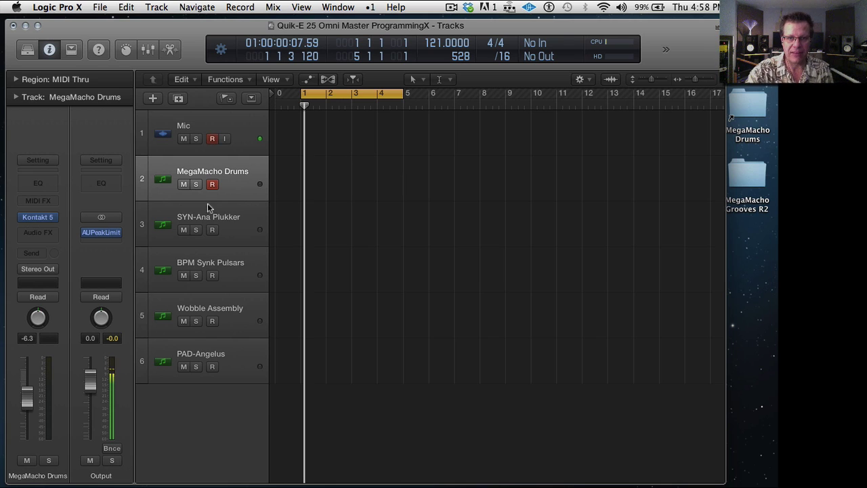
- Audition the SYN-Ana Plukker, BPM Synk Pulsars, Wobble Assembly and PAD-Angelus tracks one after another
click(224, 214)
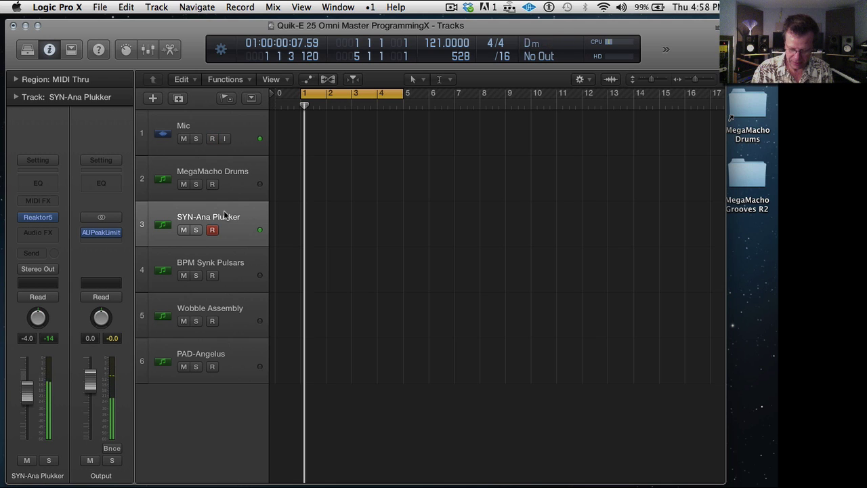
key(Down)
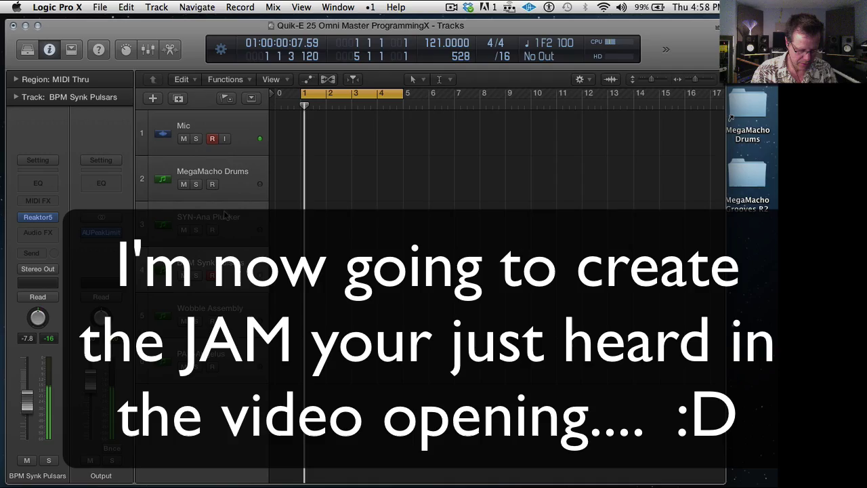
key(Down)
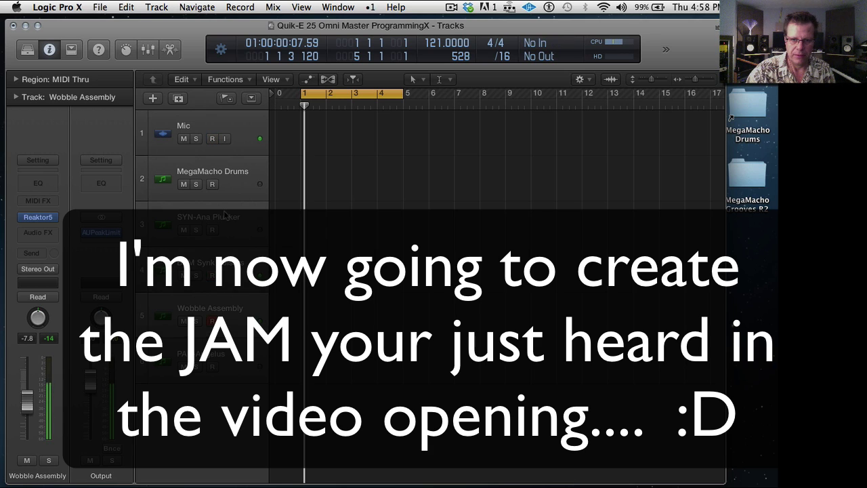
key(Down)
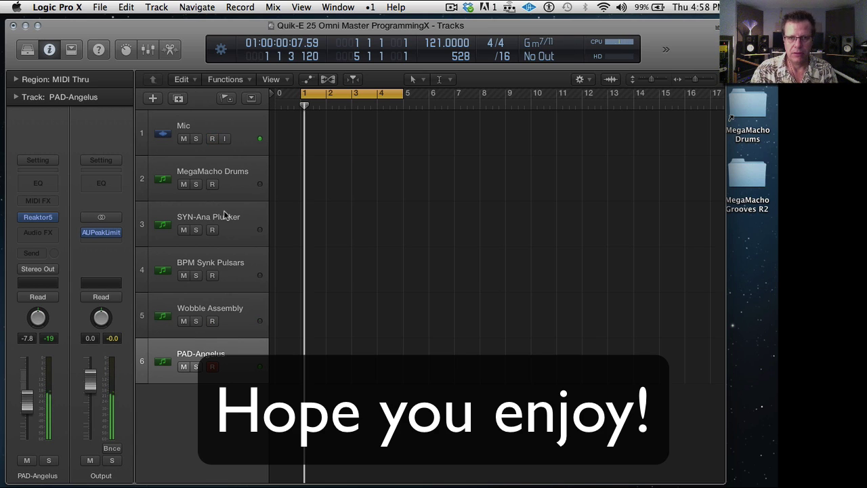
- Open the Kontakt 5 instrument on the MegaMacho Drums track and hide the plug-in window's header controls
click(217, 169)
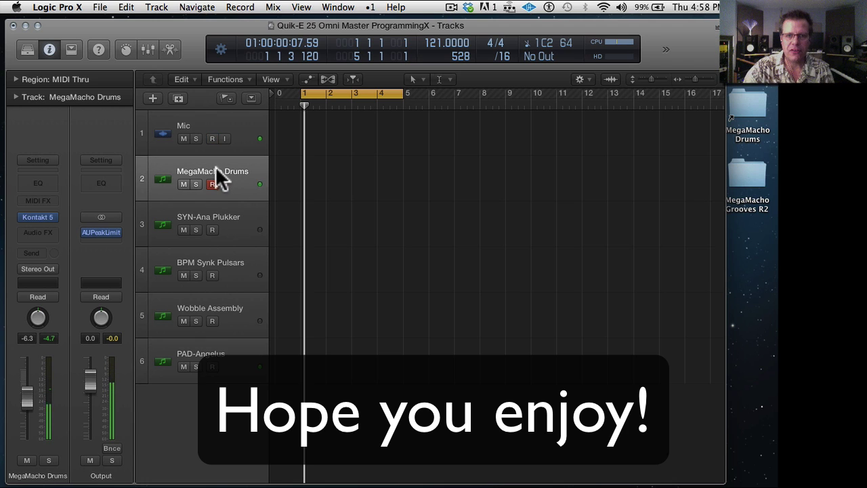
click(39, 218)
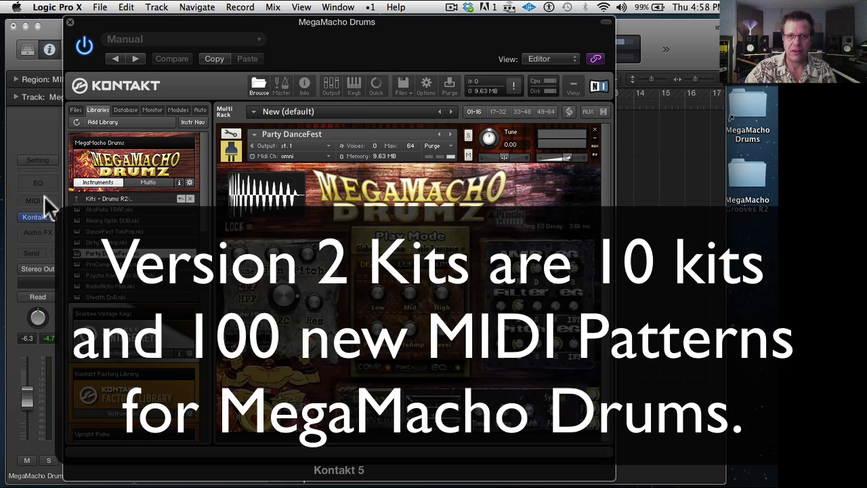
click(608, 22)
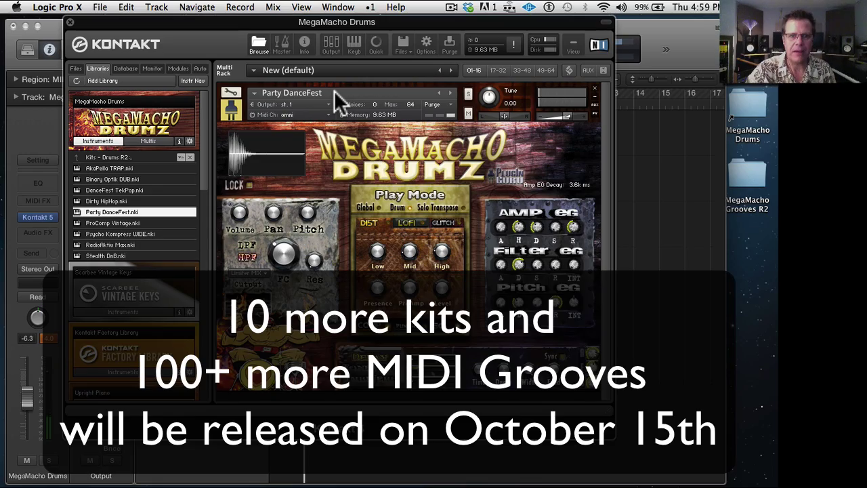
- Open the containing folder of the MegaMacho Drums library from Kontakt, and open MegaMacho Grooves Set 2 inside it
click(99, 141)
click(190, 141)
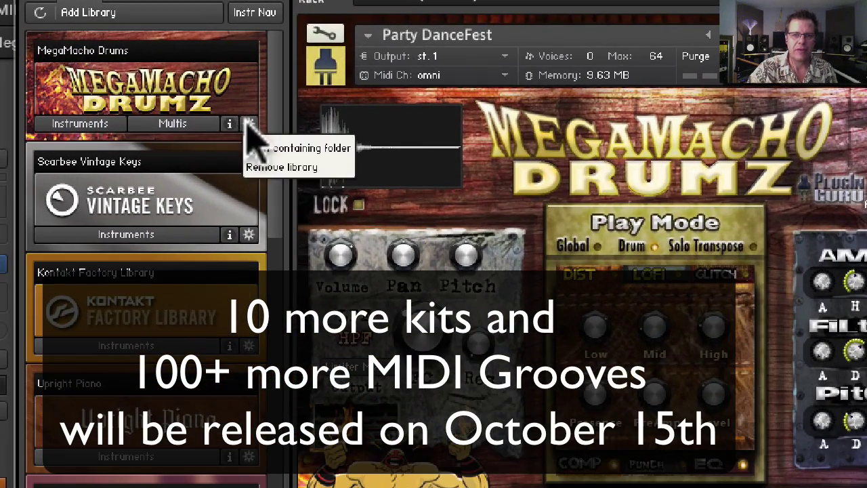
click(261, 148)
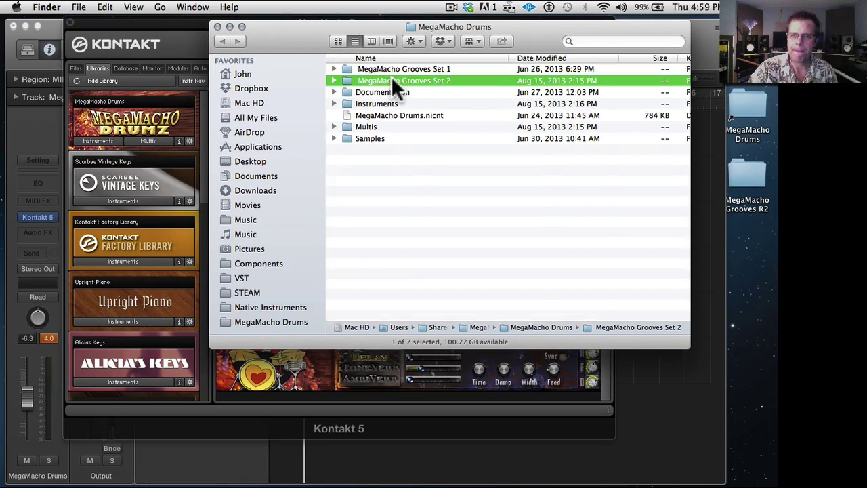
double_click(391, 78)
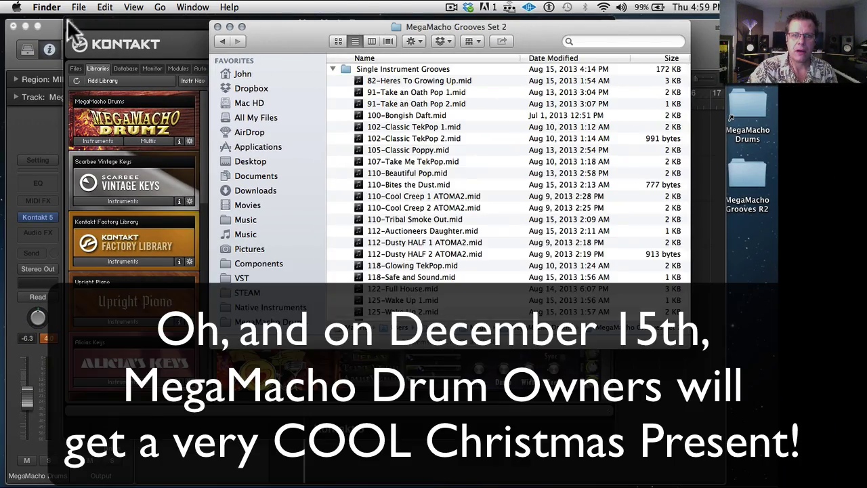
- Close the Kontakt window, import 110-Beautiful Pop.mid onto the MegaMacho Drums track at bar 1, and play it
click(71, 23)
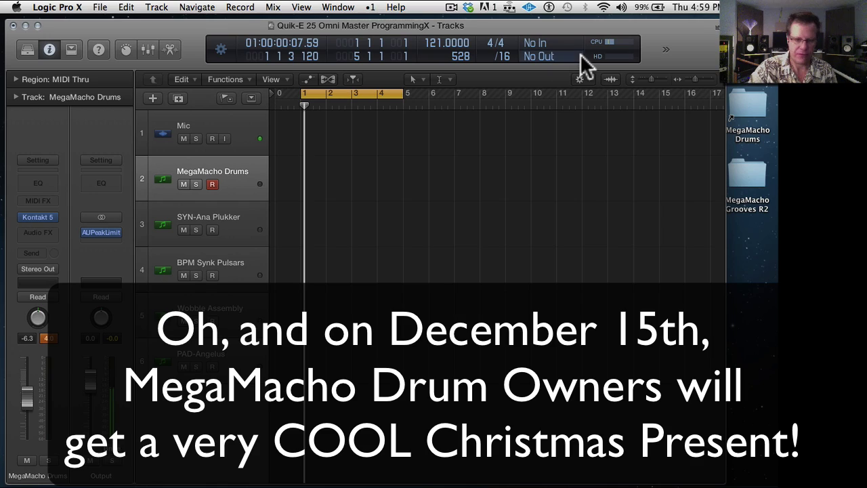
key(super+Tab)
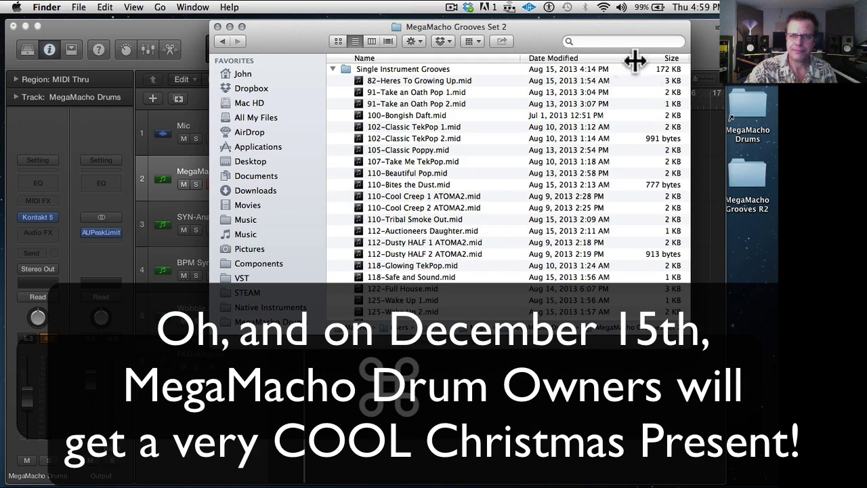
drag(305, 36, 446, 170)
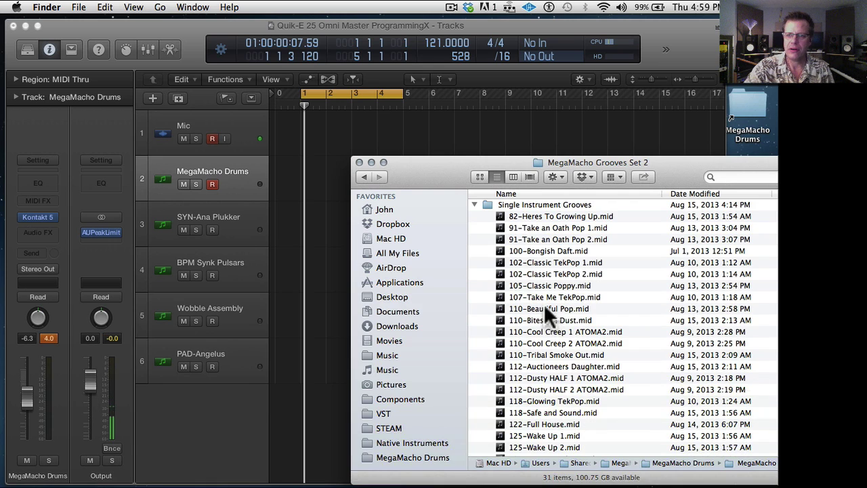
drag(546, 307, 315, 182)
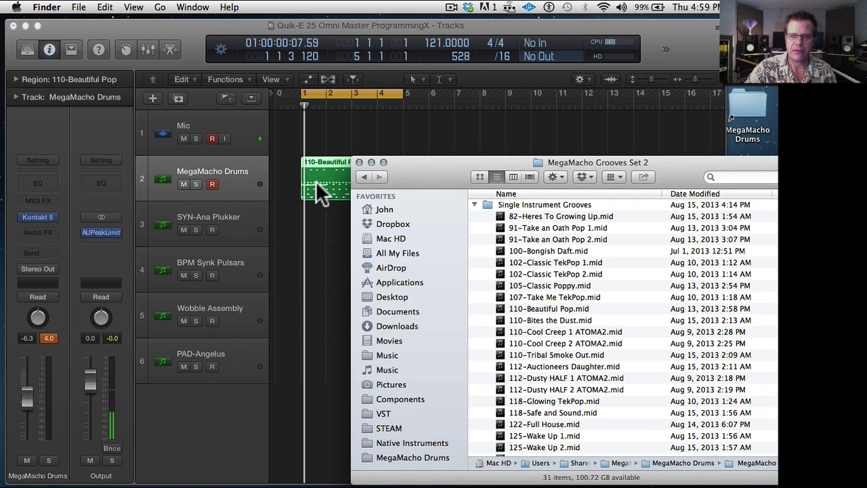
click(323, 159)
key(space)
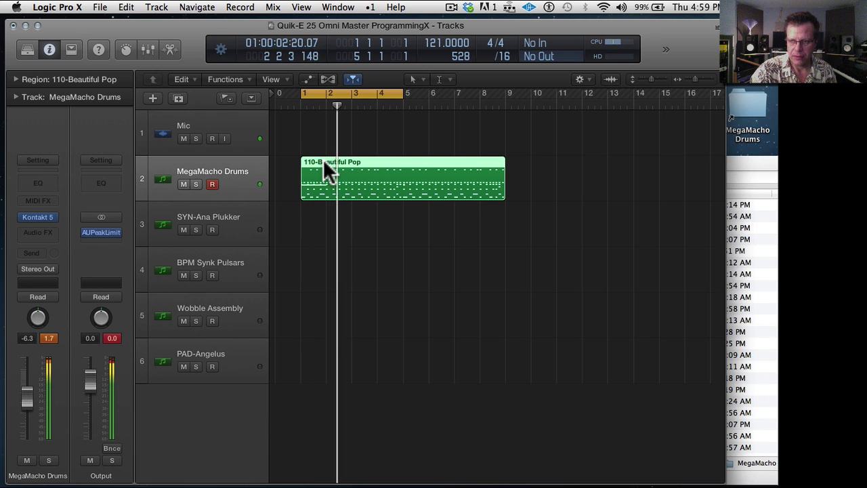
- Import 110-Cool Creep 1 ATOMA2.mid onto the MegaMacho Drums track at bar 9 and play it with the cycle range over bars 9 to 13
click(738, 169)
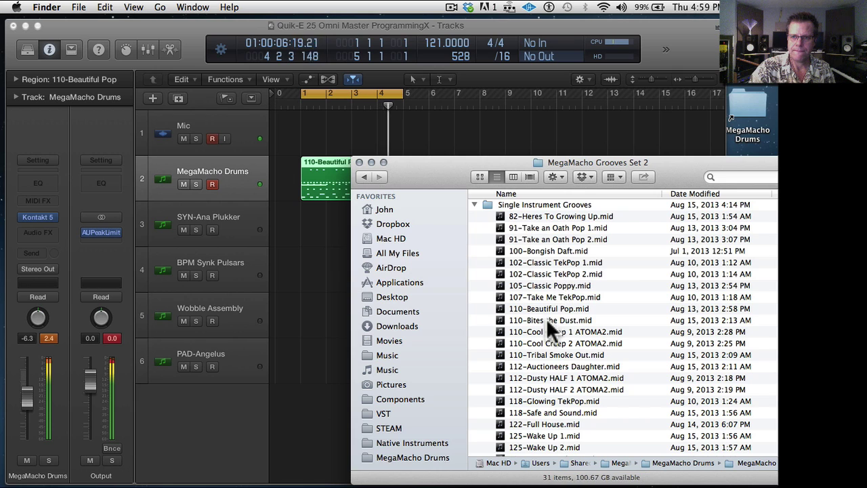
drag(543, 327, 486, 136)
click(359, 163)
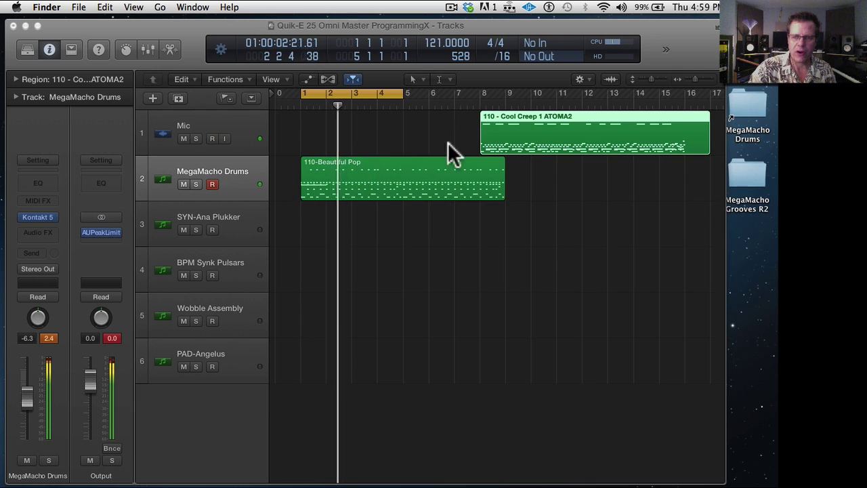
drag(513, 112, 541, 163)
drag(360, 91, 565, 104)
key(space)
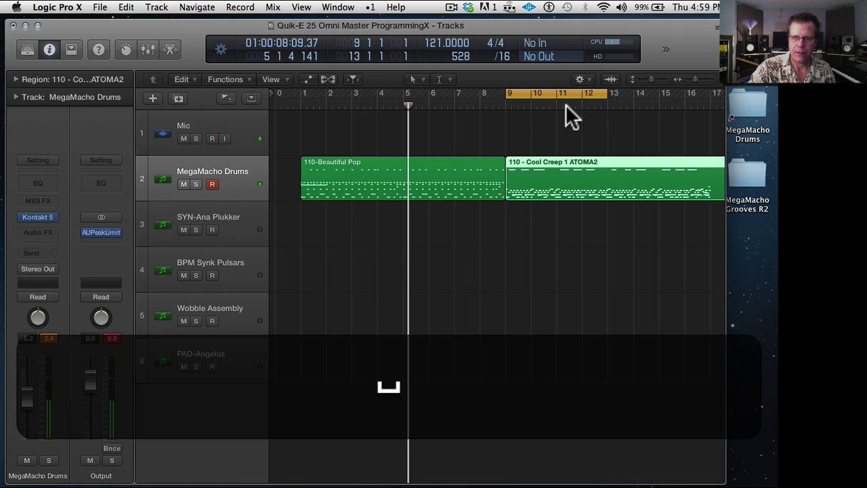
- Delete the 110-Beautiful Pop region from the MegaMacho Drums track and stop playback
click(487, 164)
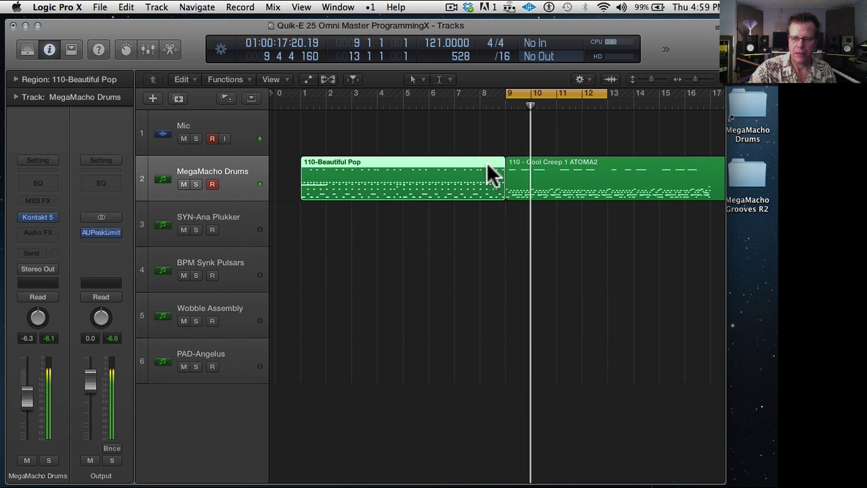
key(BackSpace)
key(super+BackSpace)
key(super+Tab)
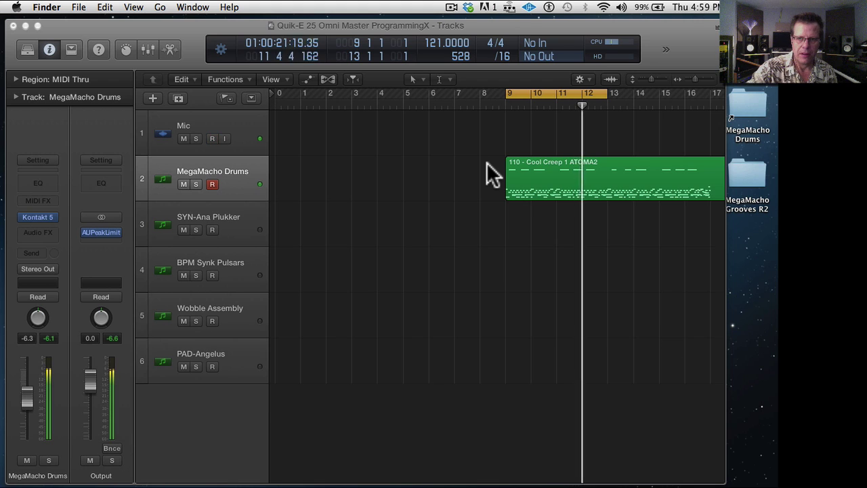
click(212, 138)
key(space)
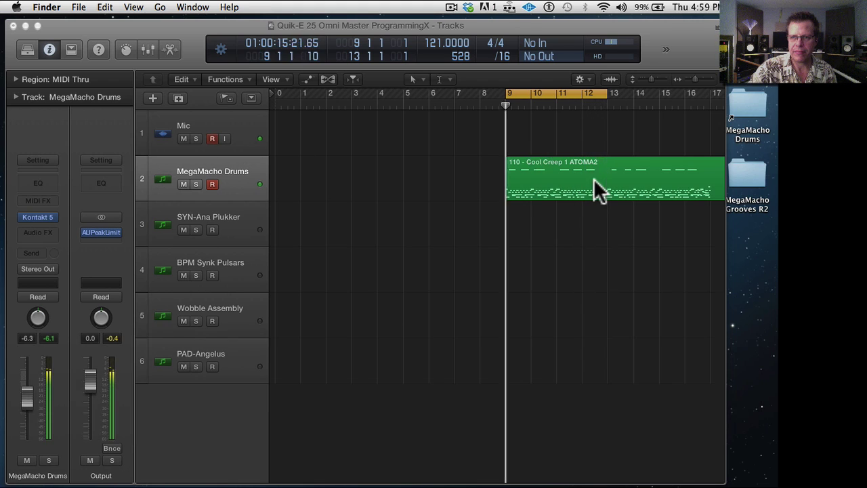
click(593, 178)
key(space)
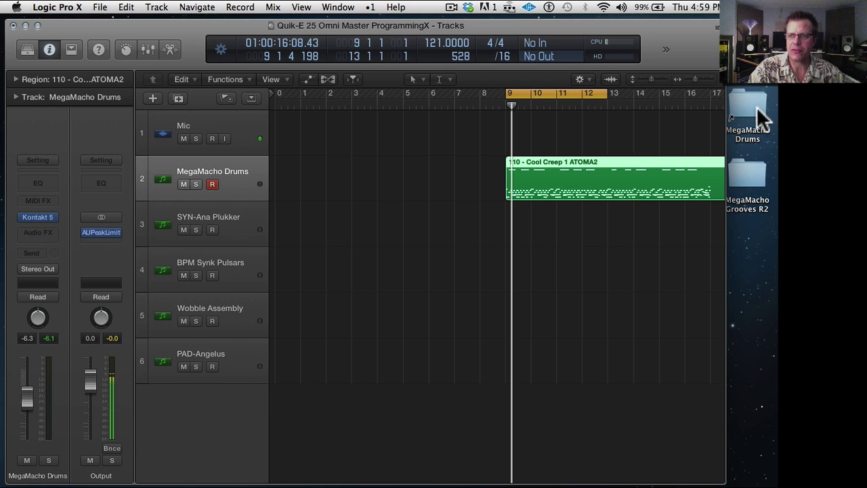
- Import 82-Heres To Growing Up.mid from the MegaMacho Grooves Set 2 folder onto the MegaMacho Drums track at bar 1, and close the folder window
double_click(757, 108)
click(397, 81)
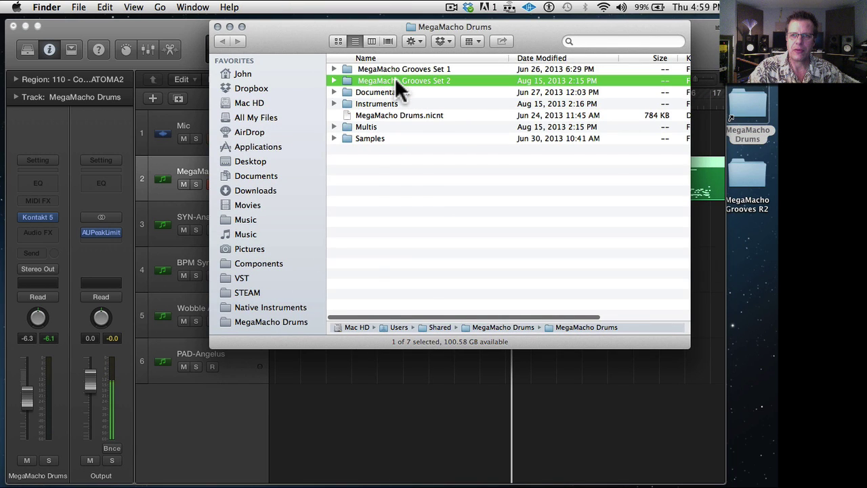
double_click(396, 80)
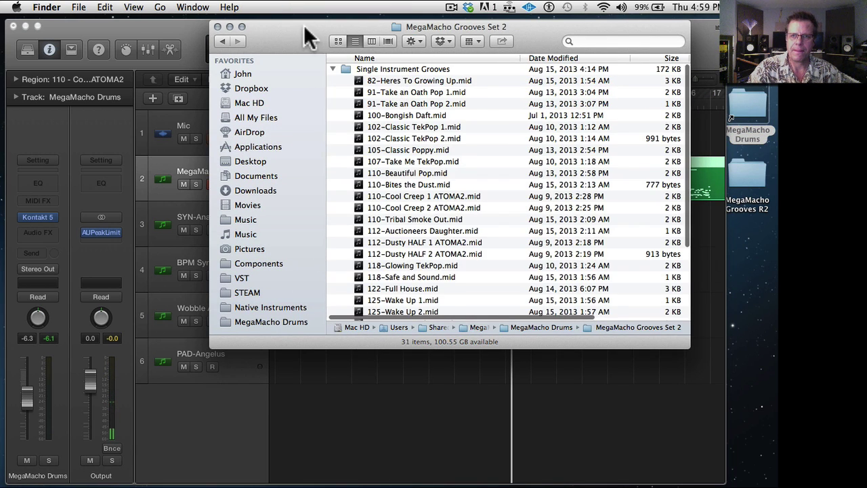
drag(304, 27, 474, 107)
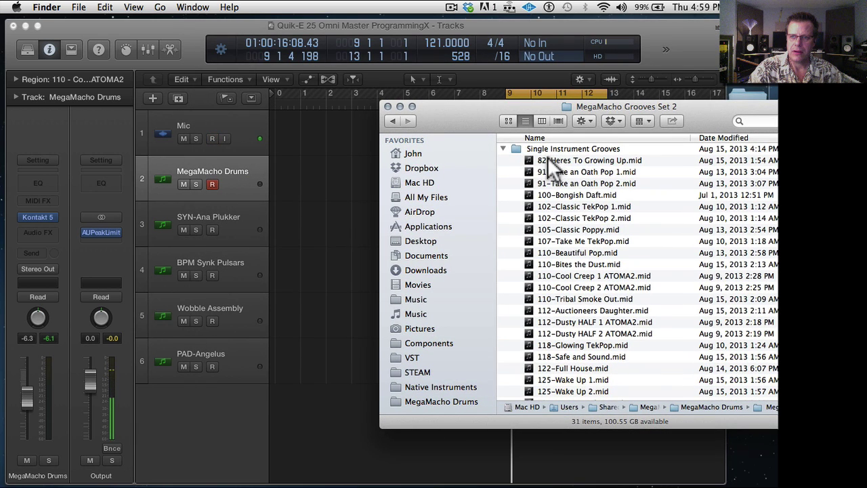
drag(547, 160, 312, 166)
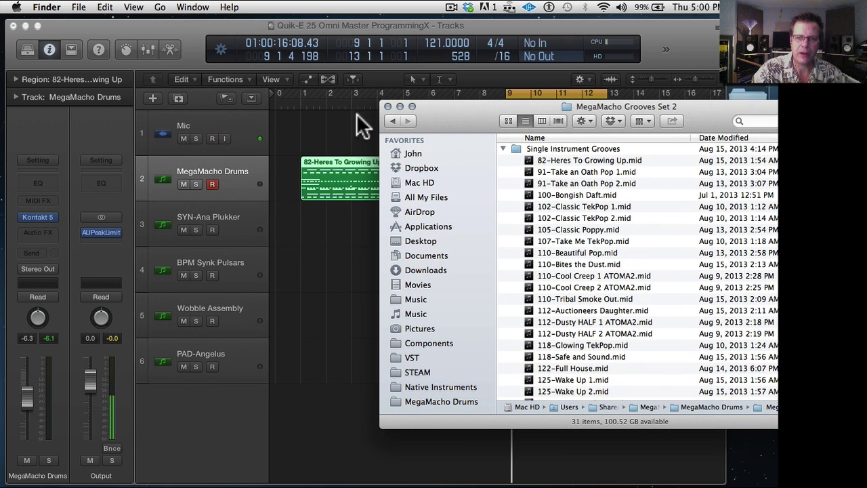
click(388, 106)
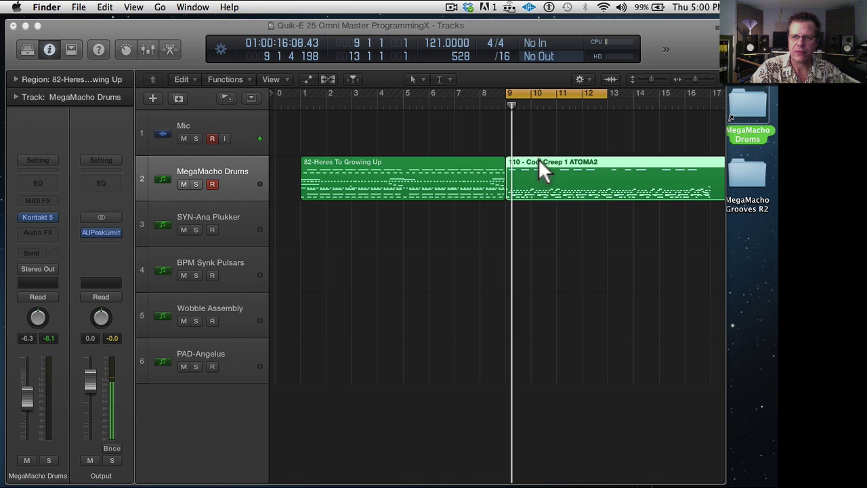
- Delete the 110 - Cool Creep 1 ATOMA2 region and move the cycle range to bars 1 to 5
click(539, 162)
key(BackSpace)
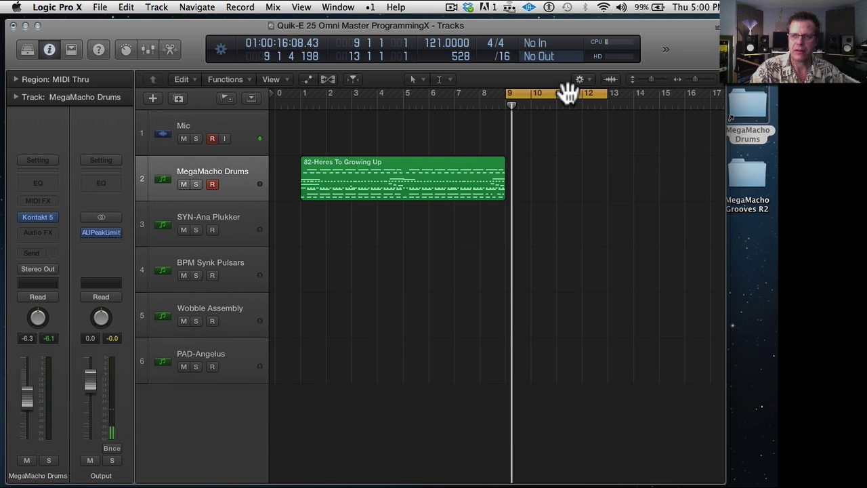
drag(568, 93, 364, 92)
click(212, 138)
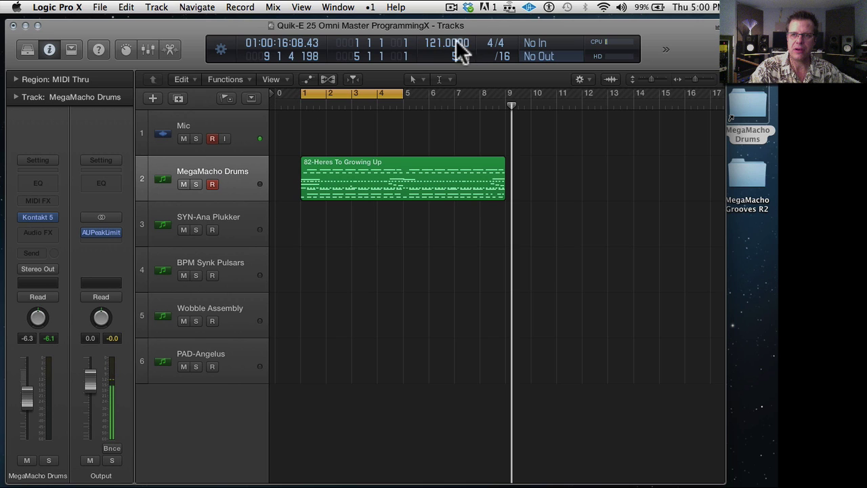
- Set the project tempo to 83 and briefly play the 82-Heres To Growing Up groove
drag(455, 40, 455, 67)
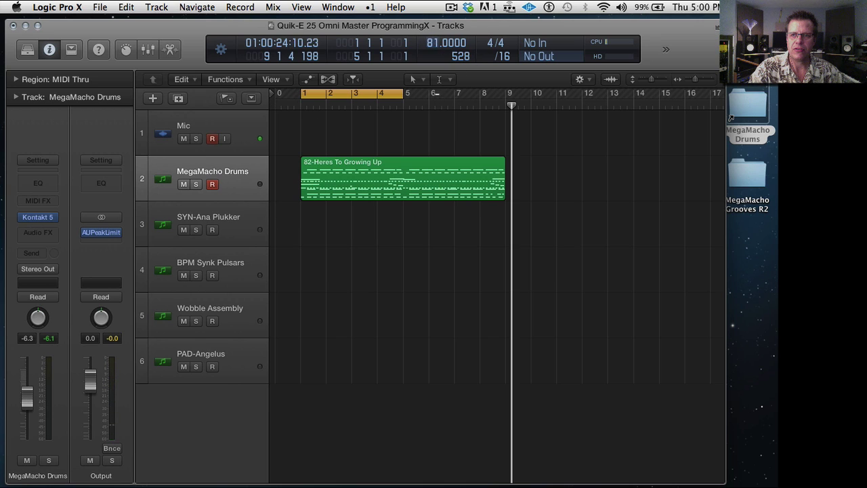
key(space)
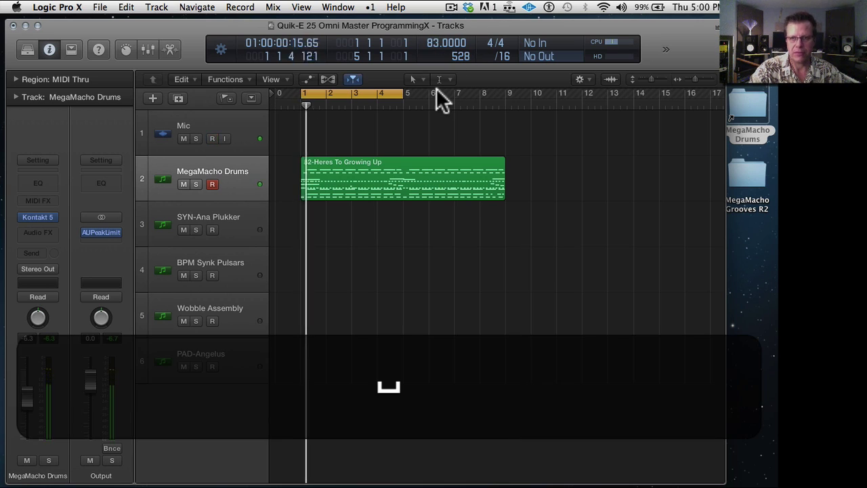
key(space)
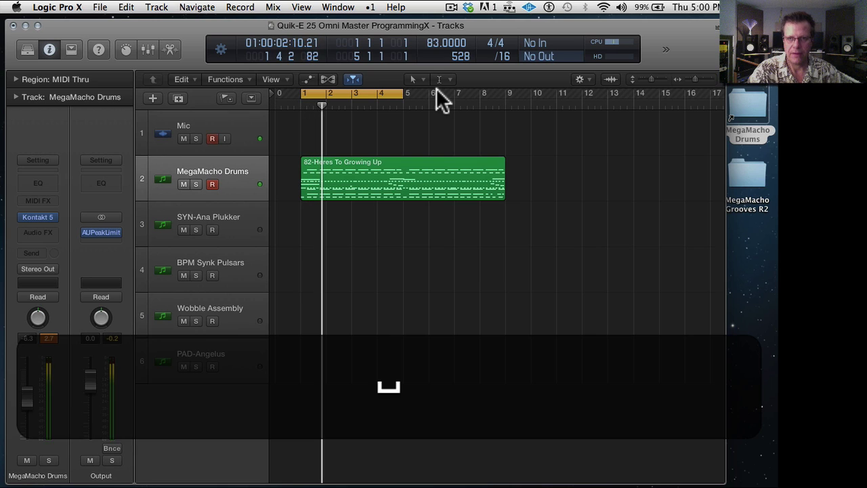
- Set the project tempo to 121 and play the 82-Heres To Growing Up groove
drag(446, 42, 446, 27)
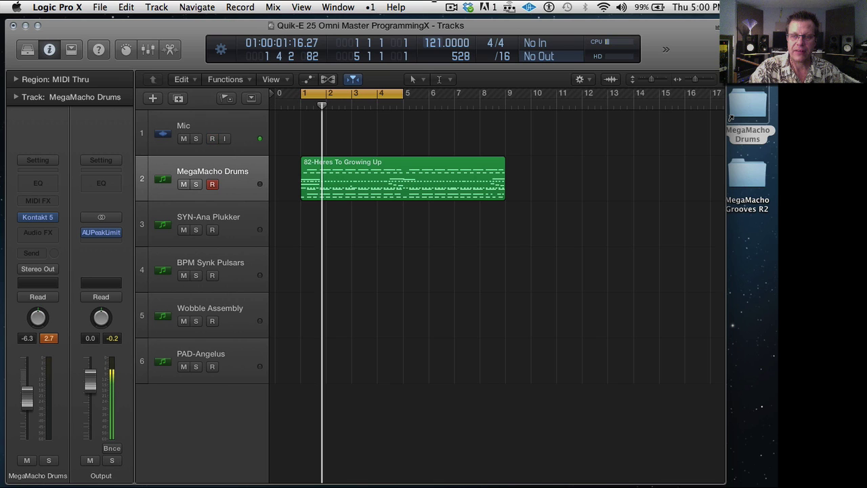
drag(446, 27, 434, 2)
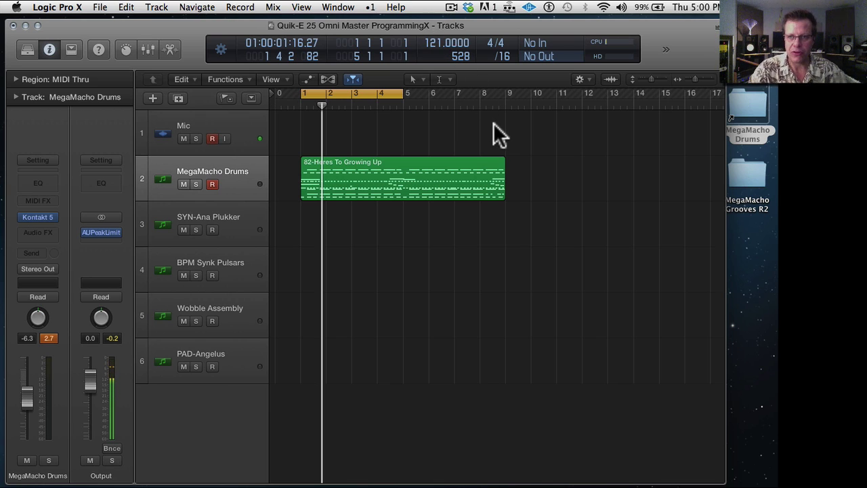
key(space)
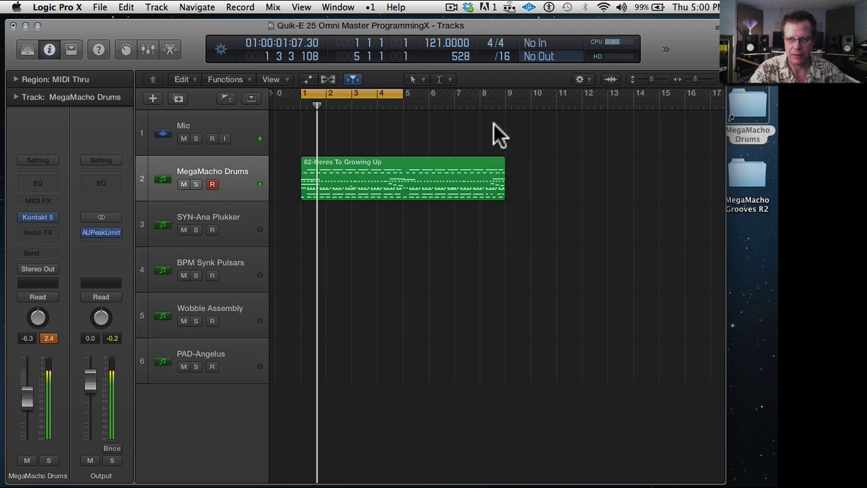
- Play the 82-Heres To Growing Up groove briefly and place a copy of its region at bar 9
key(space)
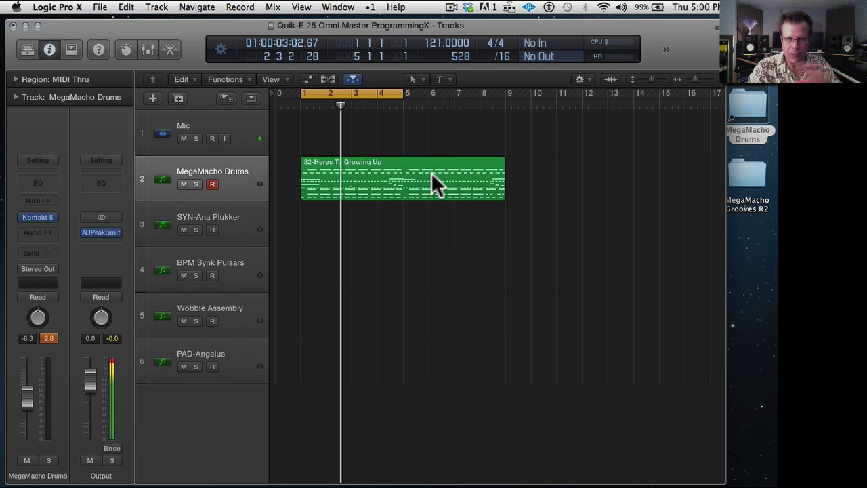
key(space)
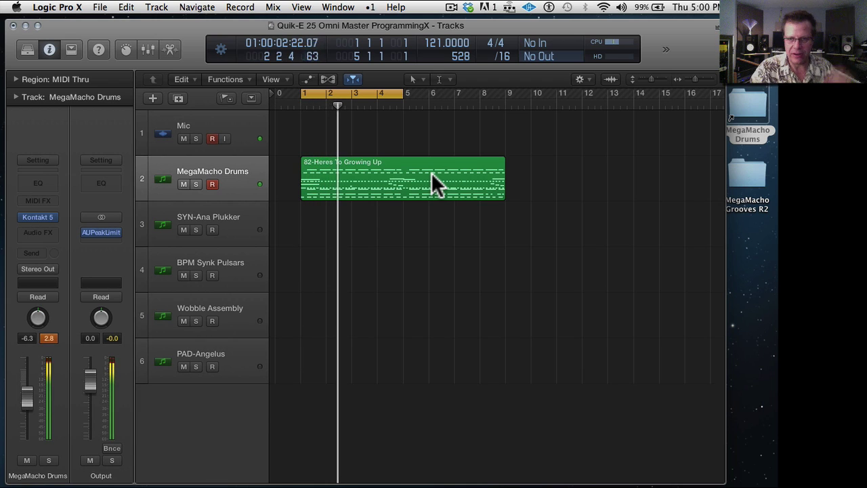
key(space)
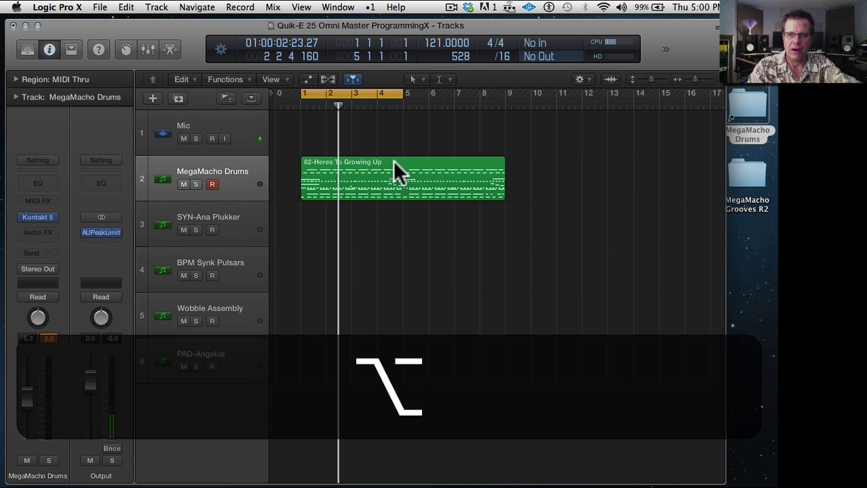
drag(395, 170, 593, 183)
- Open the first 82-Heres To Growing Up region in the Piano Roll and mute its continuous row of repeated short notes above C3
click(460, 160)
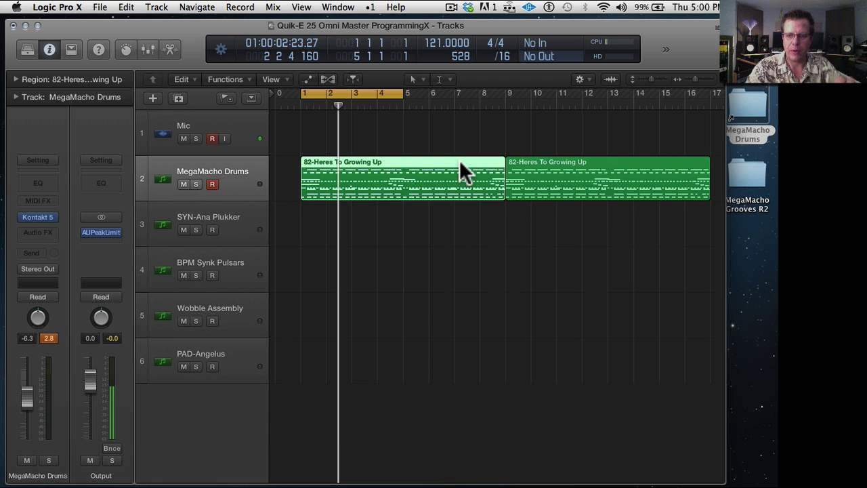
key(p)
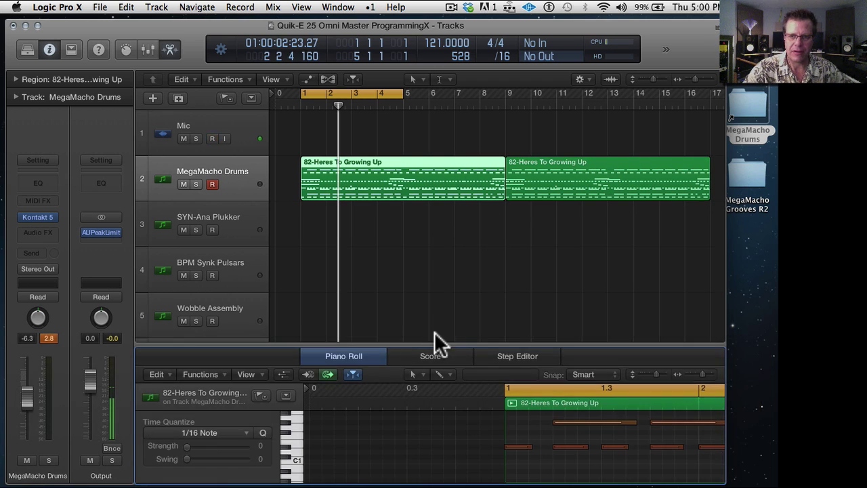
drag(437, 343, 427, 181)
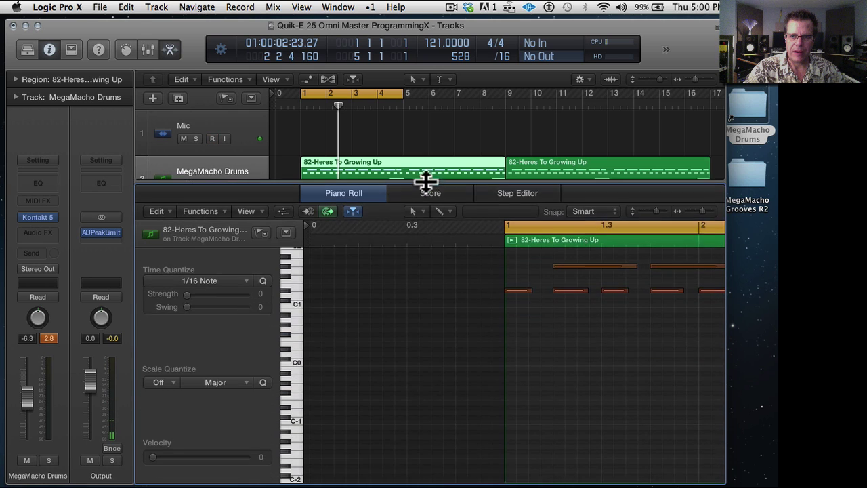
scroll(443, 340, up, 3)
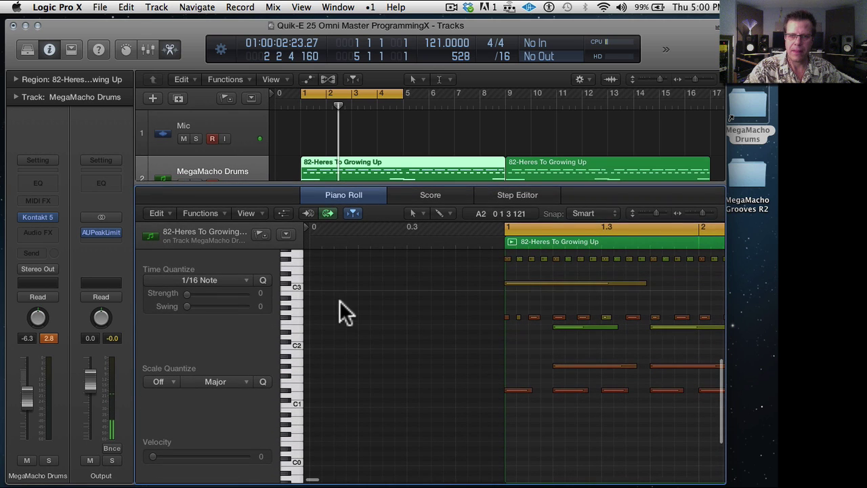
click(287, 259)
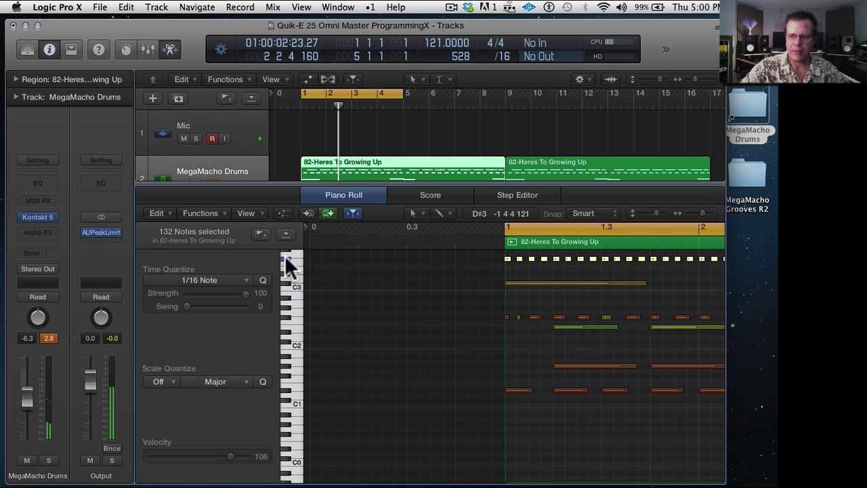
key(m)
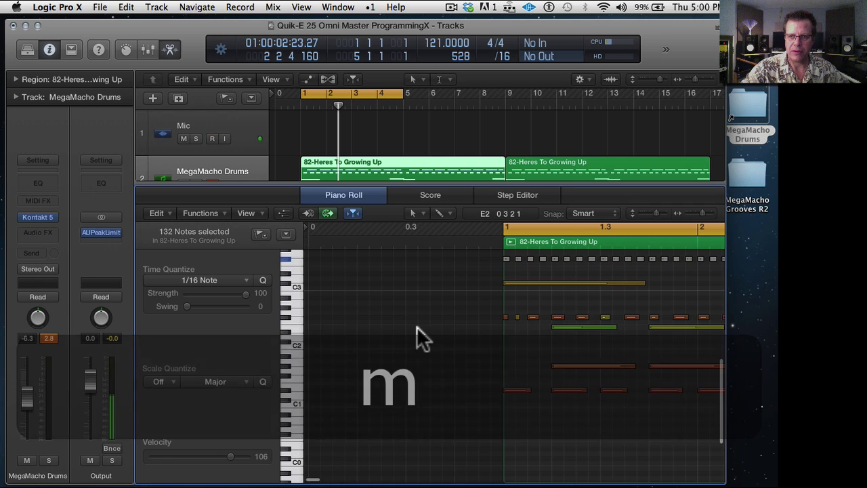
scroll(417, 327, right, 5)
scroll(416, 327, up, 3)
scroll(417, 327, left, 3)
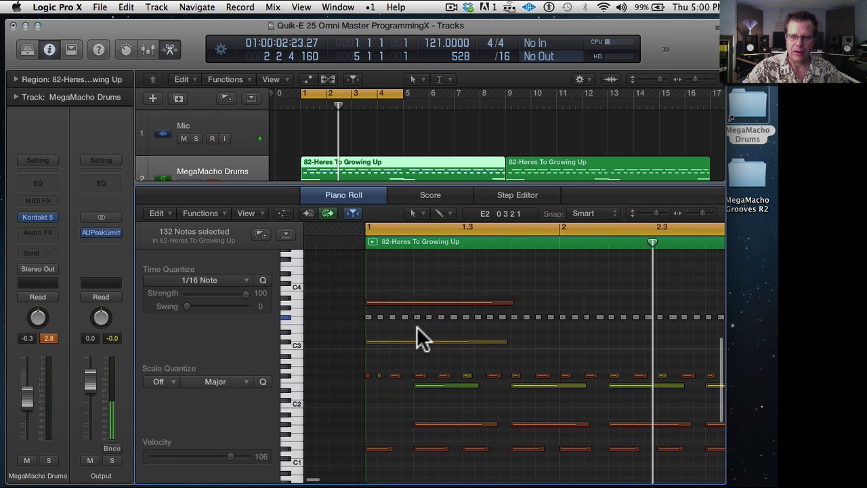
- Play the edited groove and mute the short fill notes around C3 in bar 4
key(space)
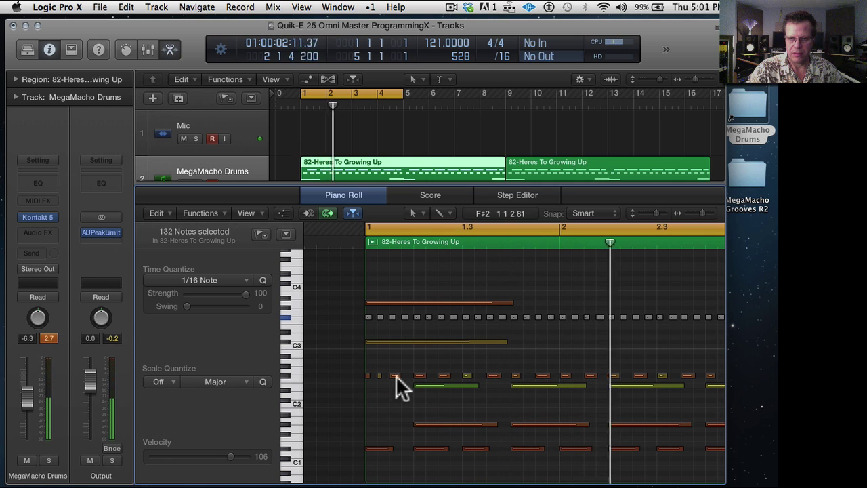
scroll(474, 424, down, 4)
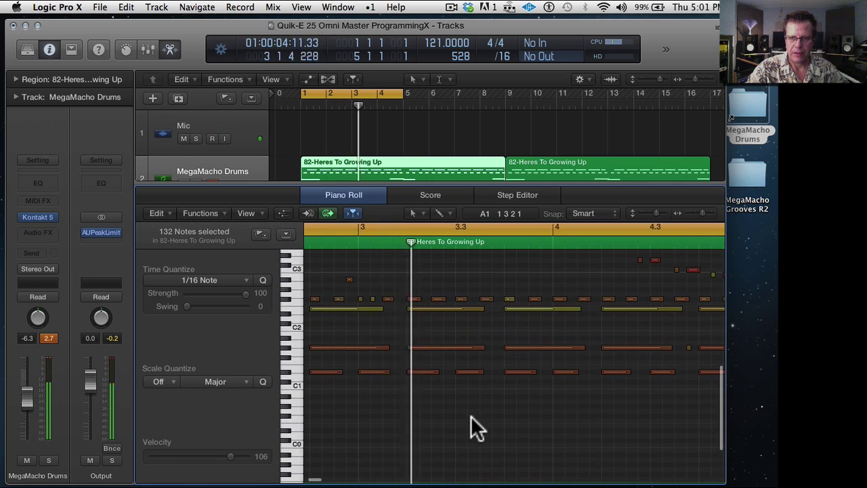
scroll(470, 415, up, 2)
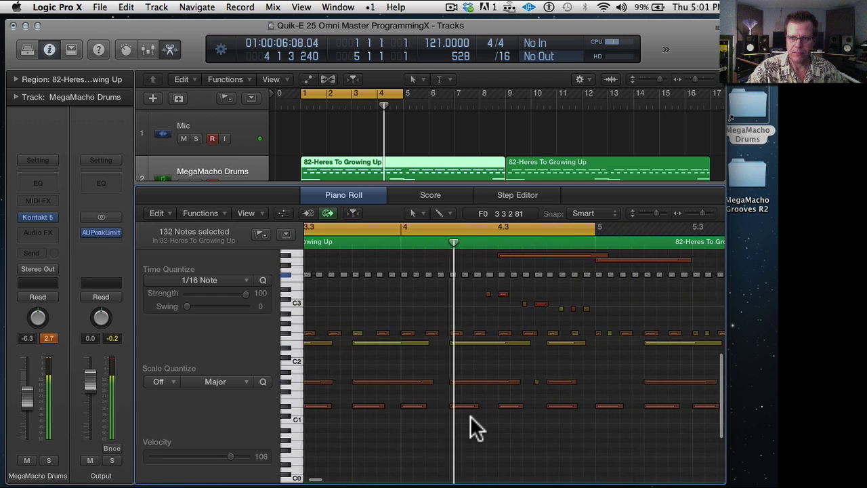
drag(416, 286, 548, 323)
key(m)
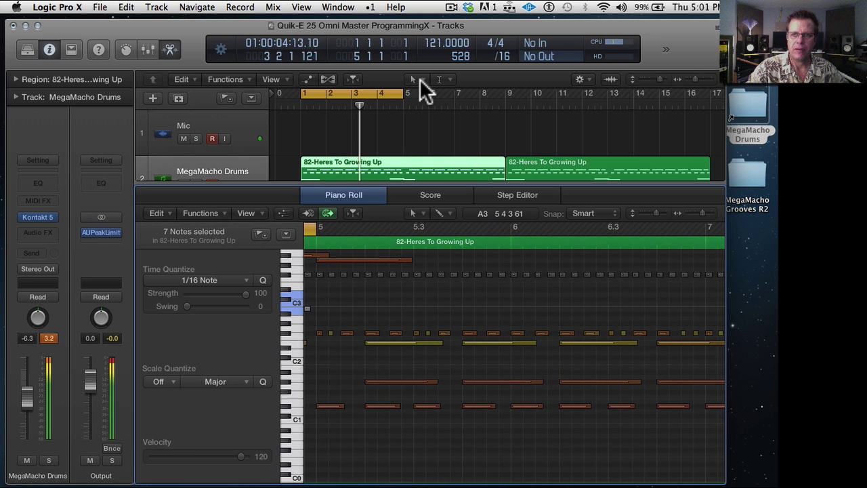
- Extend the cycle range to bars 1 to 9, close the Piano Roll and play the groove from the start
drag(403, 93, 502, 100)
key(space)
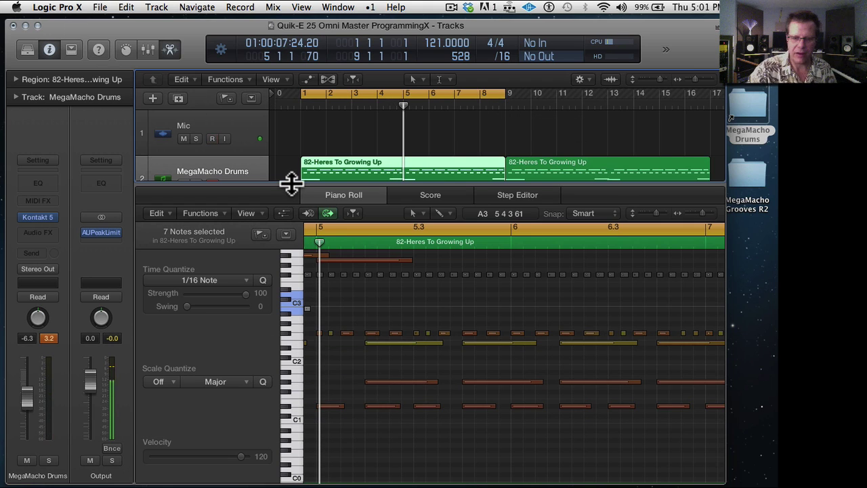
key(x)
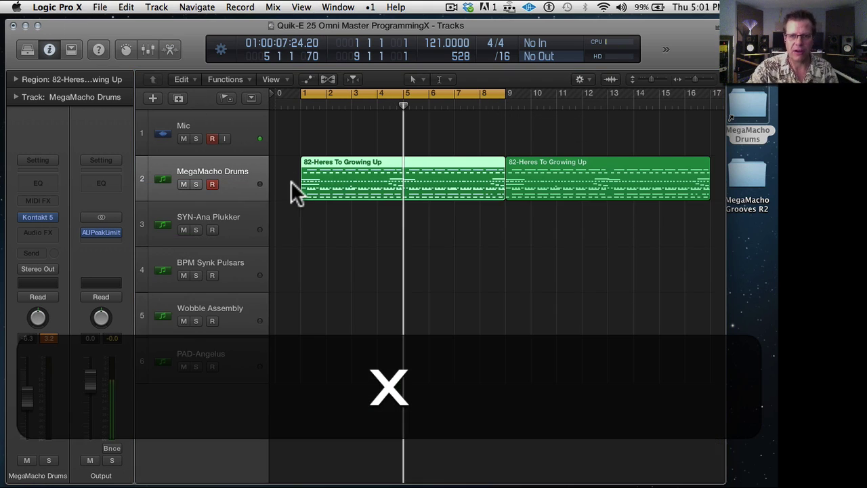
key(space)
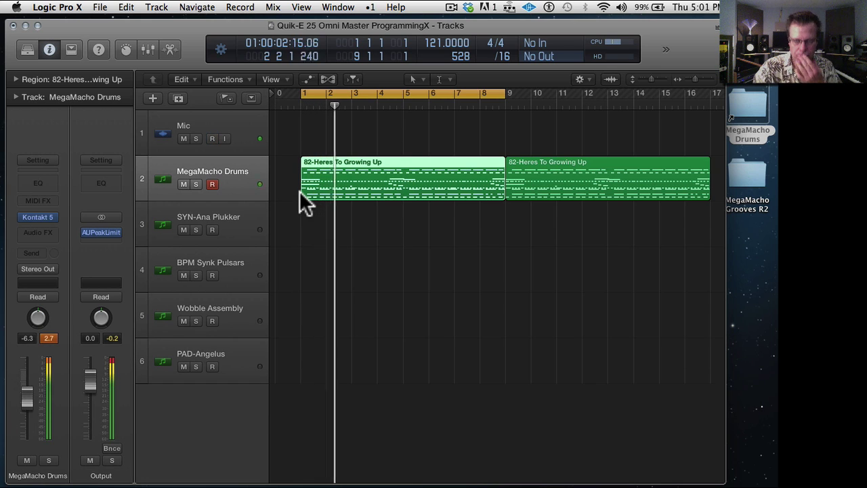
key(space)
- Select the SYN-Ana Plukker track and inspect its Reaktor instrument
key(Down)
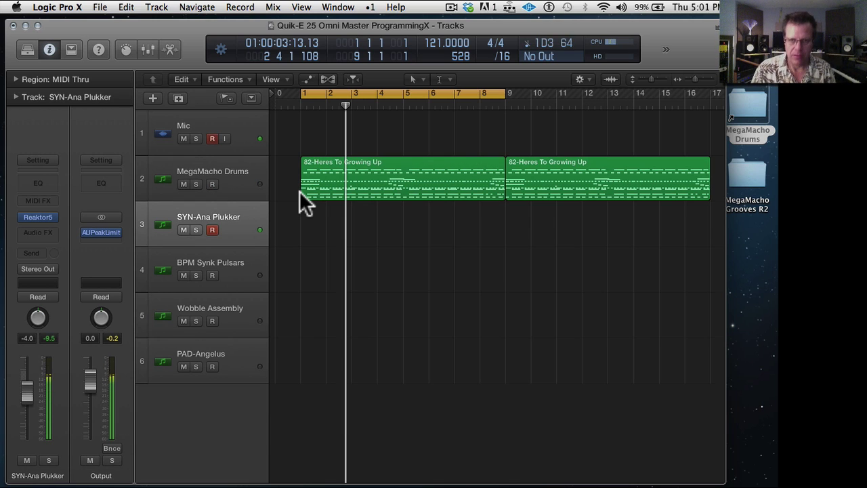
key(v)
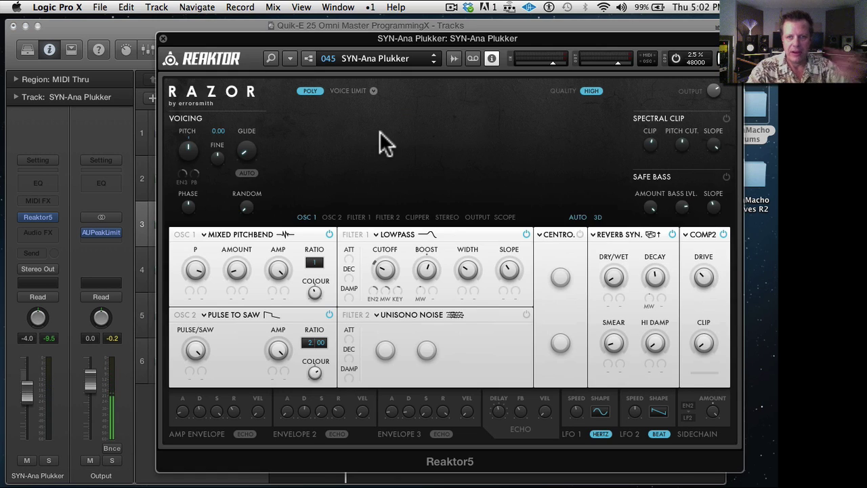
click(163, 39)
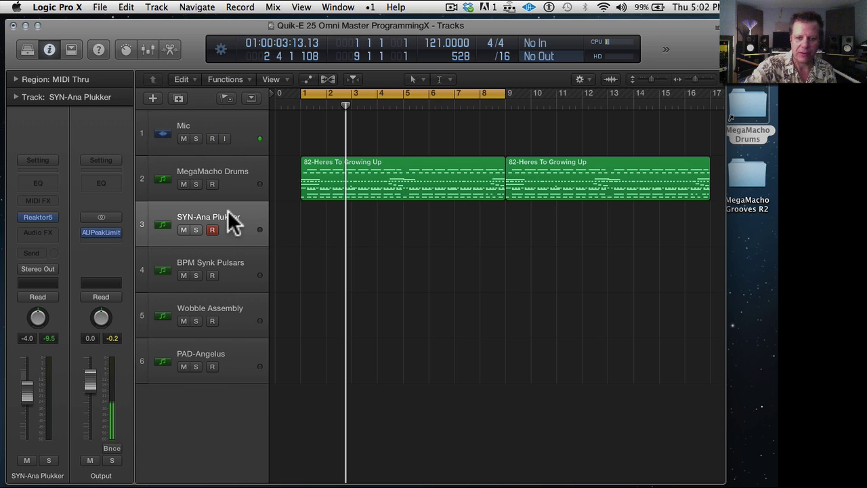
- Record a four-bar MIDI part on the SYN-Ana Plukker track from bar 1 and play it back
key(r)
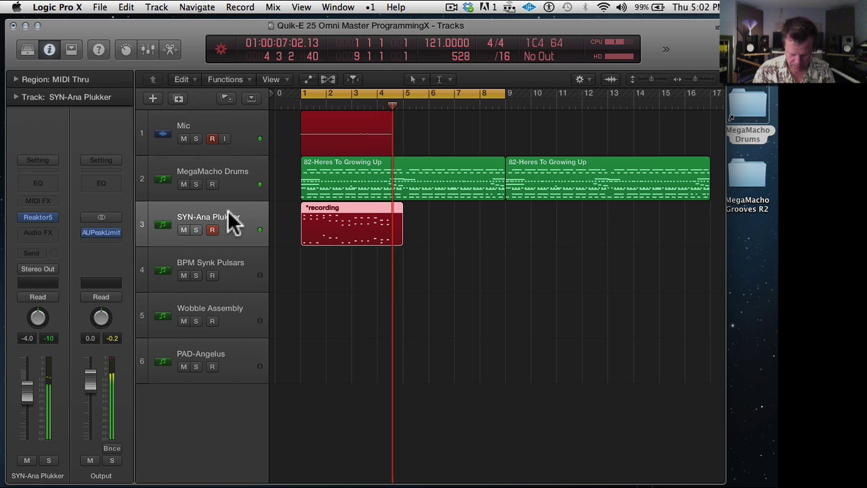
key(space)
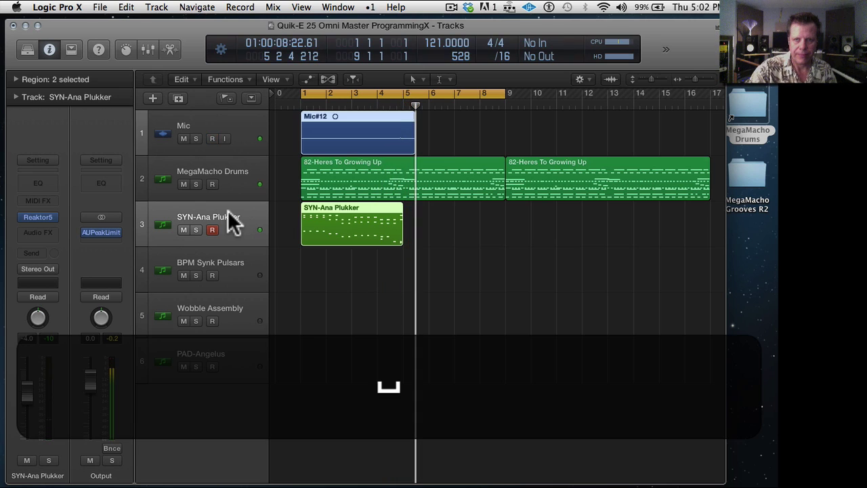
key(space)
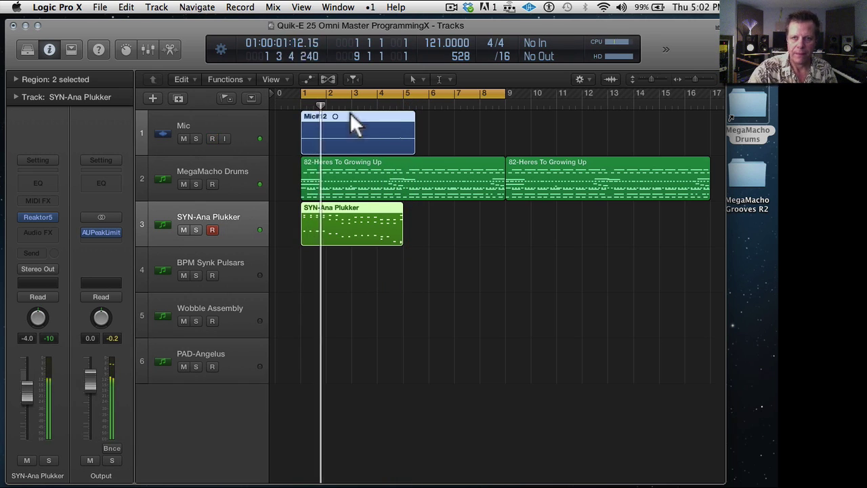
- Delete the Mic#12 region from the Mic track together with its recorded audio file
click(468, 120)
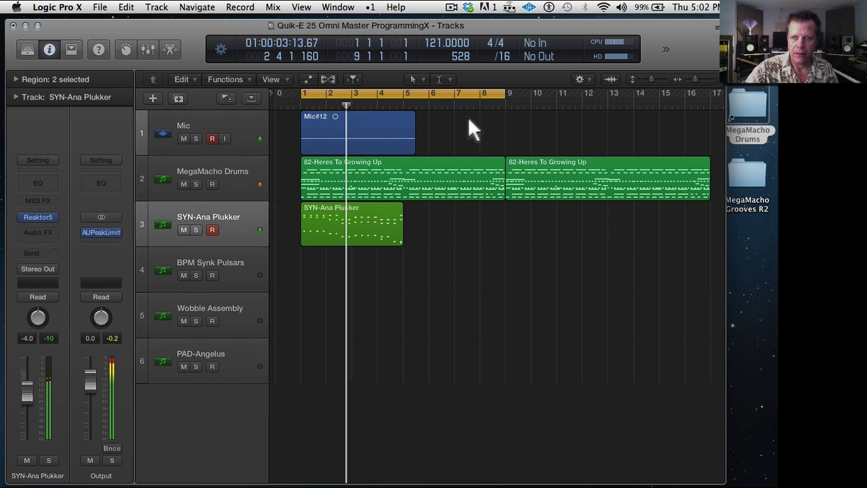
click(390, 116)
key(BackSpace)
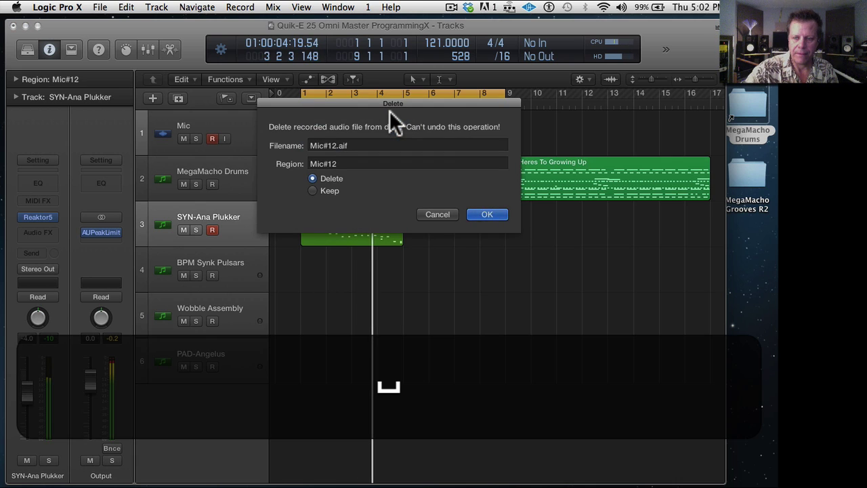
key(Return)
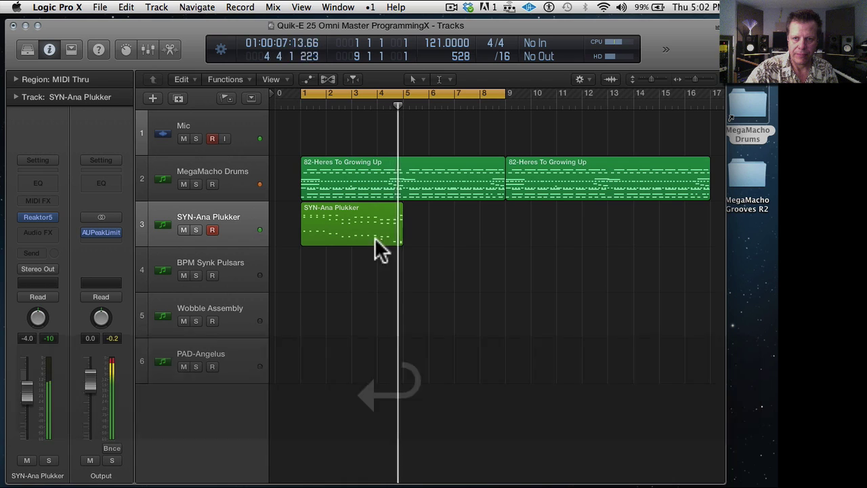
- Stop playback and quantize the SYN-Ana Plukker region to 1/16 Note
click(360, 209)
key(space)
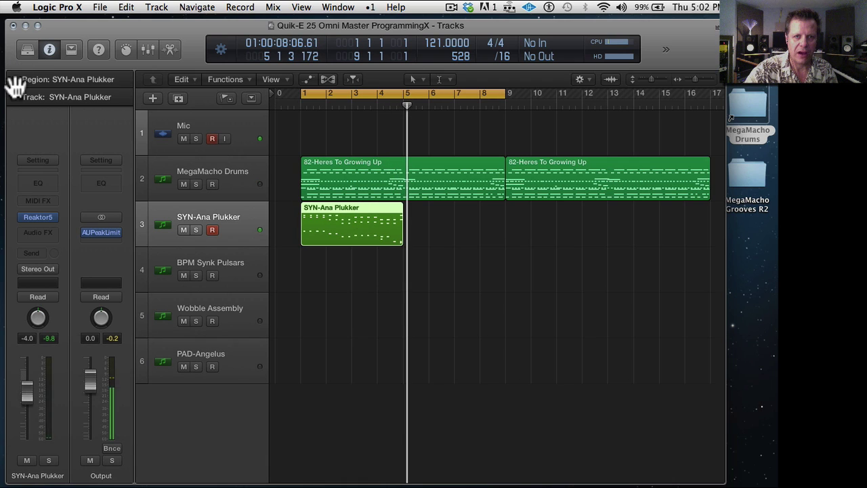
click(15, 79)
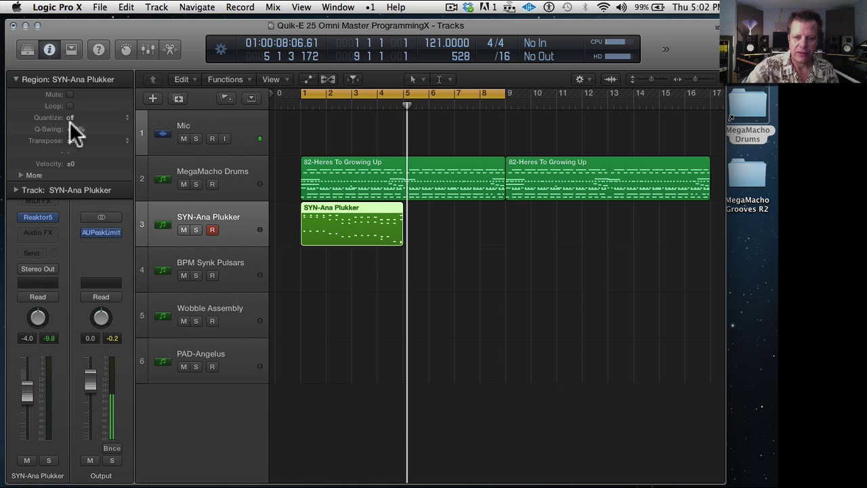
key(q)
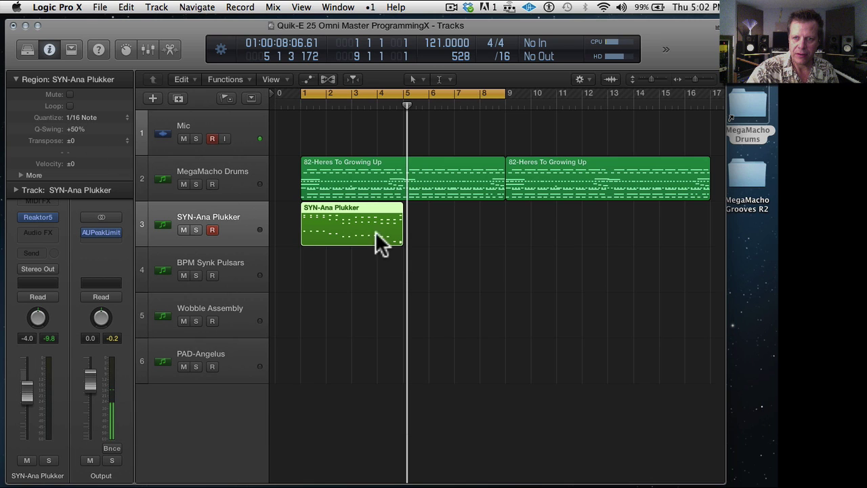
- In the Piano Roll, delete only the stray short note just below the bass note at the start of bar 4 of the SYN-Ana Plukker region
key(p)
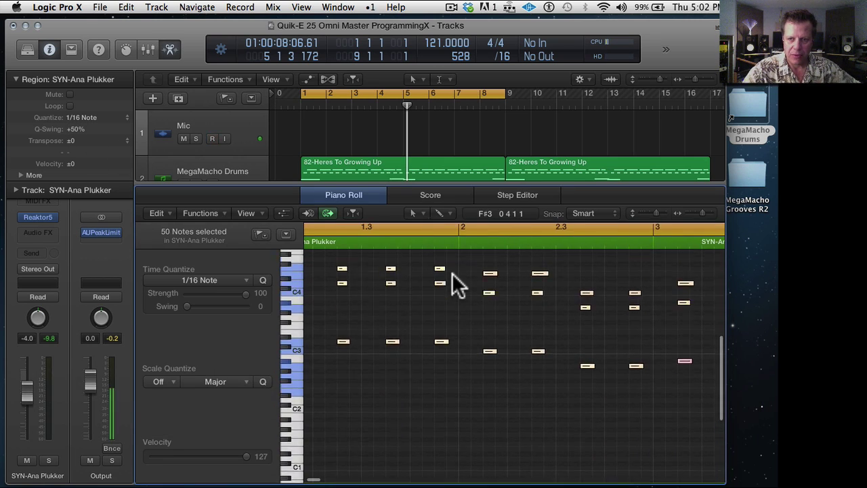
drag(428, 183, 428, 135)
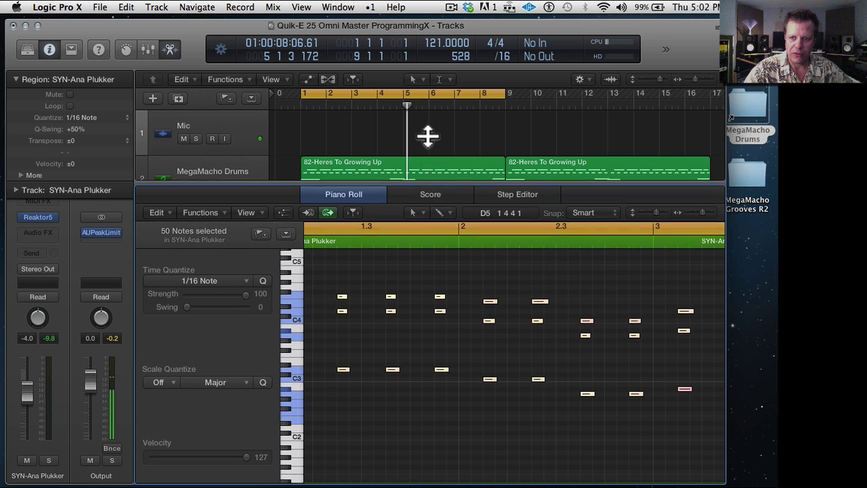
scroll(448, 294, right, 5)
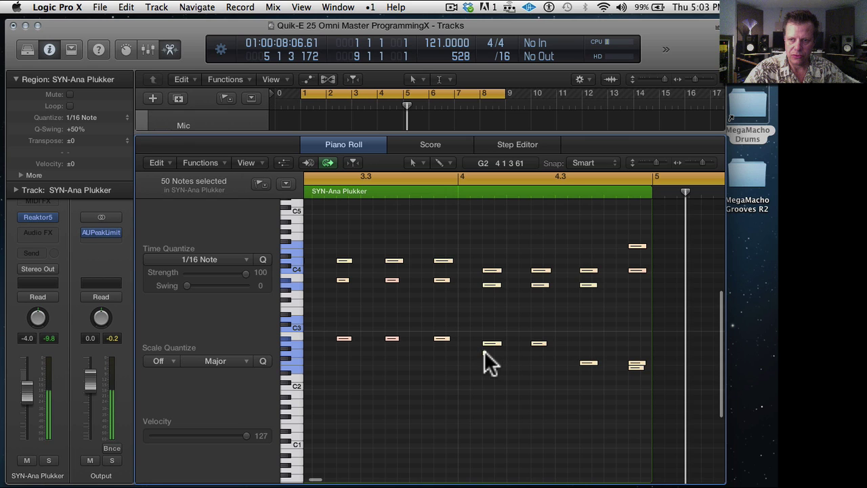
key(BackSpace)
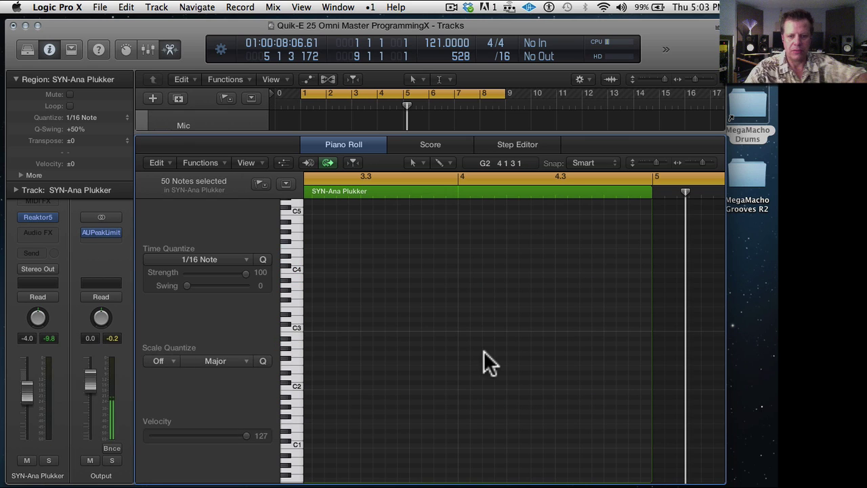
key(super+z)
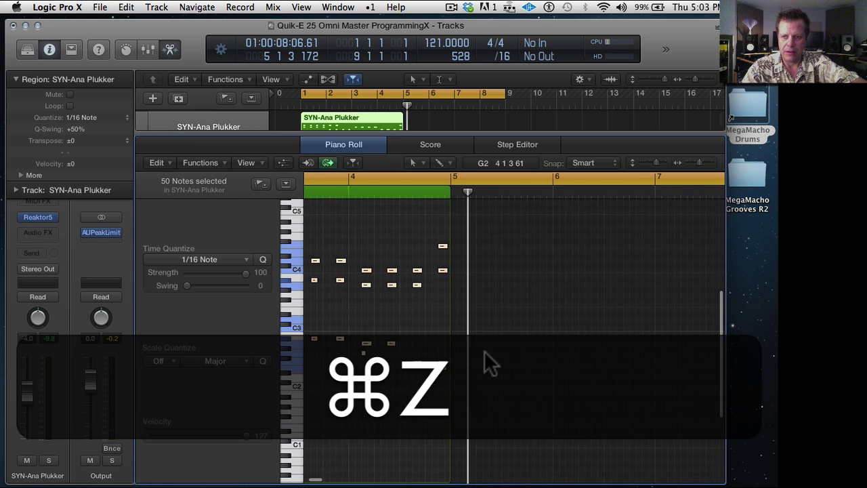
click(364, 344)
key(BackSpace)
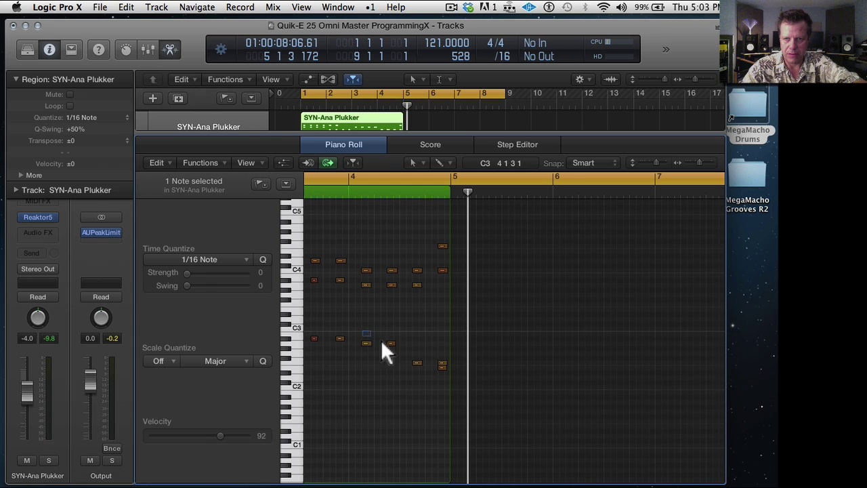
- Lower the first two bass notes of bar 4 to F2 and the bar's remaining bass notes by one semitone
key(alt+Down)
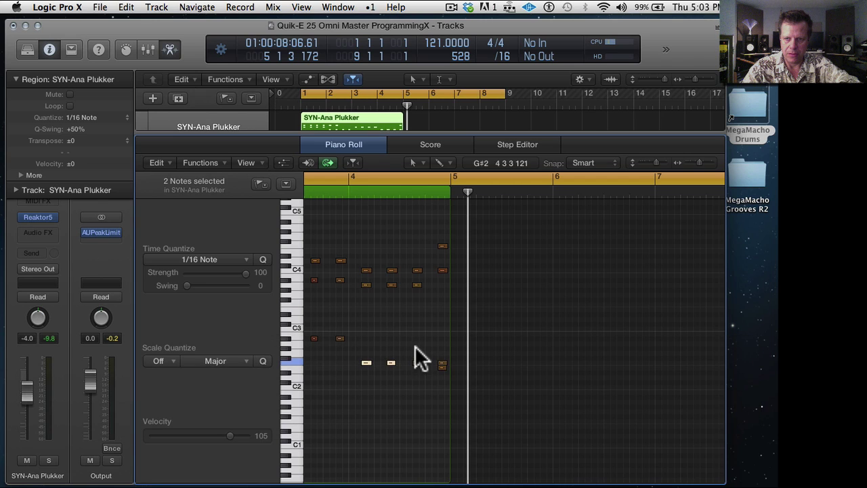
drag(414, 350, 459, 369)
key(alt+Down)
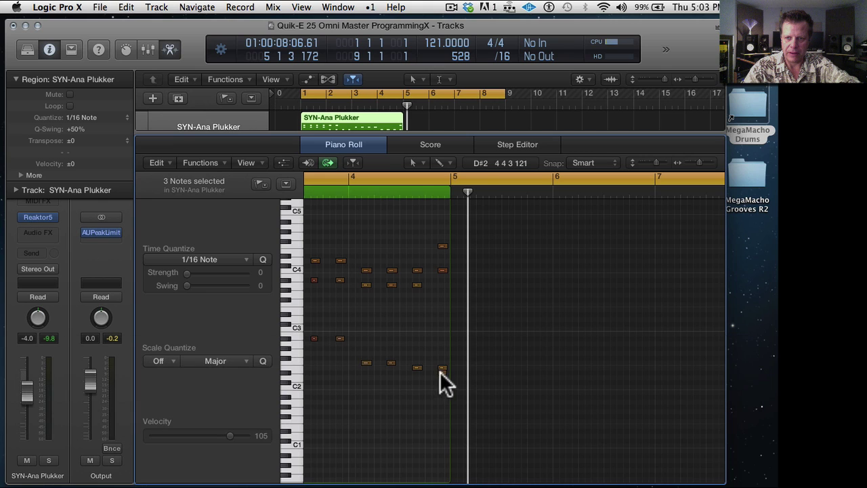
- Delete the extra lower bass note doubled in the last chord of bar 4 and play back the transition into that bar
key(BackSpace)
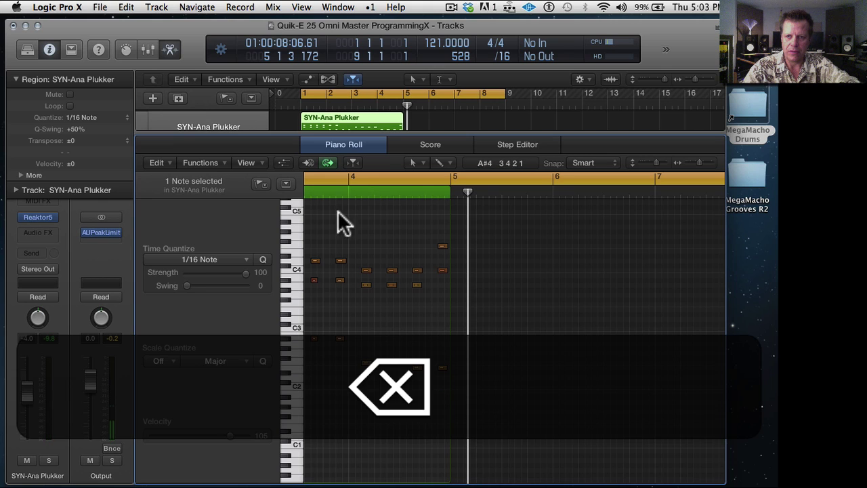
click(336, 193)
key(space)
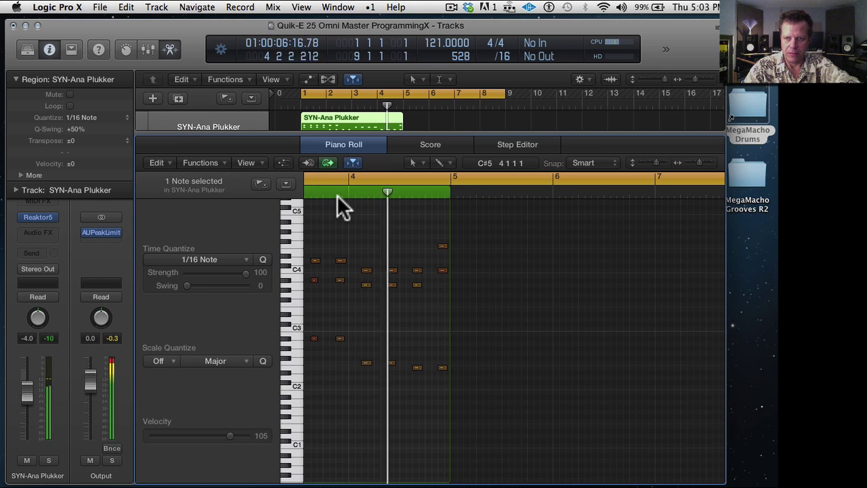
key(space)
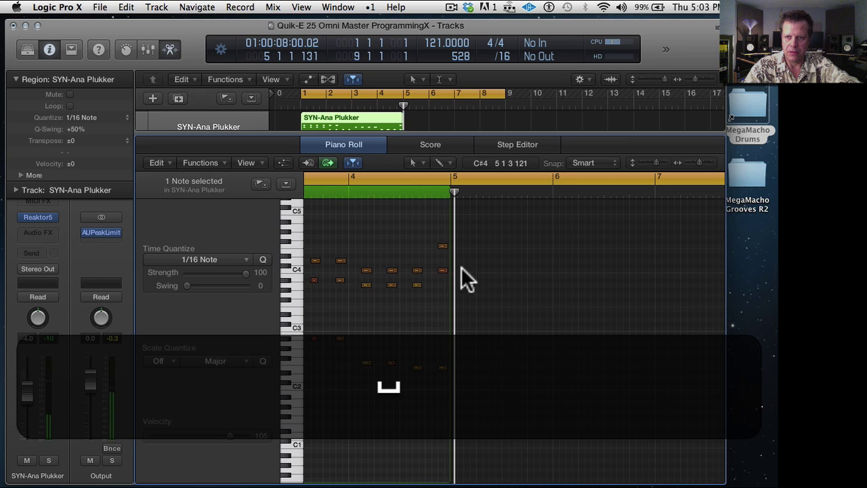
- Lower the C4 note in the last chord of bar 4 to G3 and that chord's top note to E4
click(443, 269)
key(alt+Down)
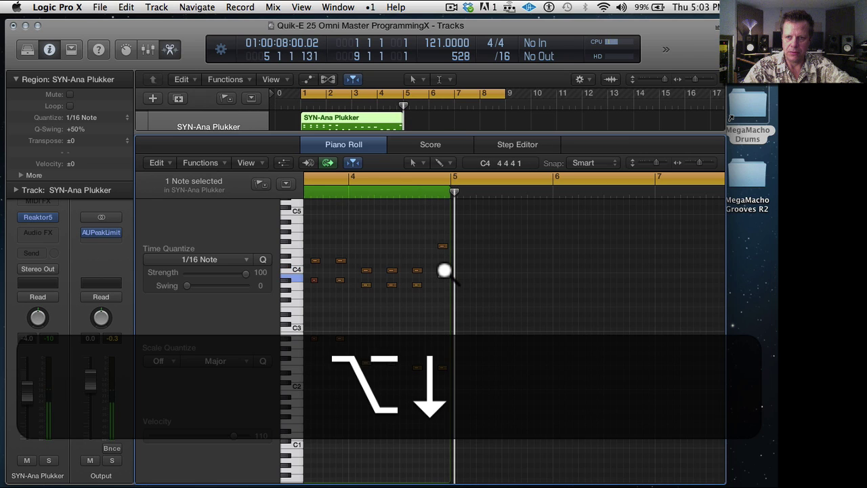
key(alt+Up)
key(alt+Down)
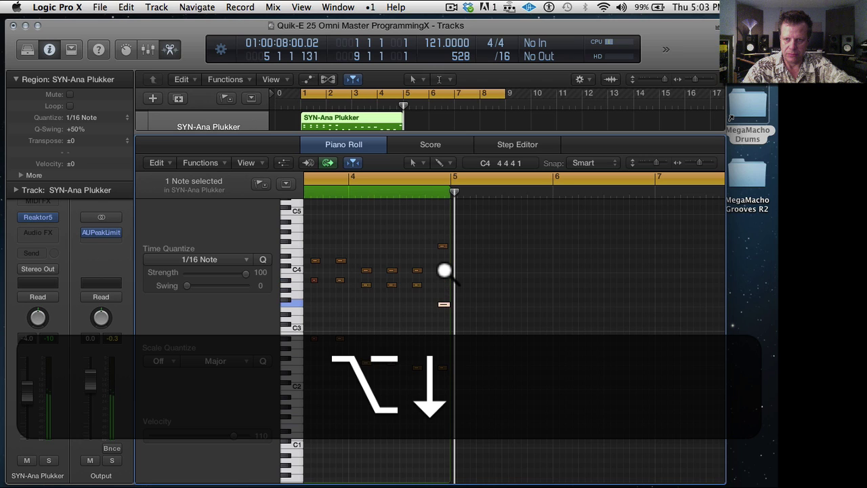
key(alt+Up)
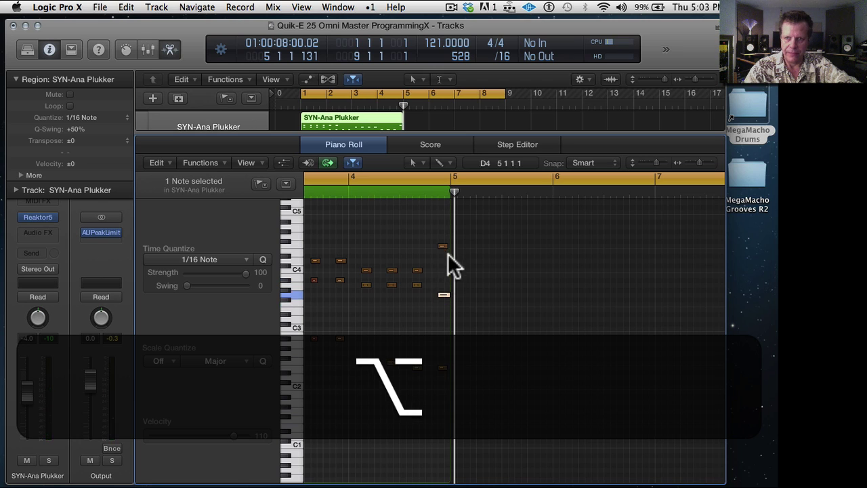
alt+click(444, 246)
key(alt+Down)
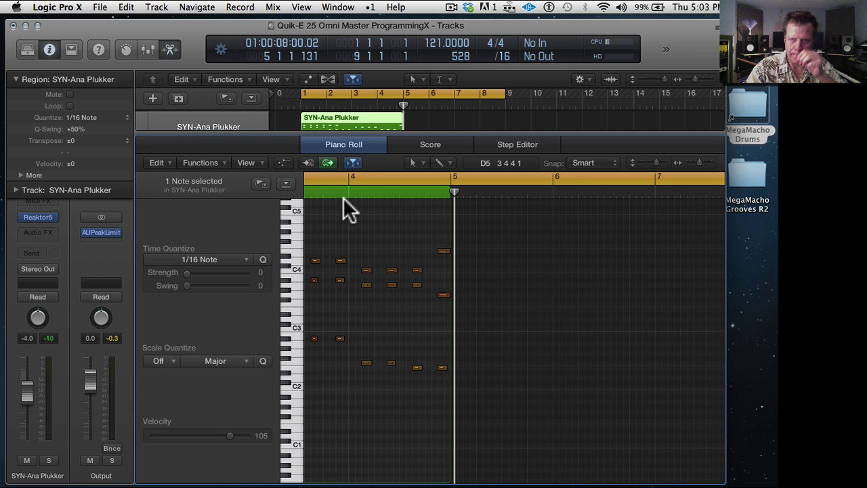
- Play back the end of the SYN-Ana Plukker region twice from just before bar 4 to check the edited chords
click(342, 194)
key(space)
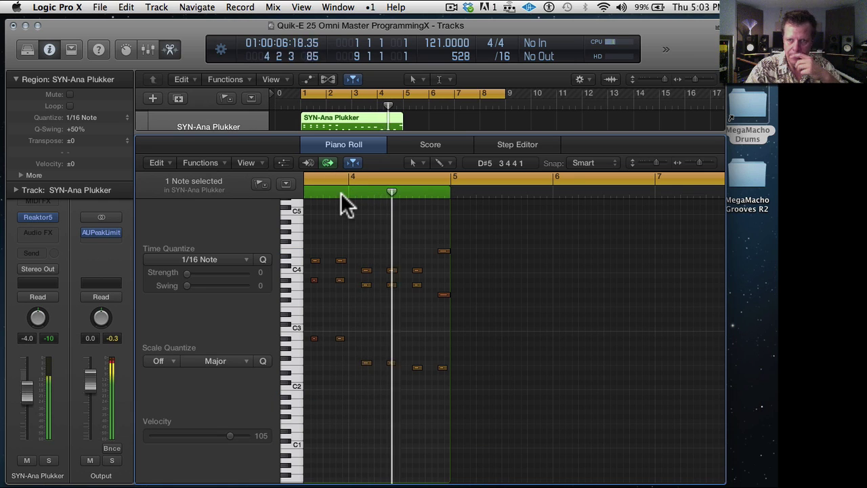
key(space)
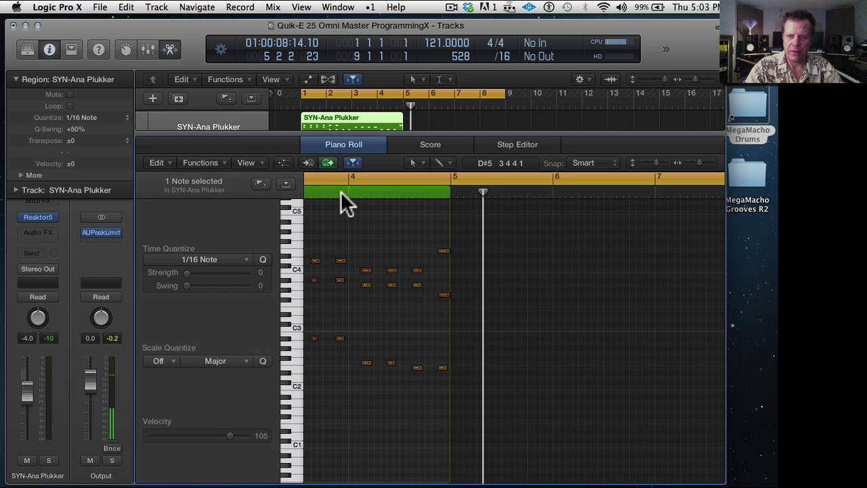
click(341, 191)
key(space)
key(space)
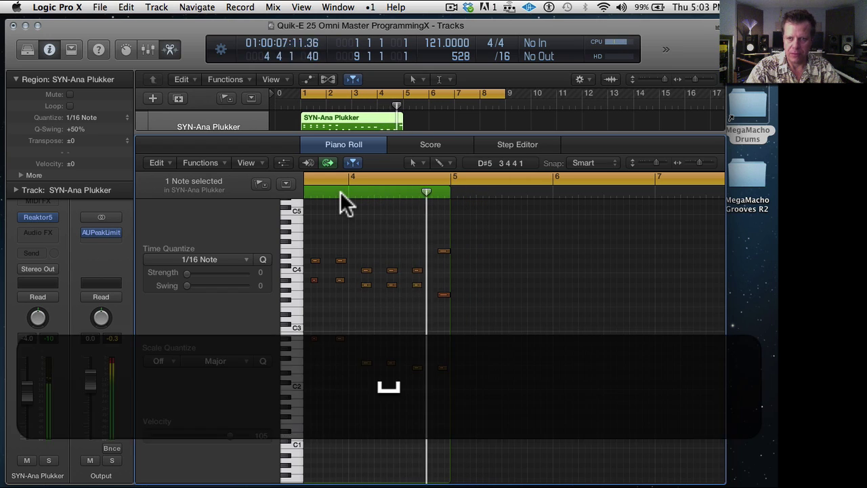
- Raise the upper two notes of the third chord in bar 4 to C4 and E4, playing the passage back after each change
click(416, 269)
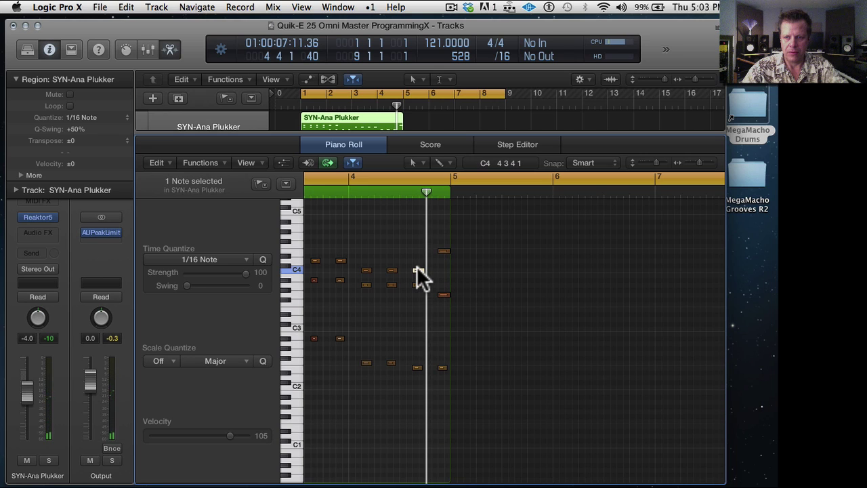
key(alt+Up)
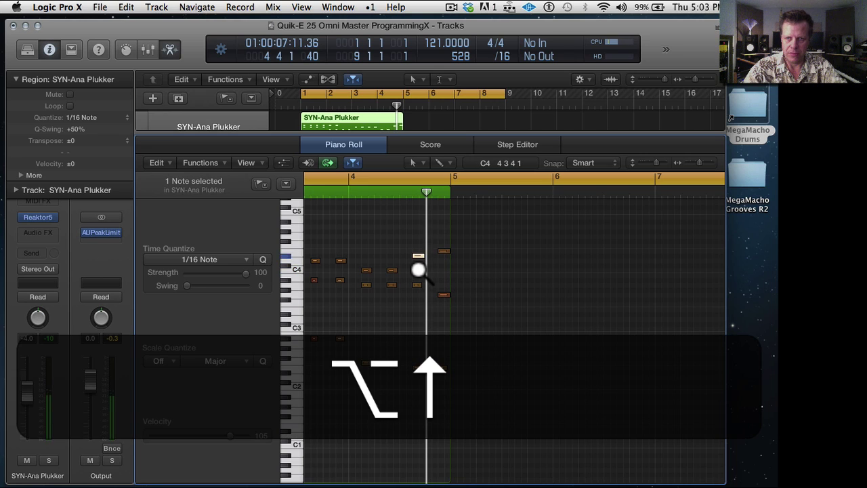
double_click(337, 190)
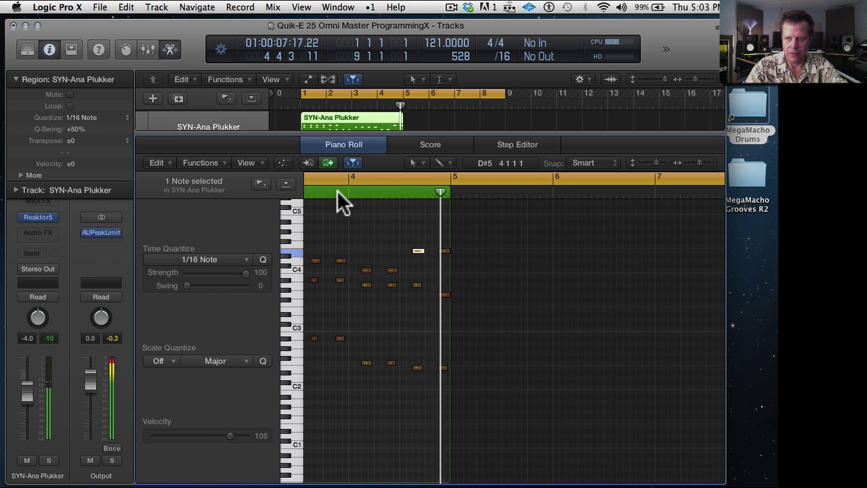
key(space)
click(412, 283)
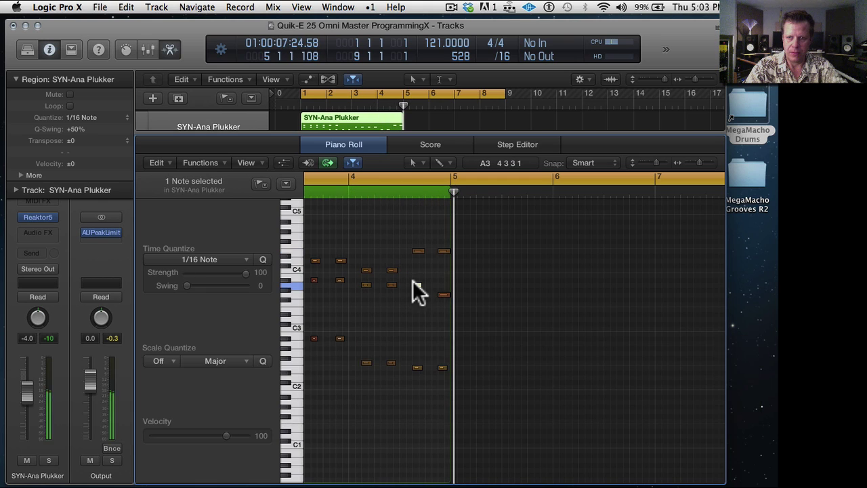
key(alt+Up)
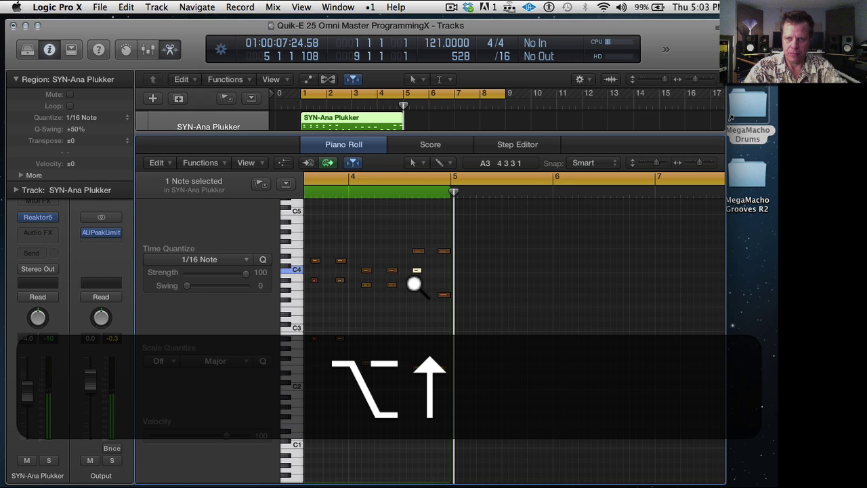
double_click(342, 191)
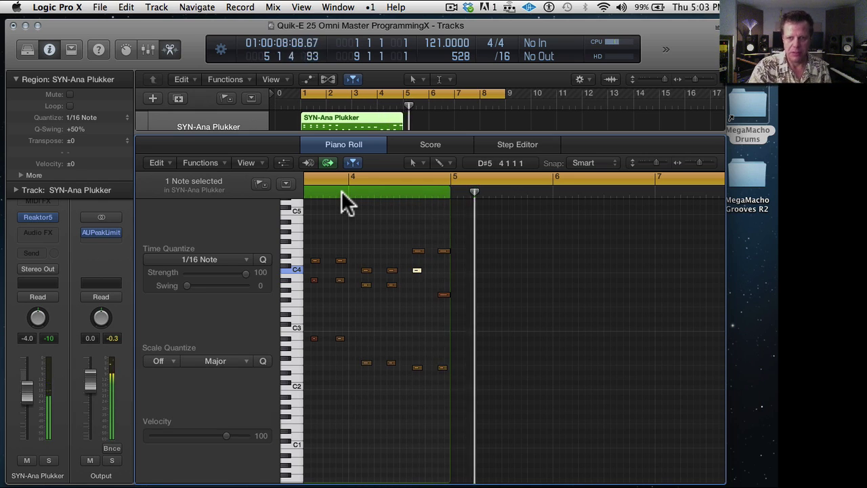
key(space)
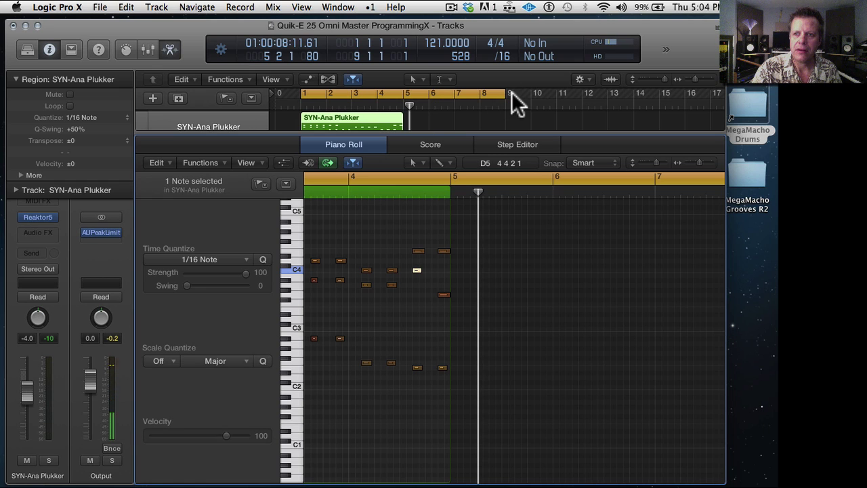
- Shorten the cycle range to end at bar 5 and play the loop from the start
drag(510, 93, 401, 95)
key(space)
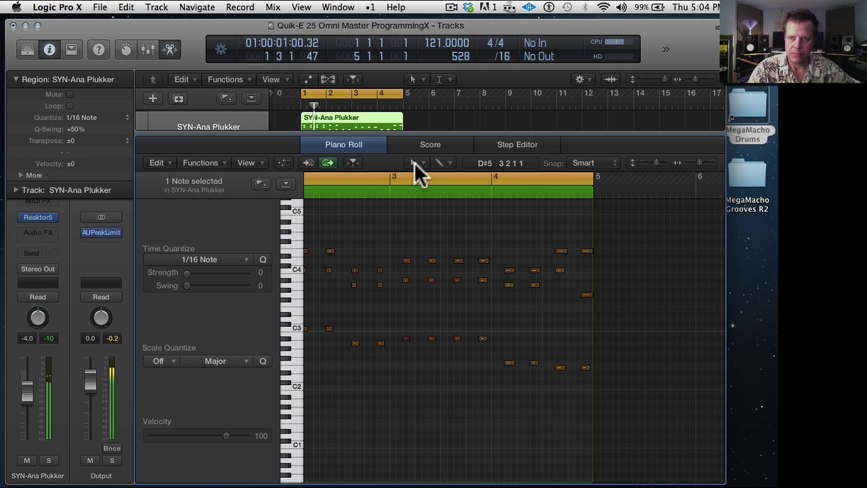
key(space)
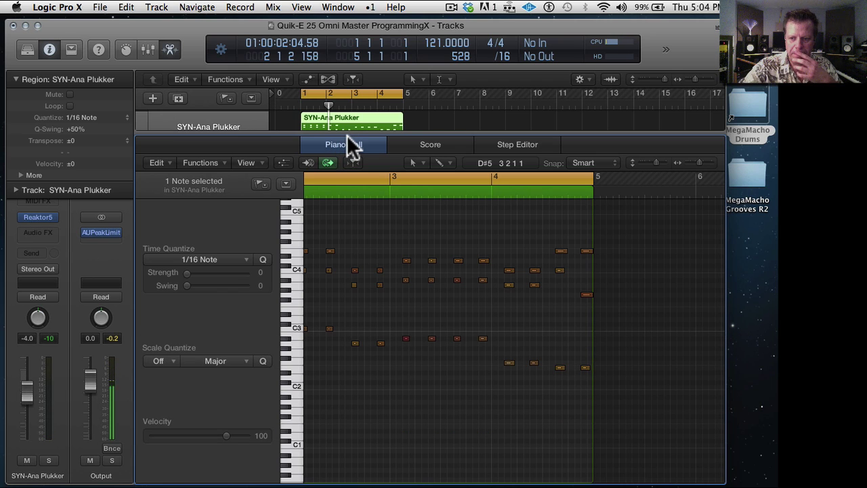
- Close the Piano Roll, open the Event List for the SYN-Ana Plukker region, and set every note's velocity to 99
key(p)
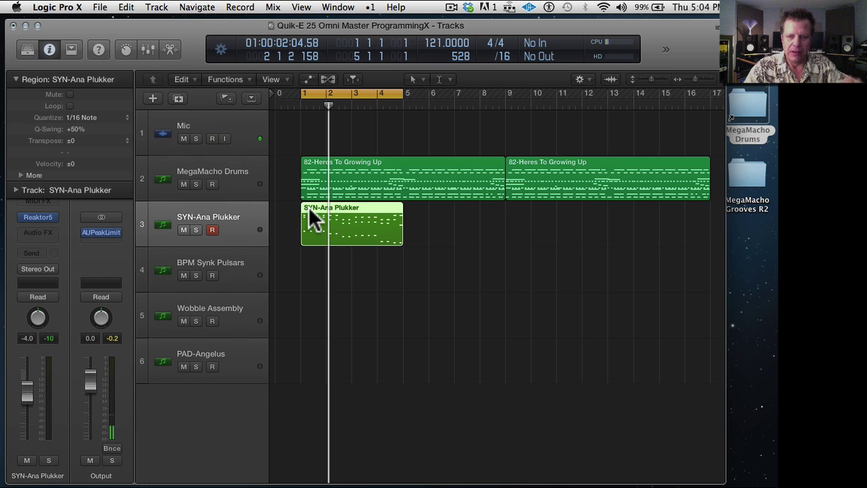
key(alt+super+0)
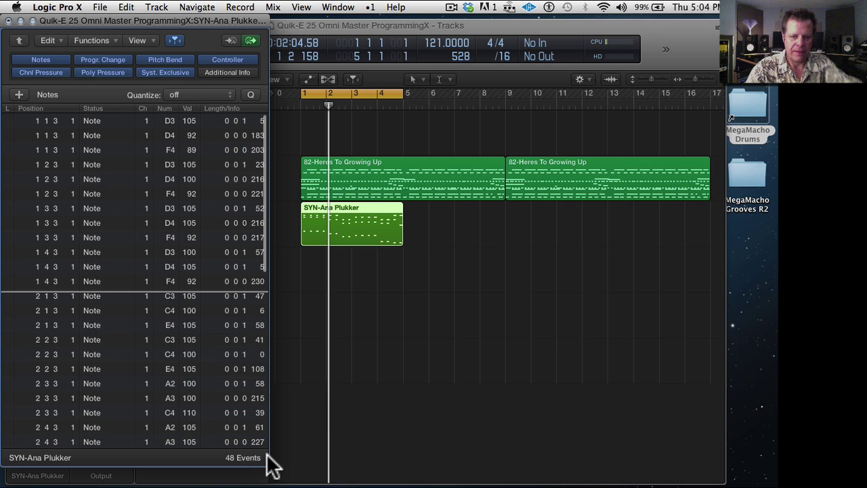
key(super+a)
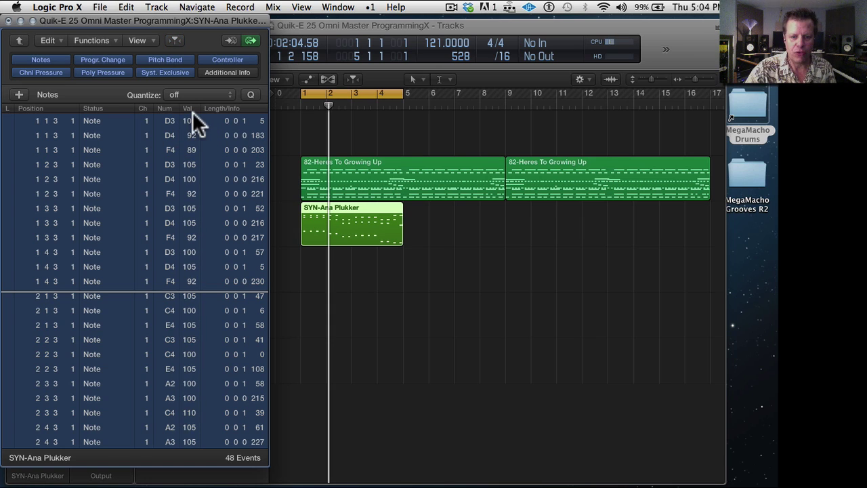
key(shift)
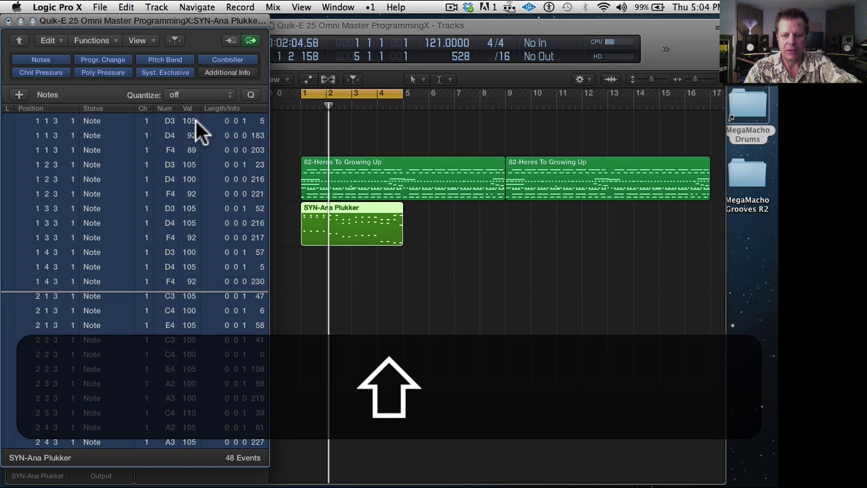
key(shift+v)
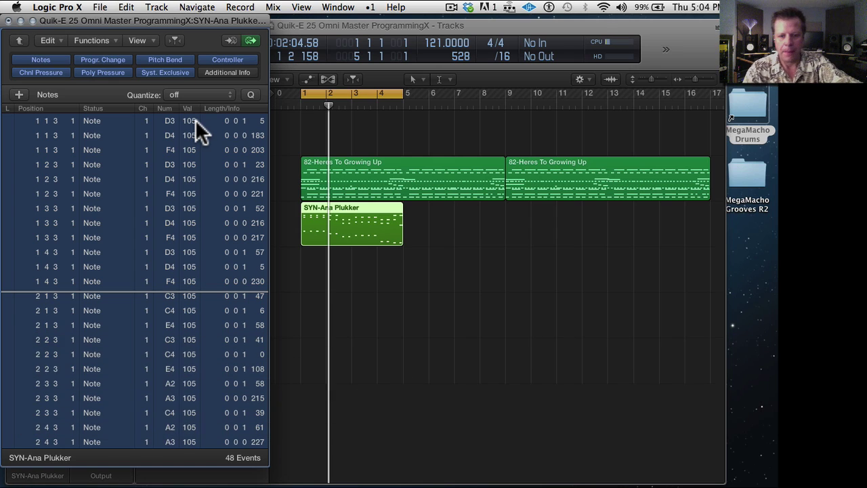
drag(195, 120, 245, 122)
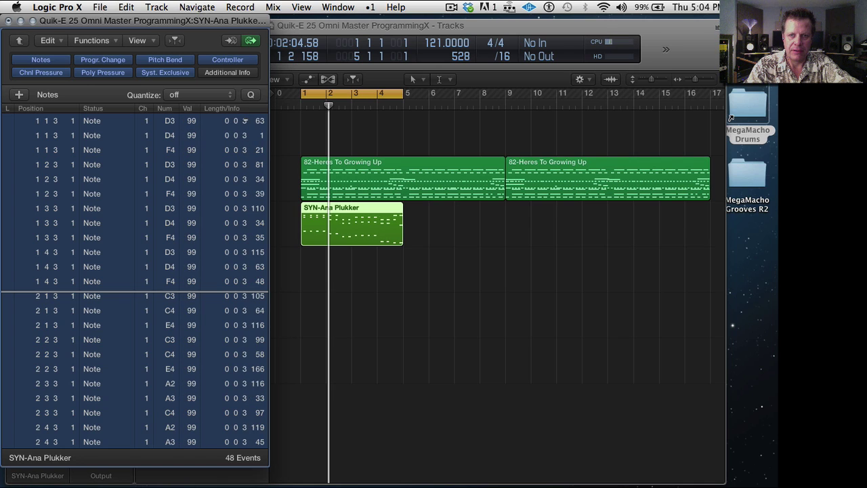
- Make all note lengths in the SYN-Ana Plukker region equal and shorten them to 0 0 1 169 during playback
shift+click(245, 120)
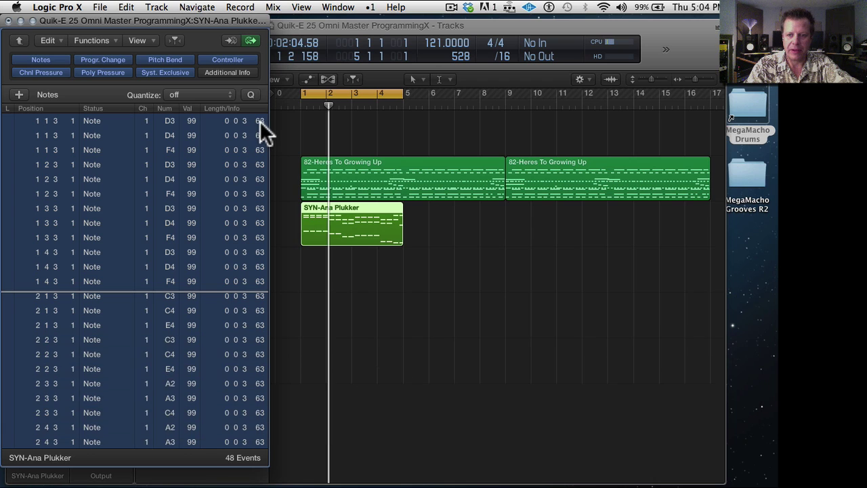
key(space)
drag(254, 119, 255, 132)
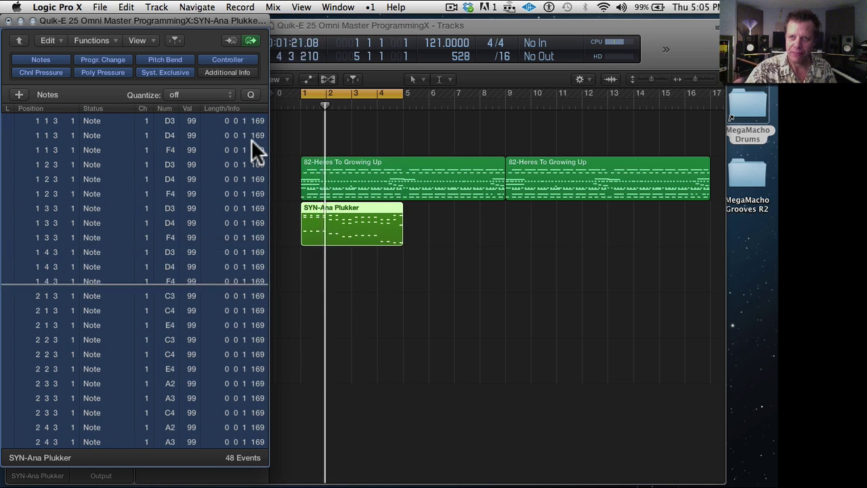
key(space)
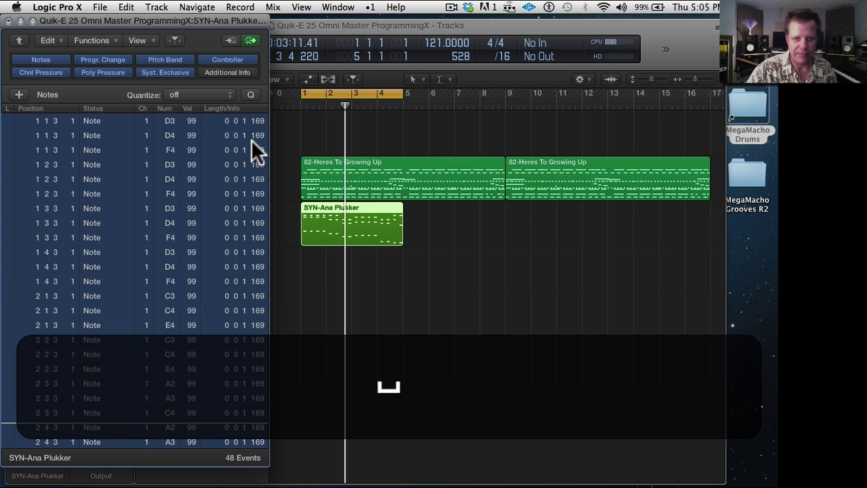
- Close the Event List and play back the four-bar cycle with the edited SYN-Ana Plukker part
click(9, 21)
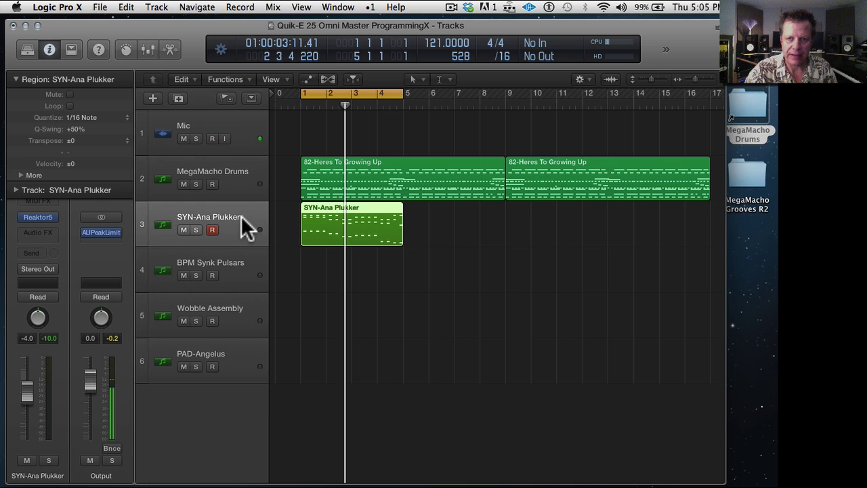
key(space)
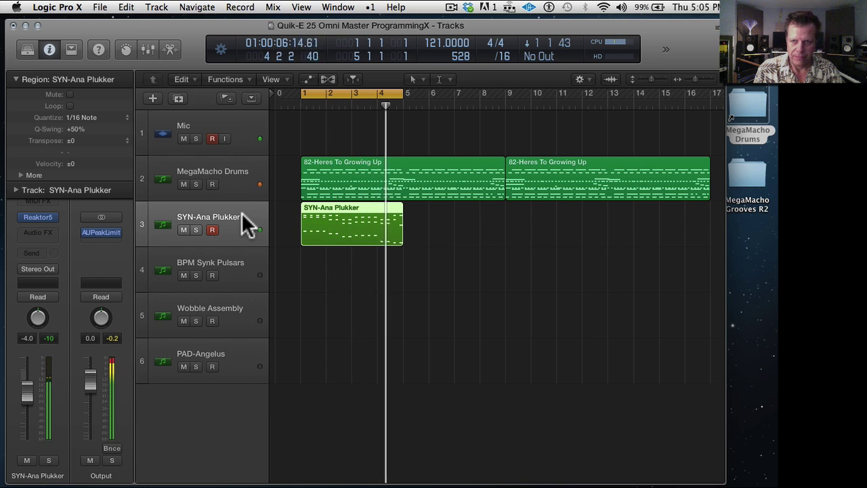
key(space)
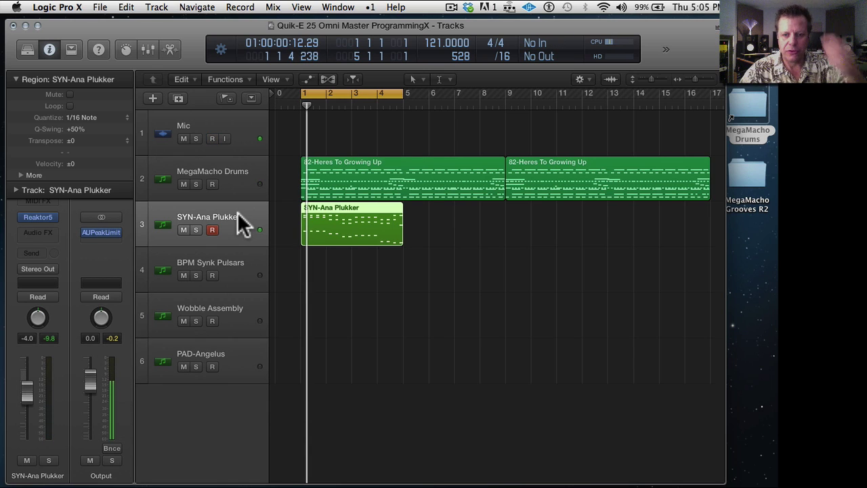
- Open the Key Commands window and search for "capture"
key(alt+k)
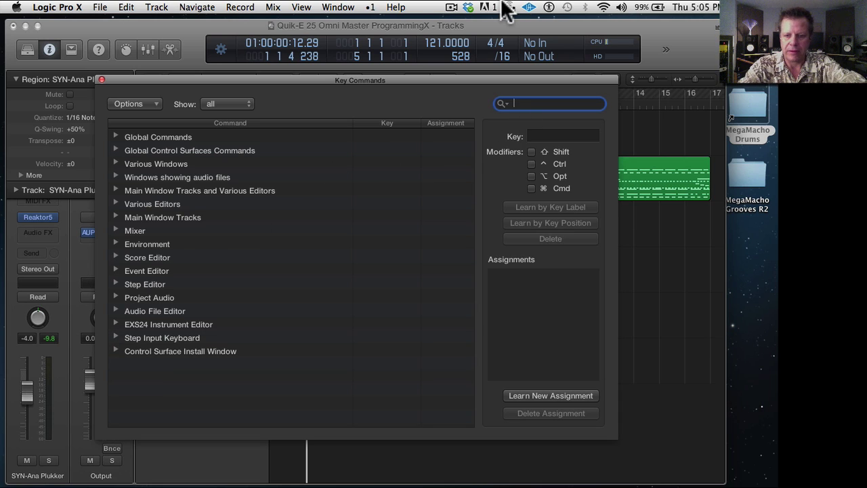
text(capture)
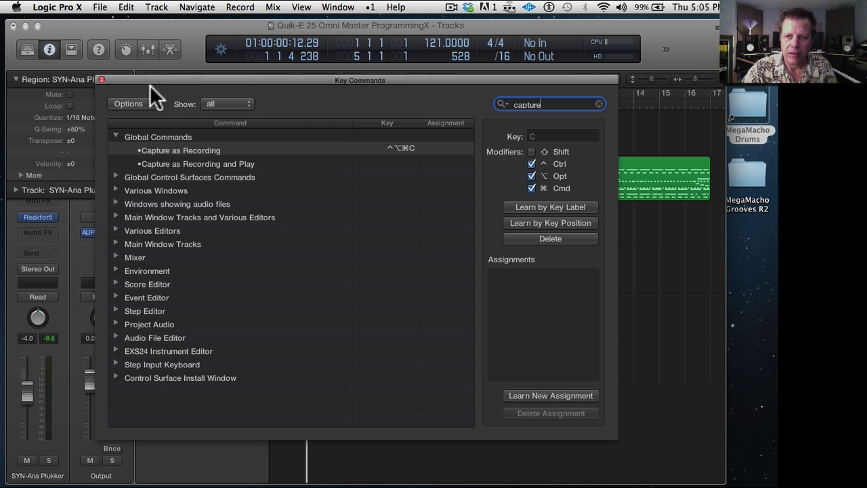
- Close the Key Commands window, capture the SYN-Ana Plukker performance as a recording, and play back the captured take
click(102, 80)
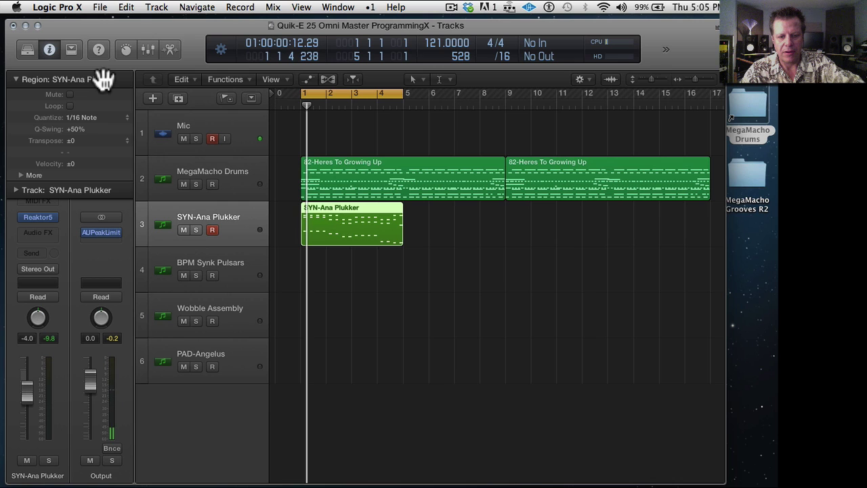
key(ctrl+alt+super)
key(ctrl+alt+super+c)
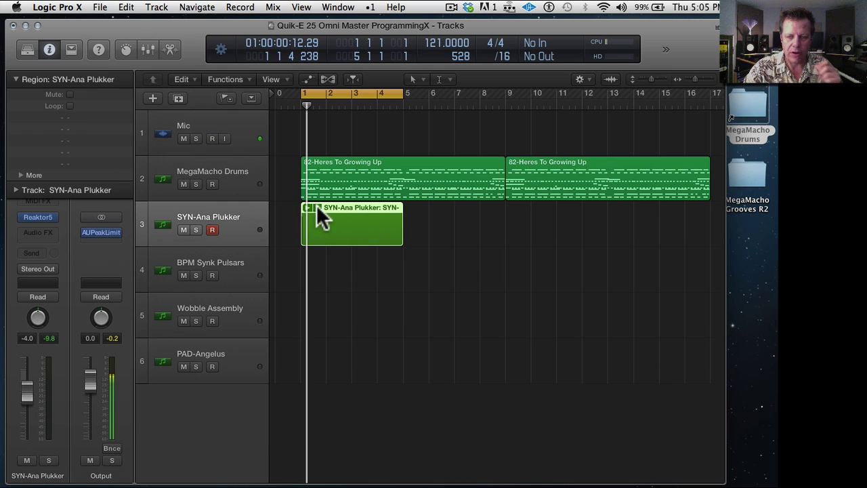
key(space)
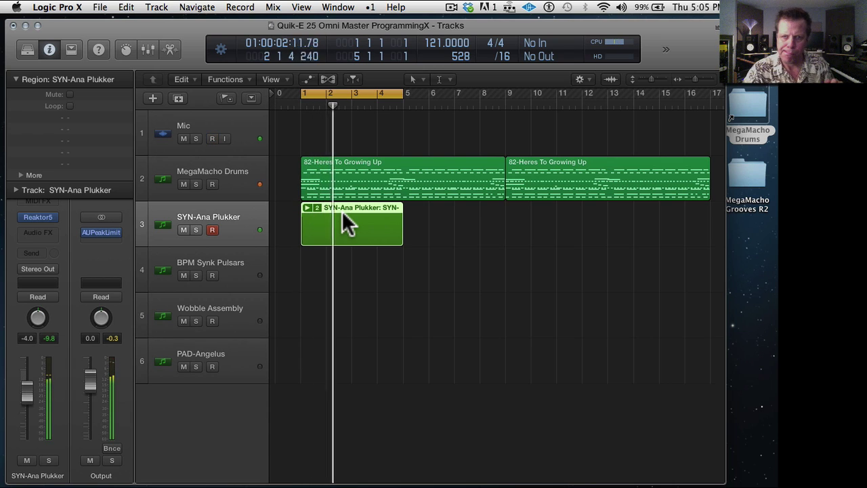
key(space)
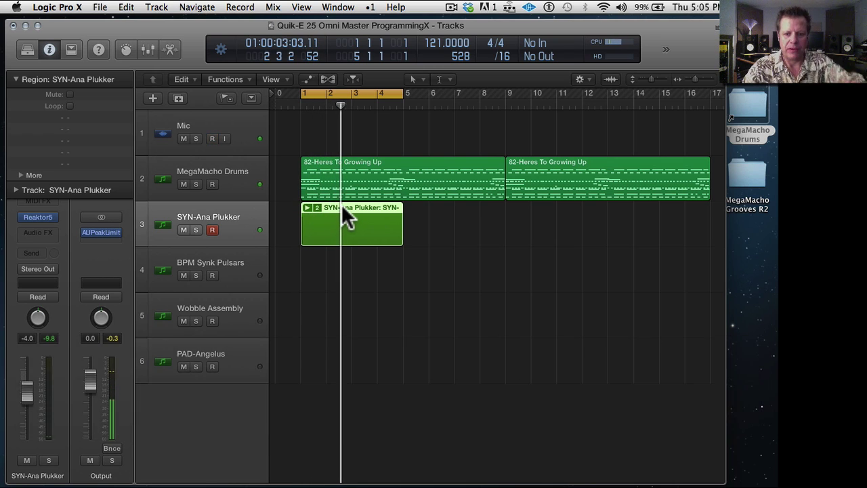
- Flatten the SYN-Ana Plukker take folder in bars 1 to 4 into a regular region
click(425, 213)
click(371, 214)
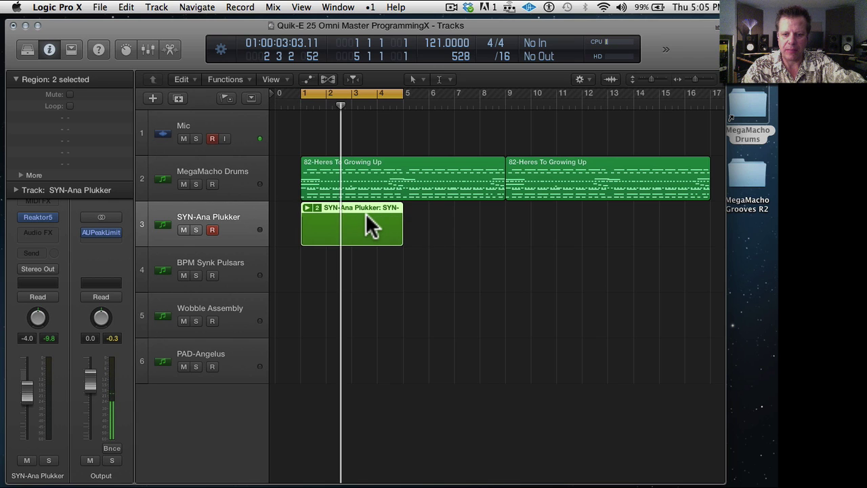
ctrl+click(366, 210)
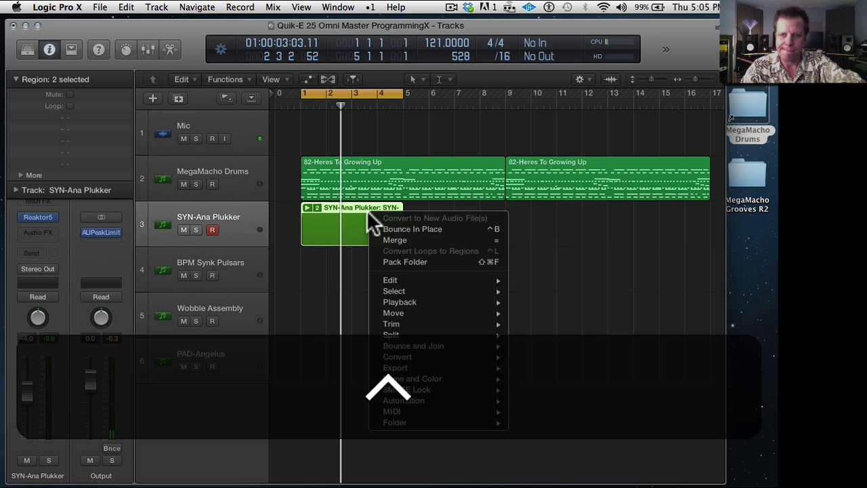
click(423, 240)
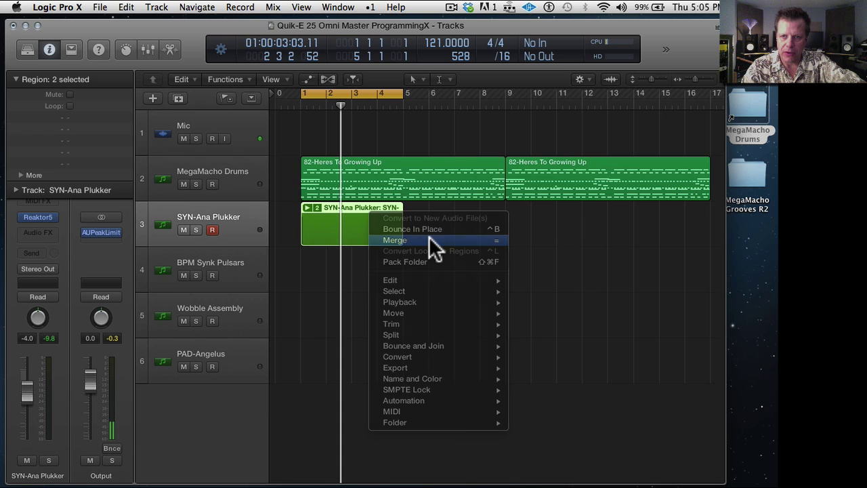
click(317, 208)
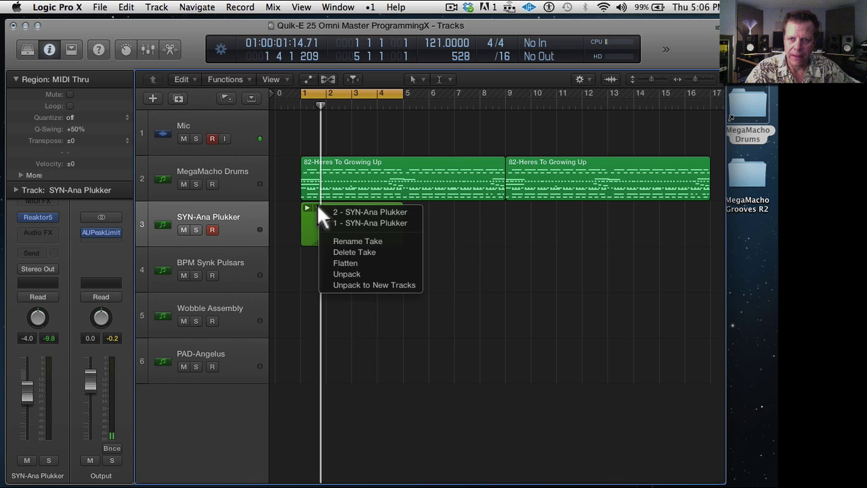
click(371, 263)
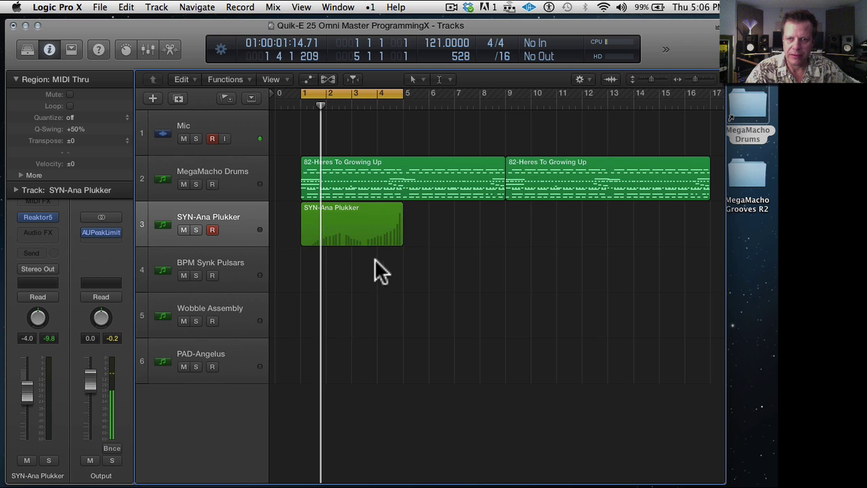
- Open the flattened SYN-Ana Plukker region in the Piano Roll, enlarge the tracks area above it, and start playback
double_click(375, 213)
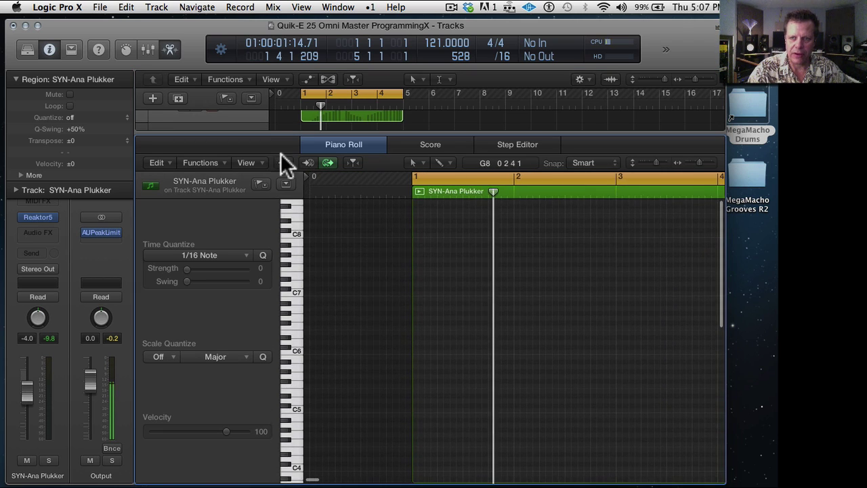
click(418, 186)
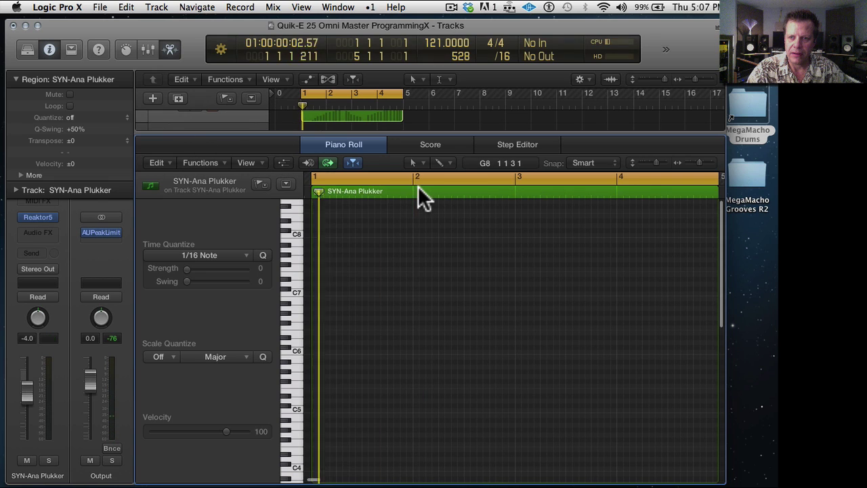
key(space)
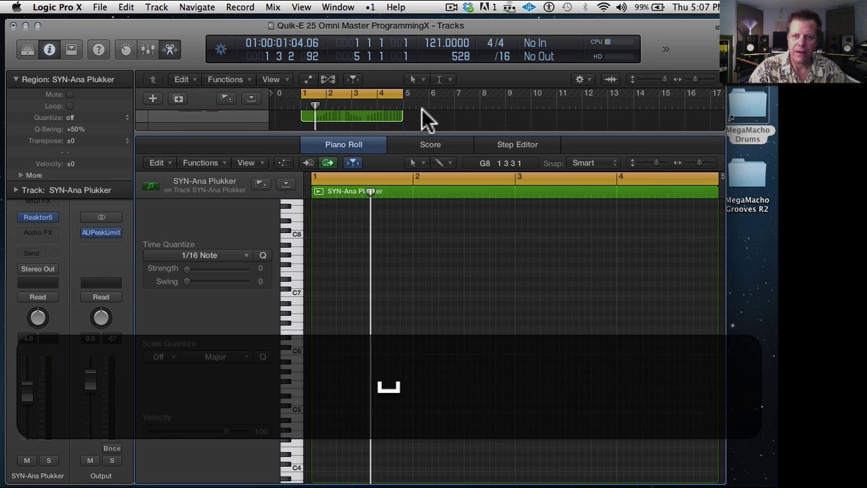
drag(404, 134, 415, 337)
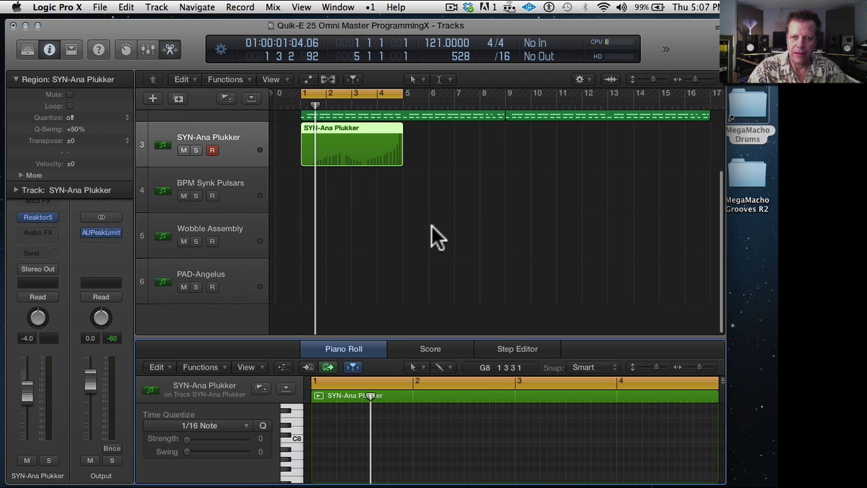
scroll(431, 224, up, 2)
key(space)
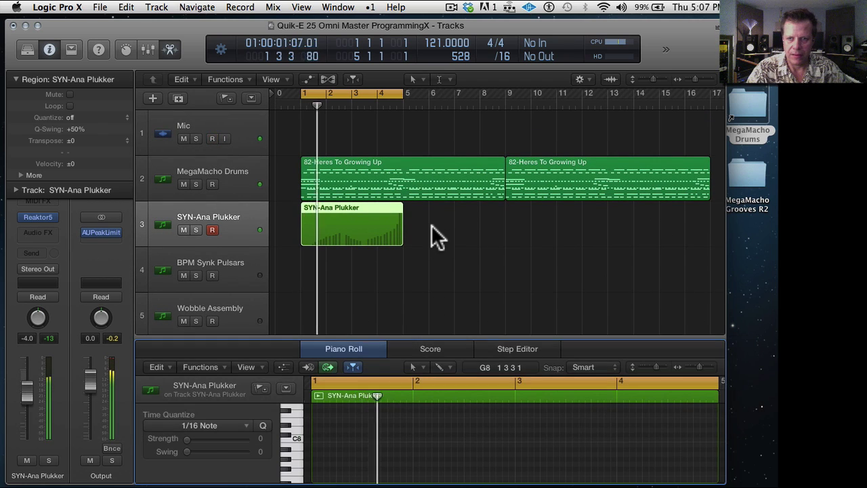
- Undo a trial move of the captured region to bar 5, combine the two overlapping SYN-Ana Plukker regions, and play the result
drag(366, 207, 471, 209)
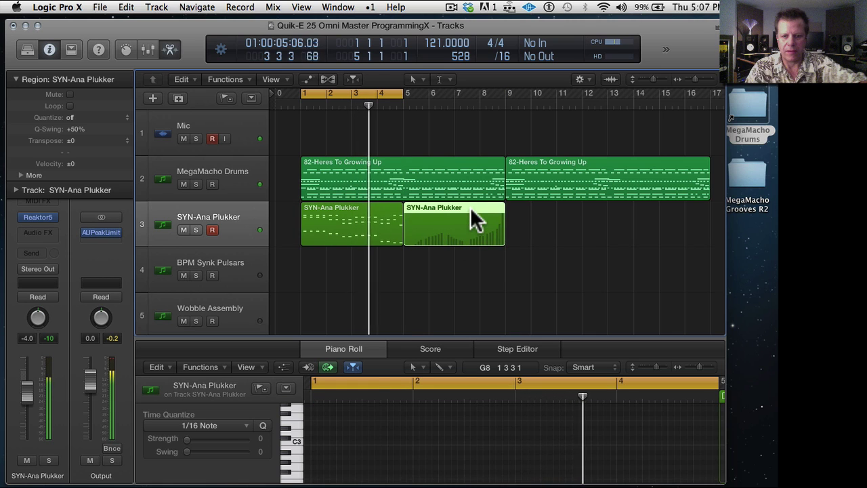
key(super+z)
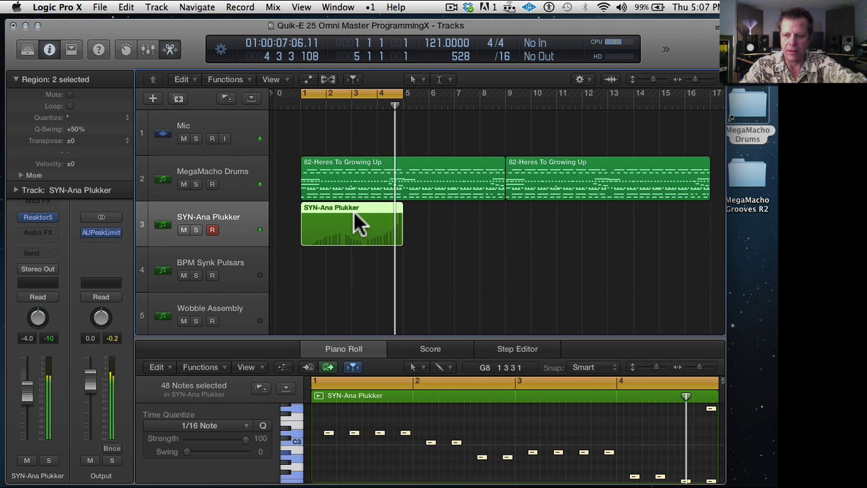
key(super+z)
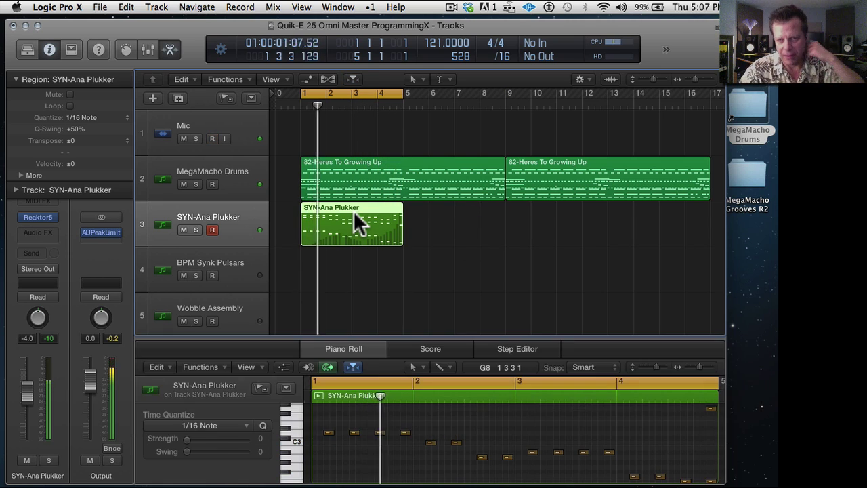
key(space)
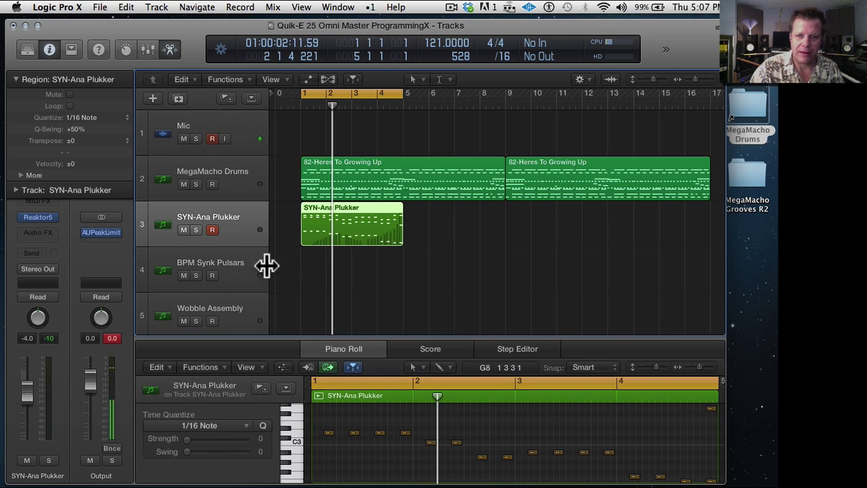
key(space)
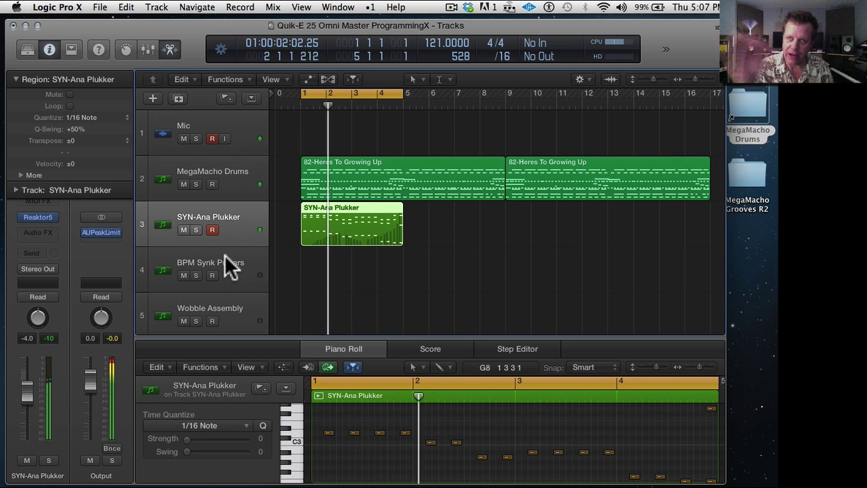
key(space)
- Audition the BPM Synk Pulsars track and adjust the envelope modulation of Sync and Filter 1 Cutoff in its Reaktor5 Razor synth
click(226, 256)
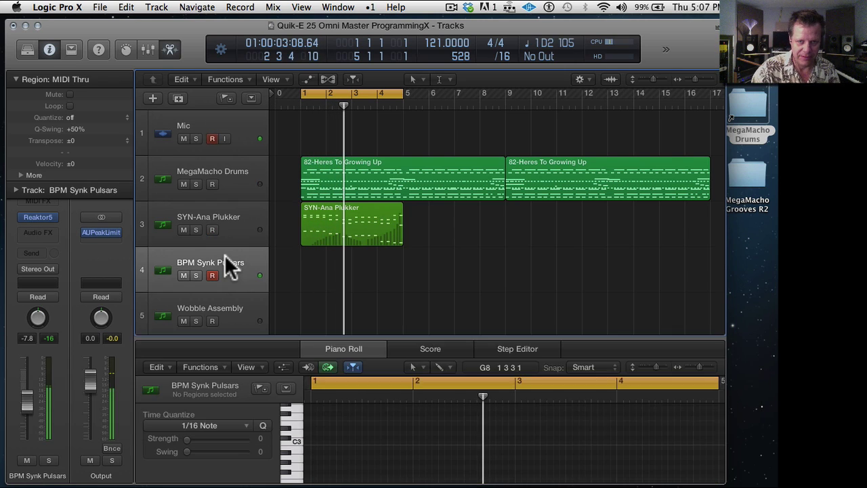
key(space)
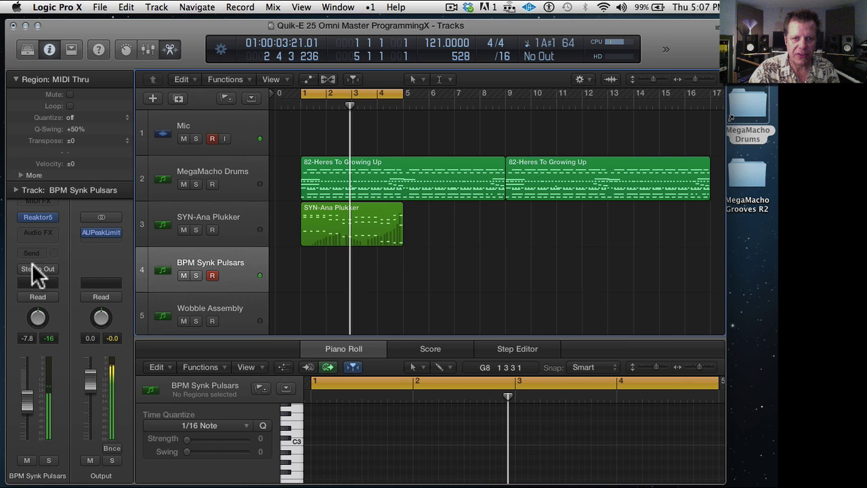
click(40, 211)
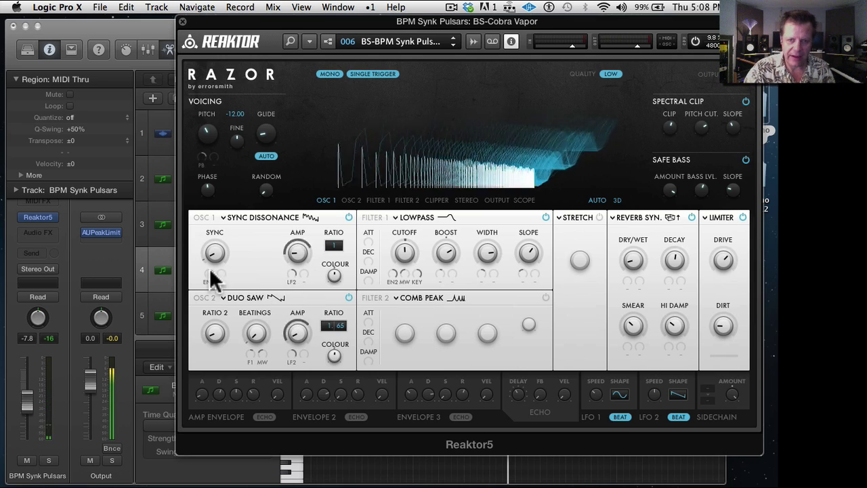
drag(210, 268, 208, 290)
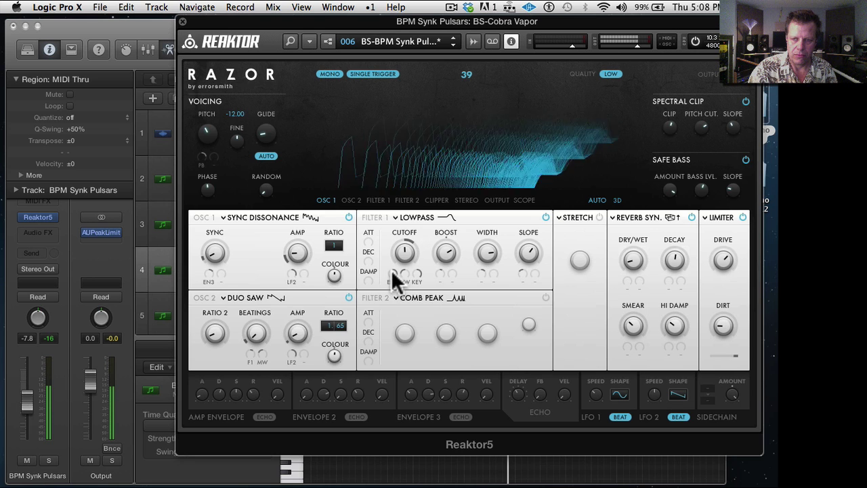
drag(390, 272, 396, 308)
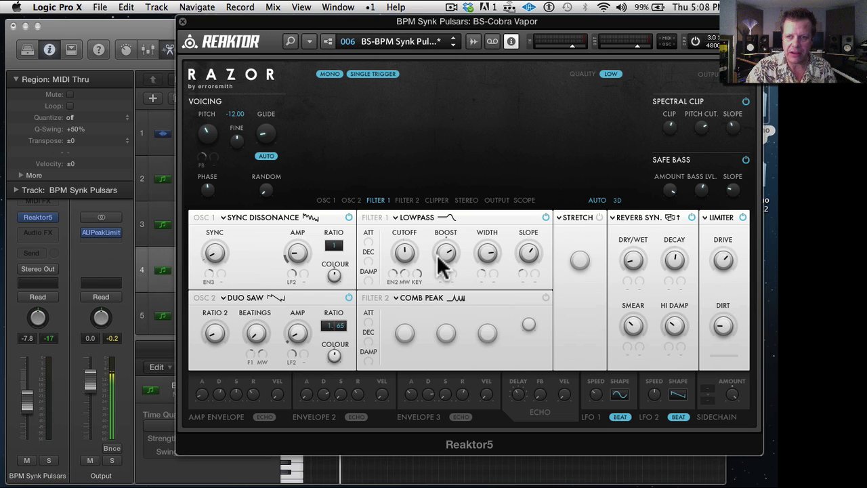
mouse_move(406, 256)
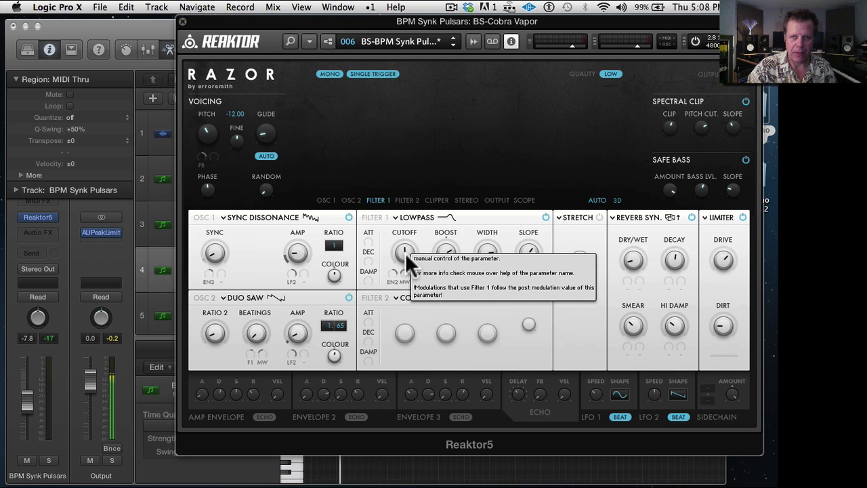
key(space)
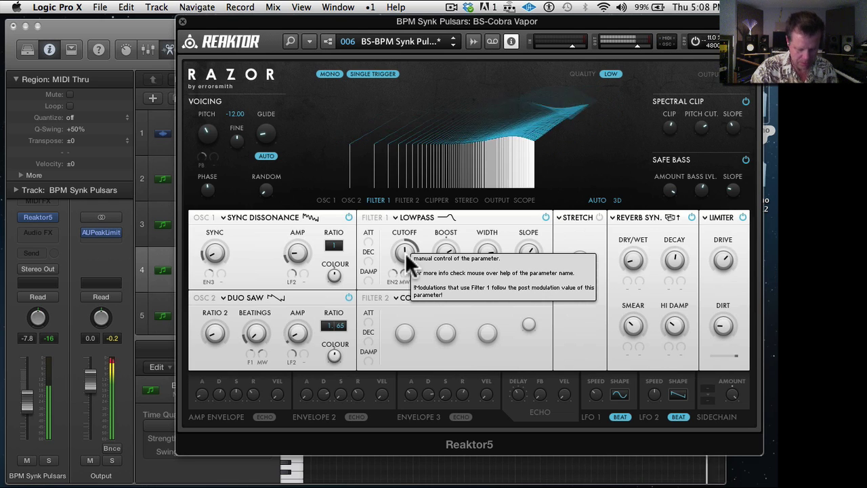
key(space)
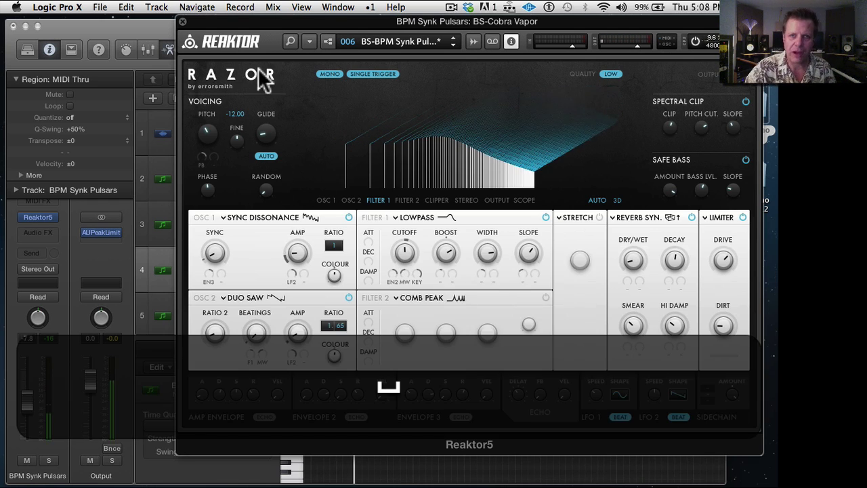
click(183, 21)
- Disarm the Mic track and record a bass part on the BPM Synk Pulsars track over the four-bar cycle
click(213, 139)
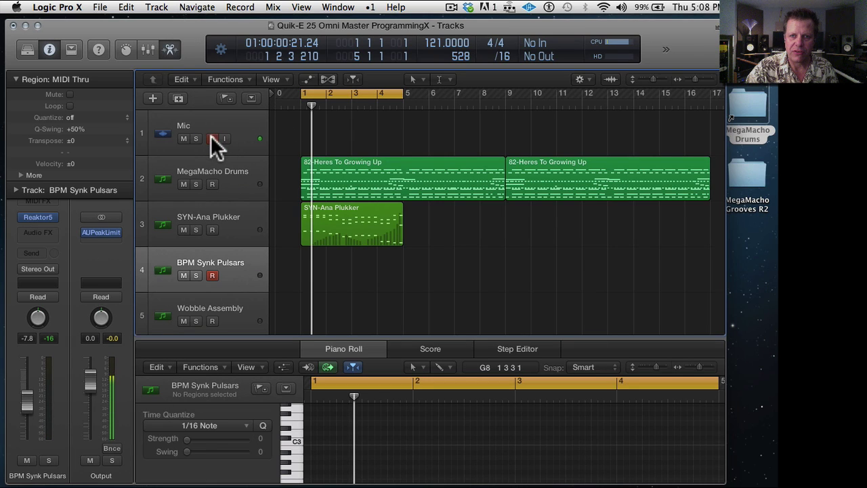
click(212, 139)
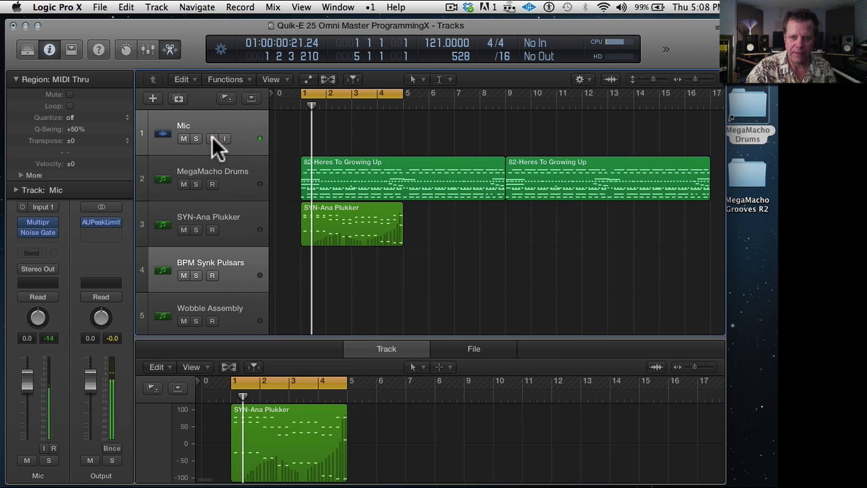
click(233, 266)
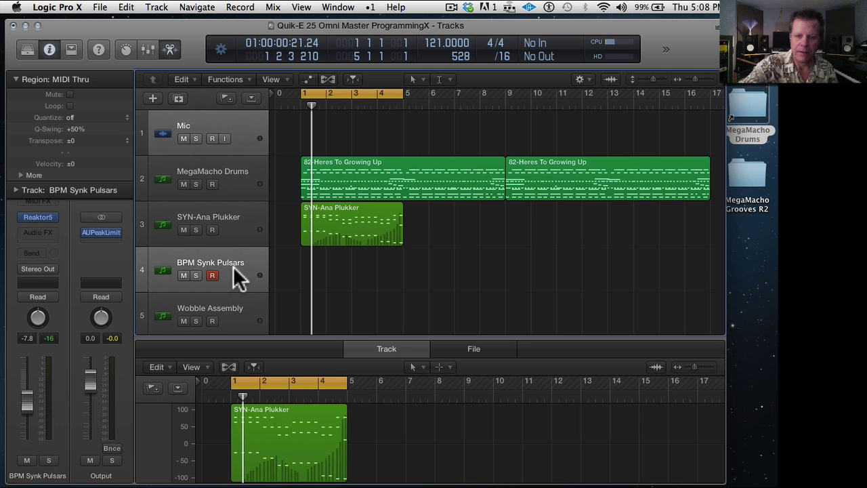
key(r)
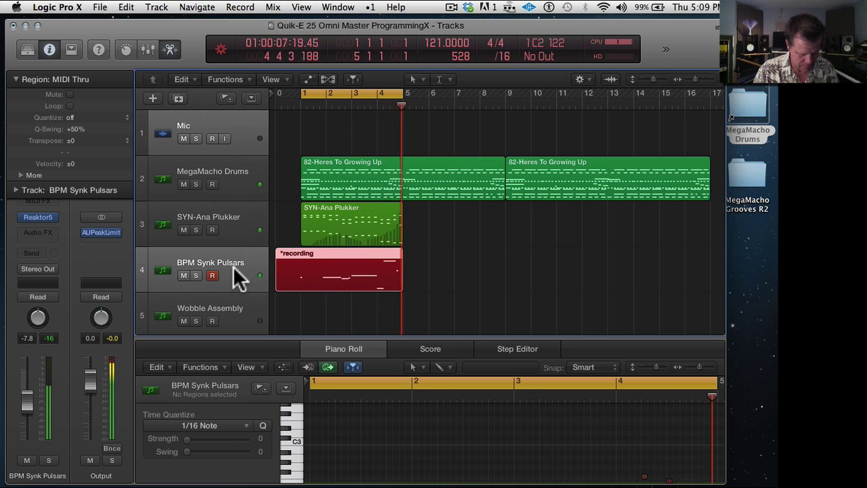
key(space)
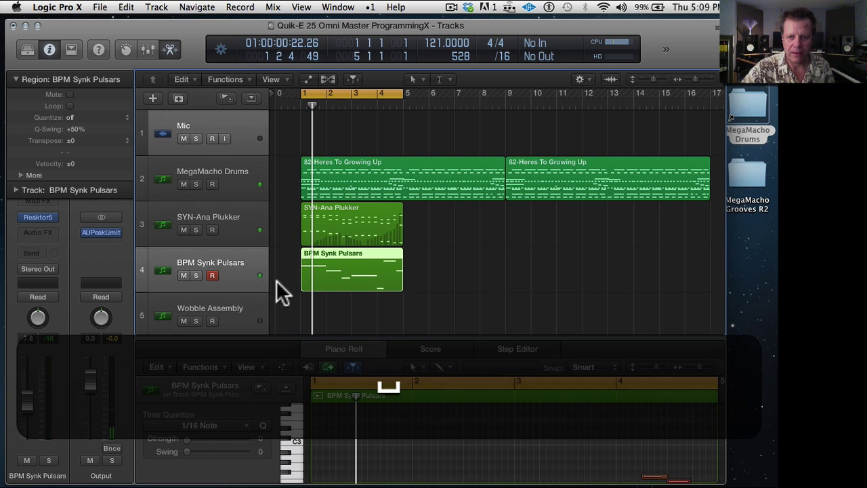
- Rearm the Mic track, quantize the BPM Synk Pulsars region to 1/16 Note, and play back the cycle
click(212, 138)
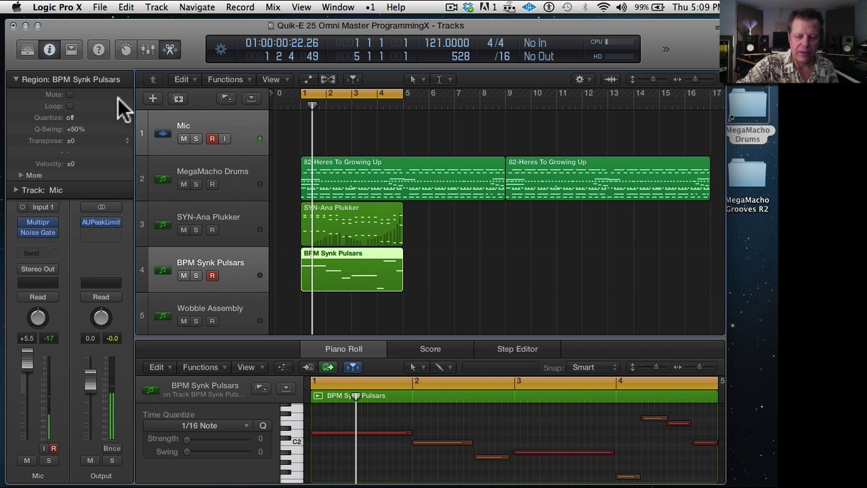
key(q)
click(212, 275)
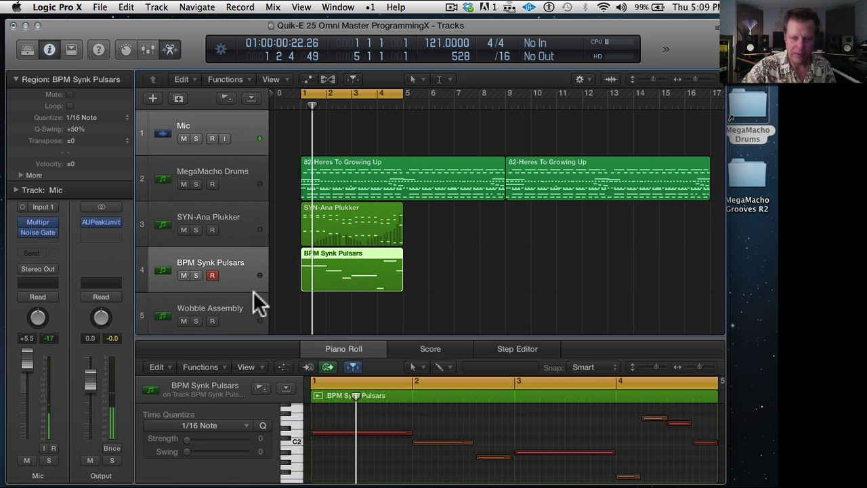
key(space)
scroll(255, 294, down, 1)
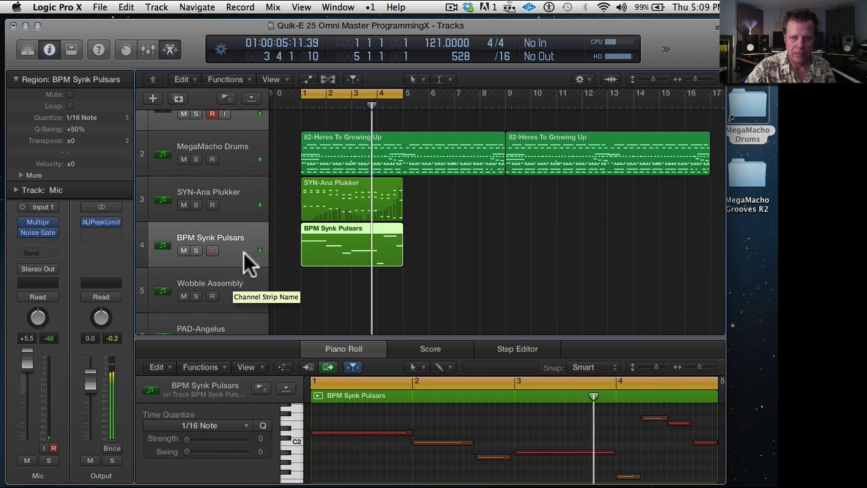
- Select the BPM Synk Pulsars track, collapse its region inspector, stop playback, and show the Library for its channel strip
click(210, 234)
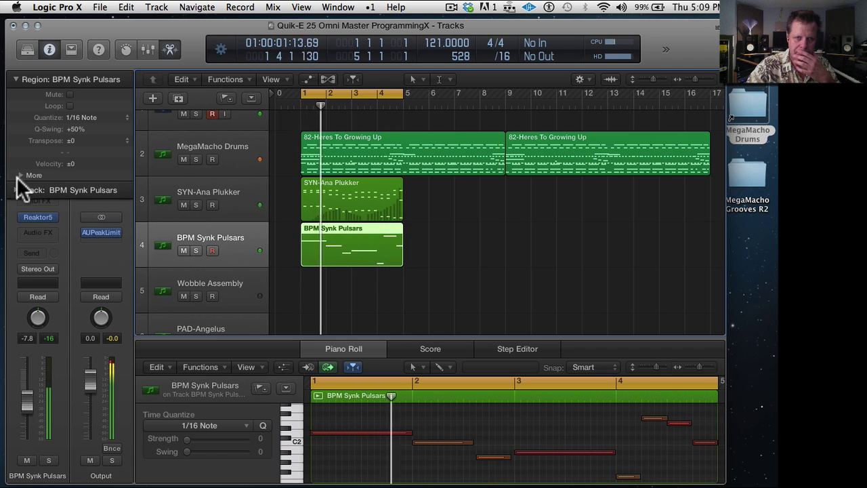
click(17, 81)
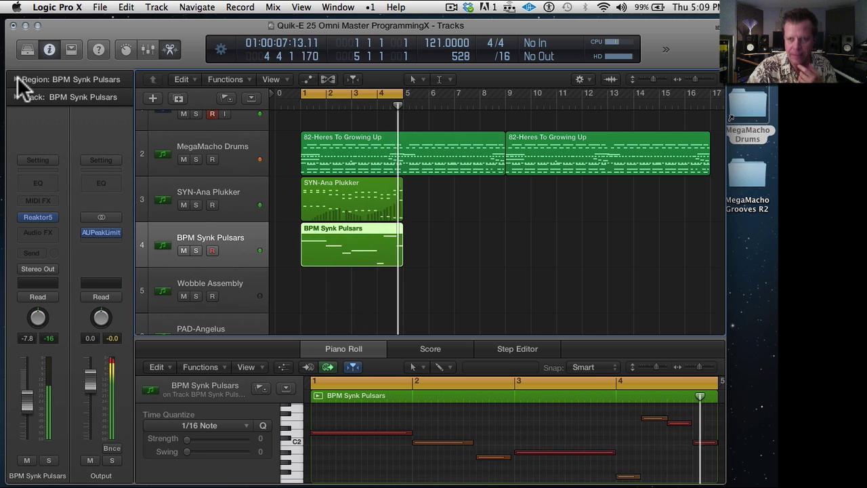
key(space)
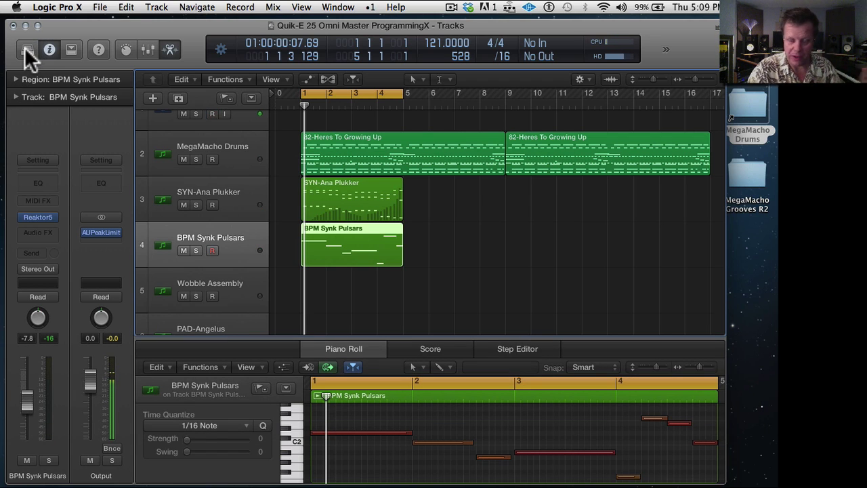
click(25, 47)
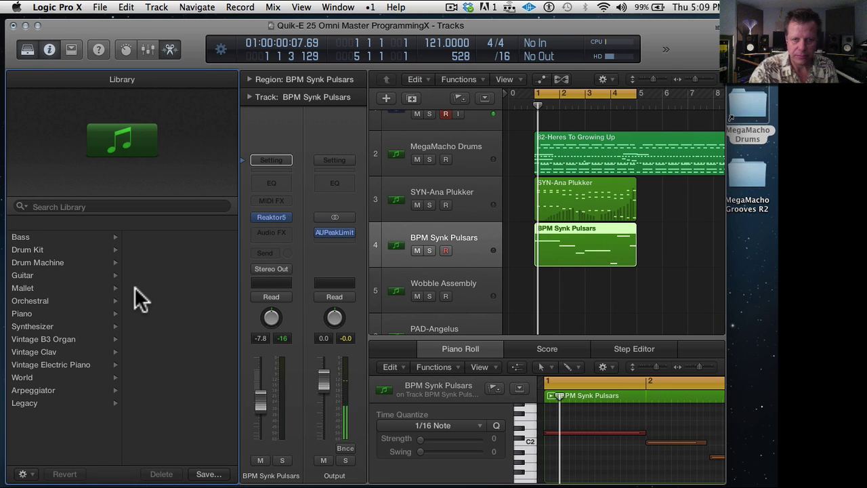
click(275, 160)
click(272, 132)
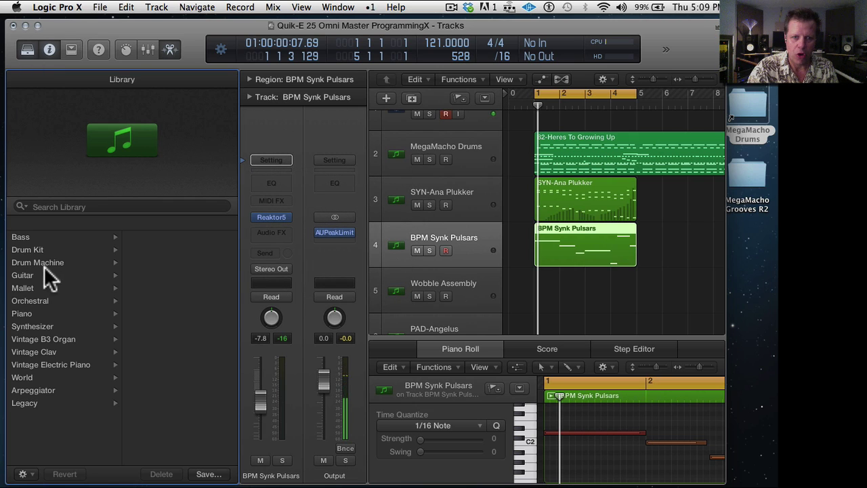
- Browse the Library's Mallet, Synthesizer and Legacy categories, including Jam Pack Remix Tools, and list the Guitar patches
click(37, 287)
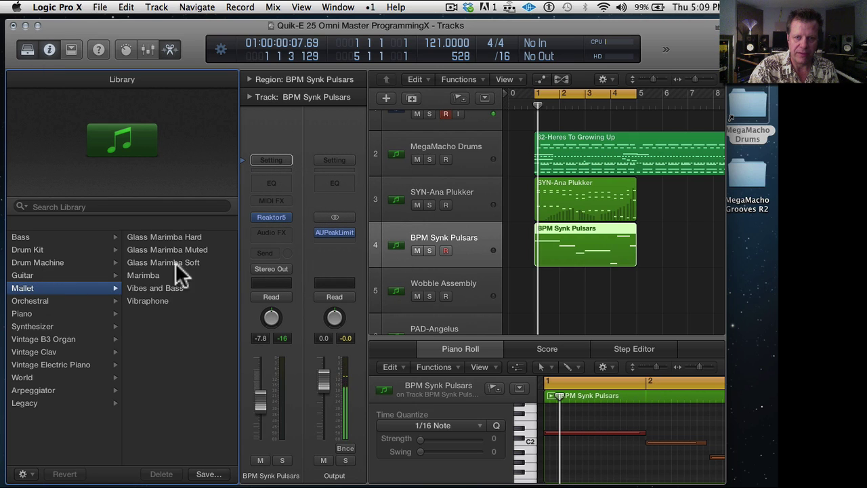
click(57, 325)
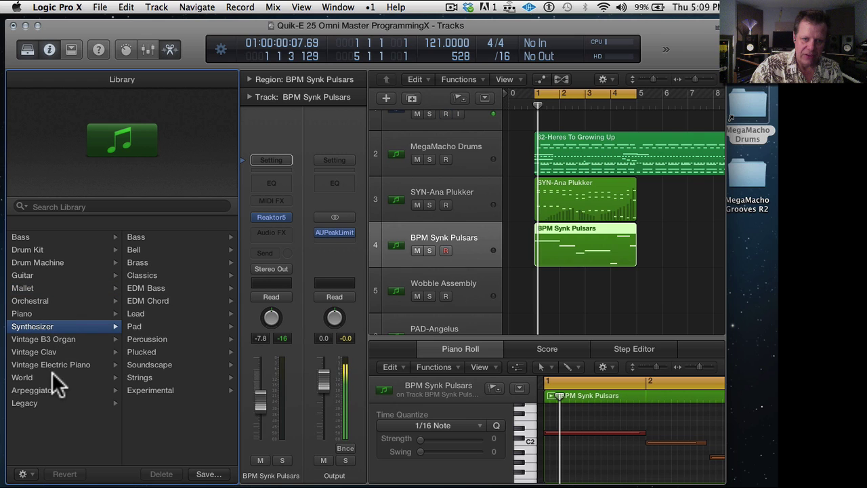
click(38, 402)
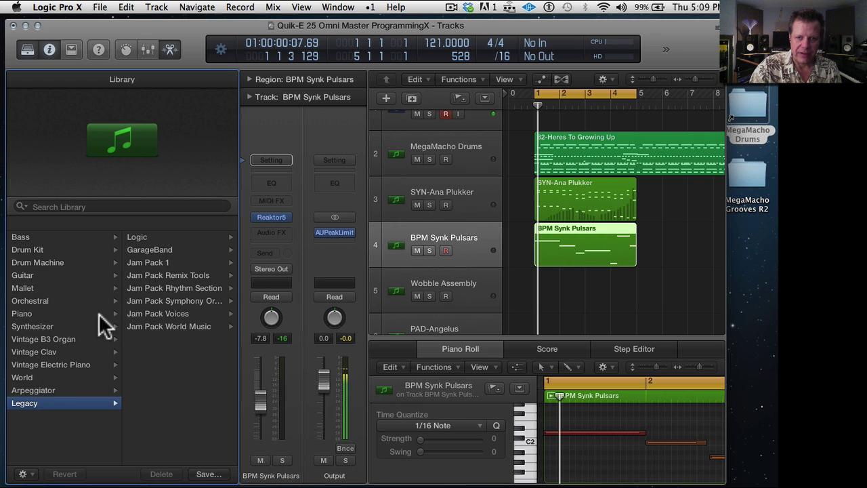
click(171, 273)
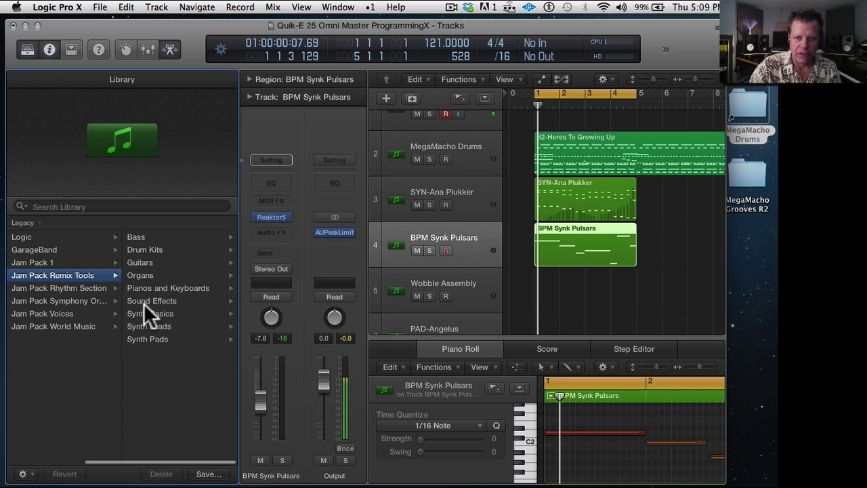
key(Left)
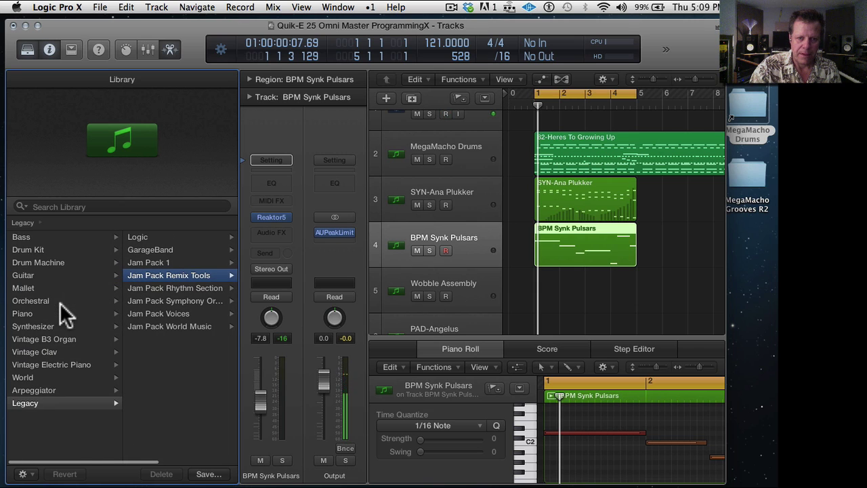
click(35, 273)
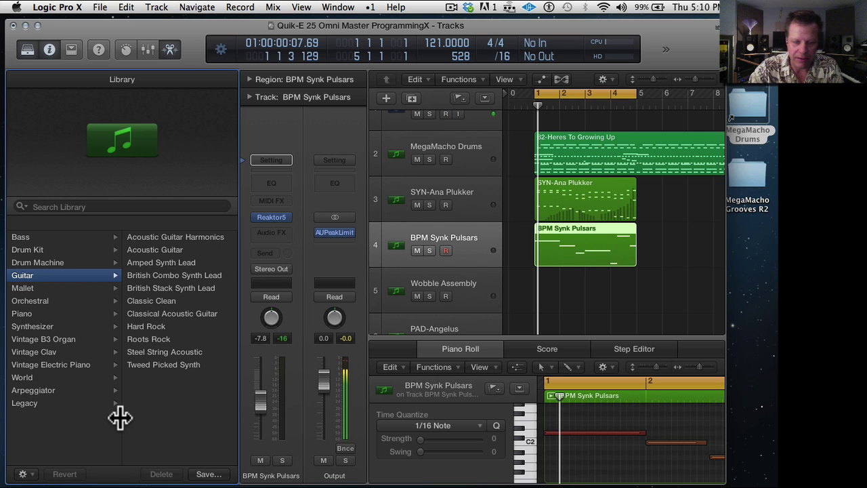
- Enable patch merging in the Library and exclude MIDI Effects, Instruments and Sends so that only Audio Effects are loaded
click(23, 475)
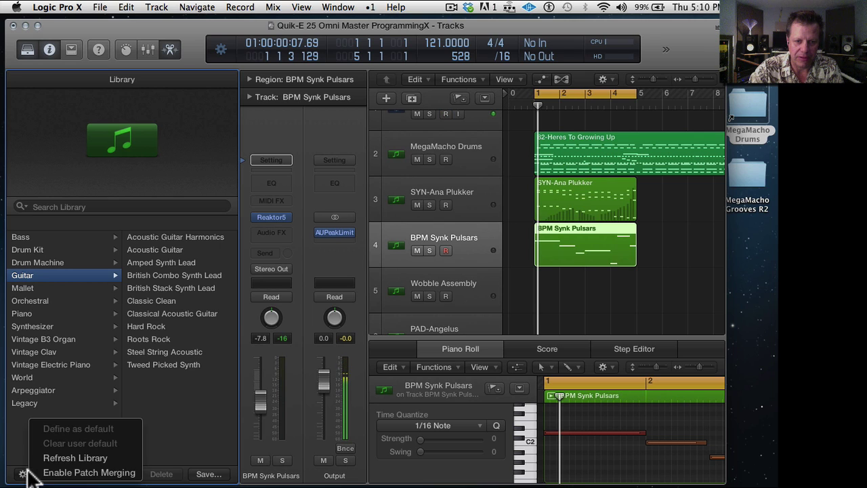
click(76, 473)
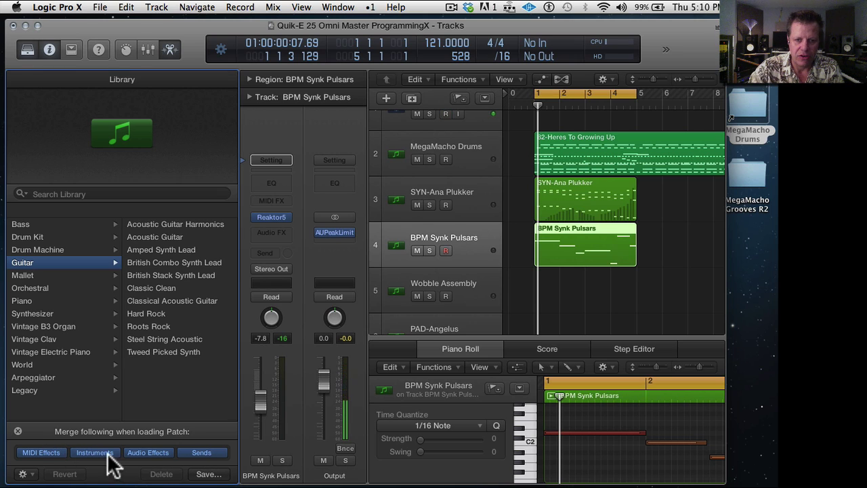
click(53, 453)
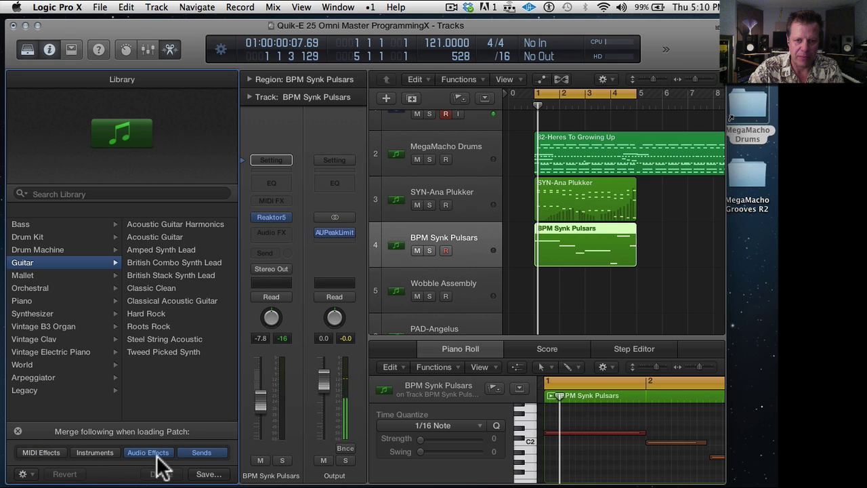
click(202, 452)
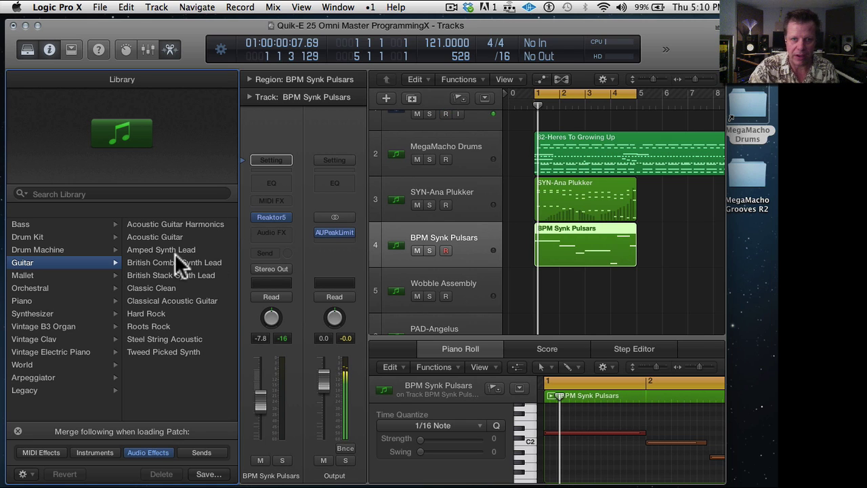
- Play the cycle and audition the Acoustic Guitar, Amped Synth Lead, British Stack Synth Lead and Classic Clean effects on BPM Synk Pulsars
key(space)
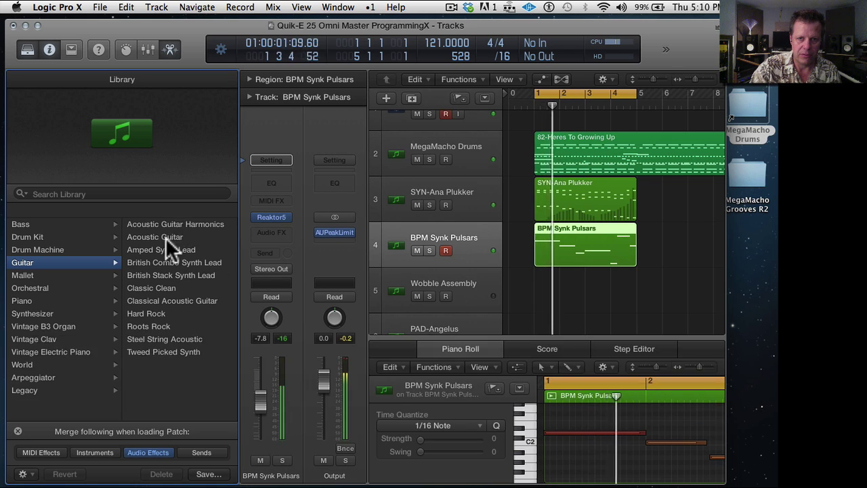
click(166, 238)
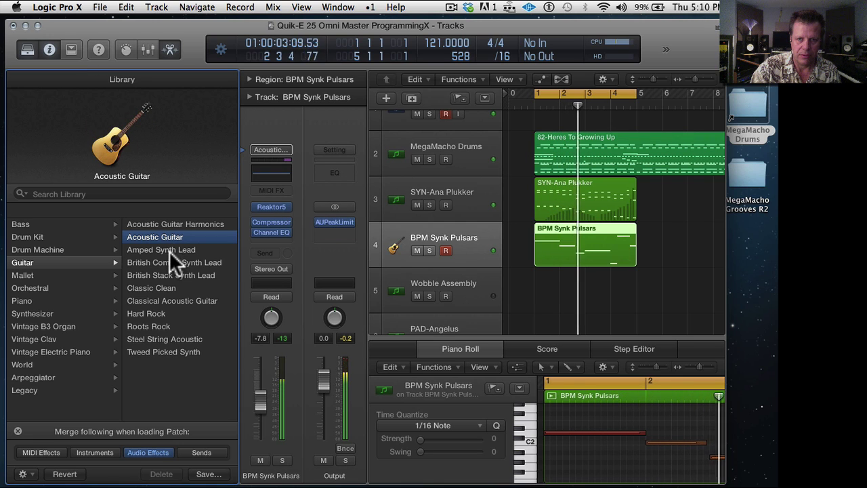
click(170, 250)
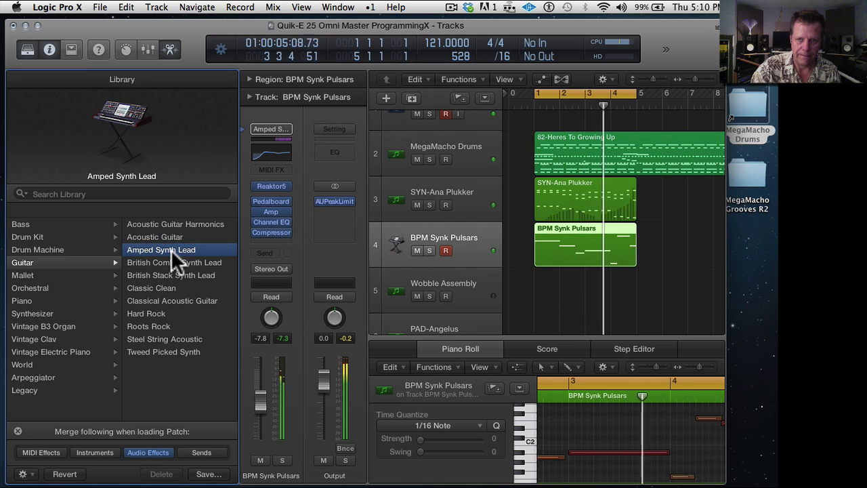
click(172, 273)
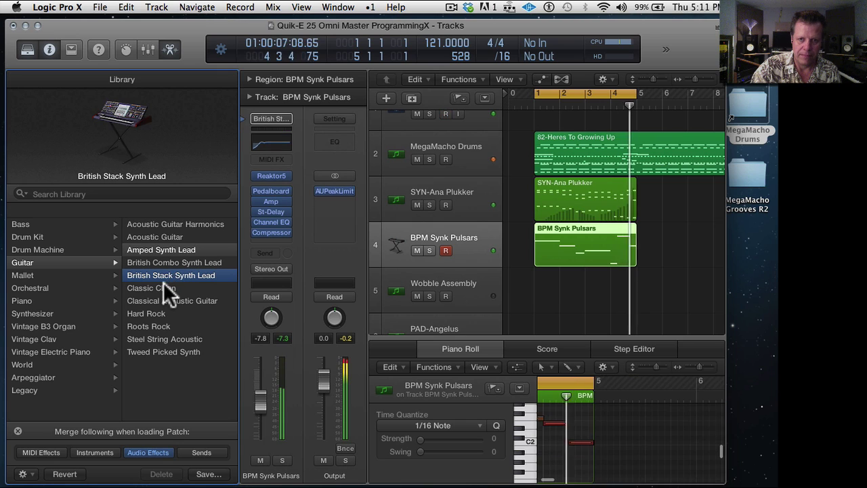
click(162, 284)
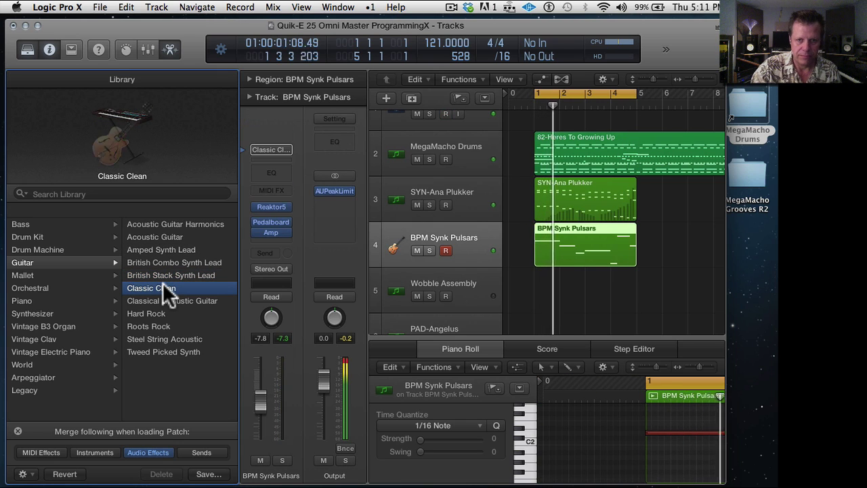
- Try the Hard Rock effects, settle on Roots Rock for the BPM Synk Pulsars track, and raise its volume to -4.3 dB
click(158, 309)
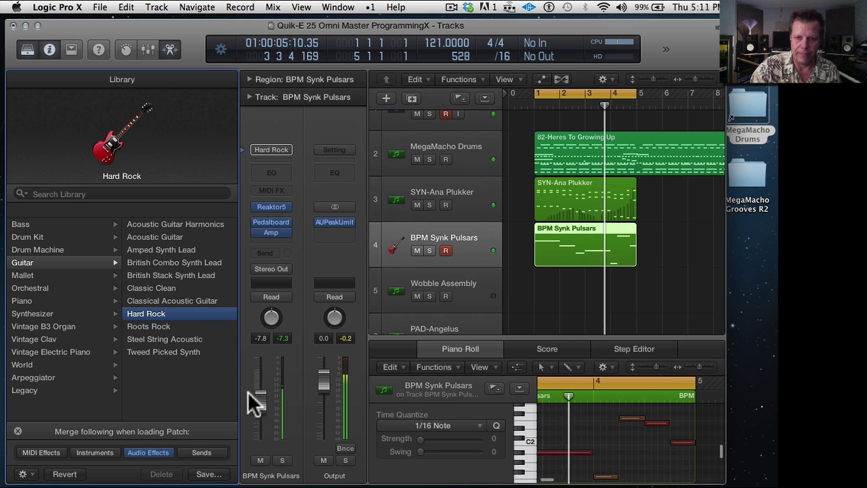
click(175, 325)
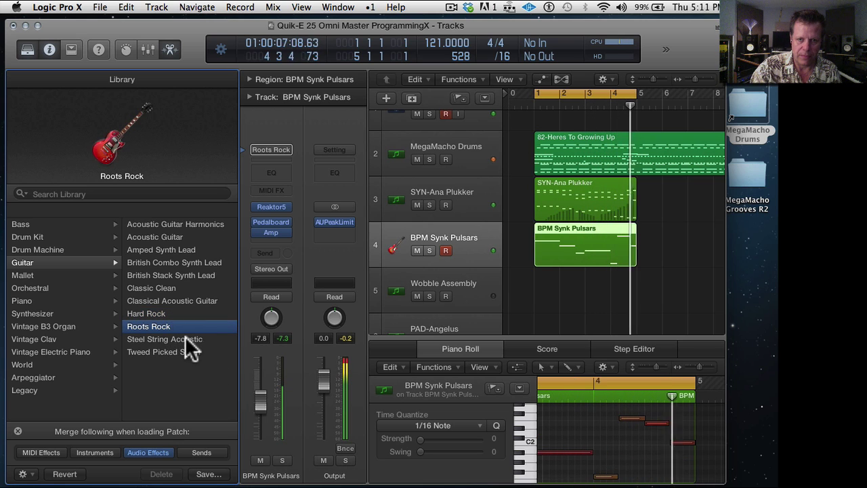
drag(260, 404, 261, 390)
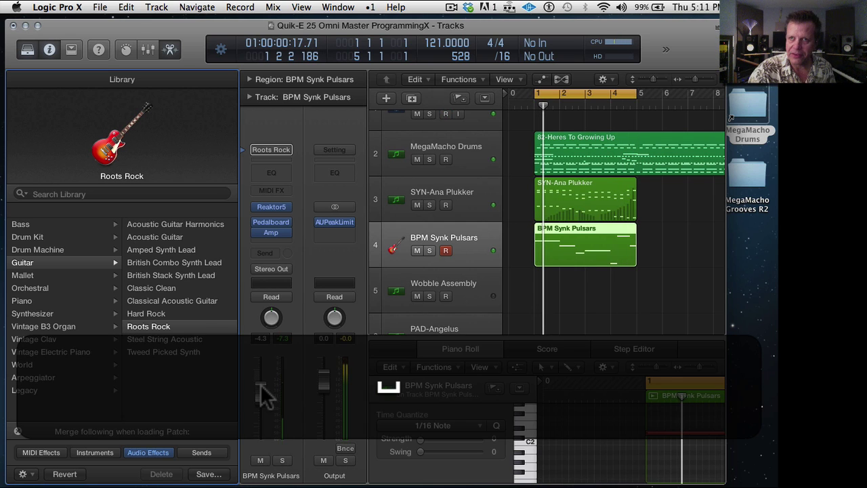
- Open the Wobble Assembly track's Reaktor5 Razor synth, hide the plug-in header, and adjust the modulation amount of Filter 2 Cutoff
click(460, 279)
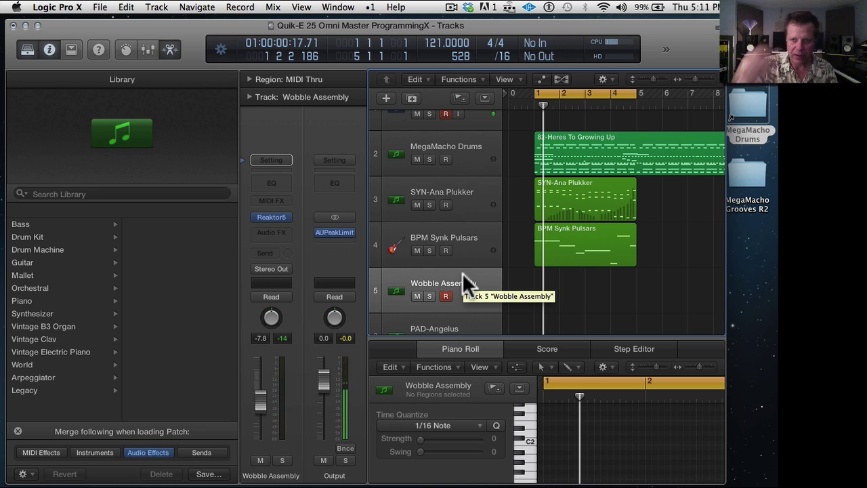
click(272, 217)
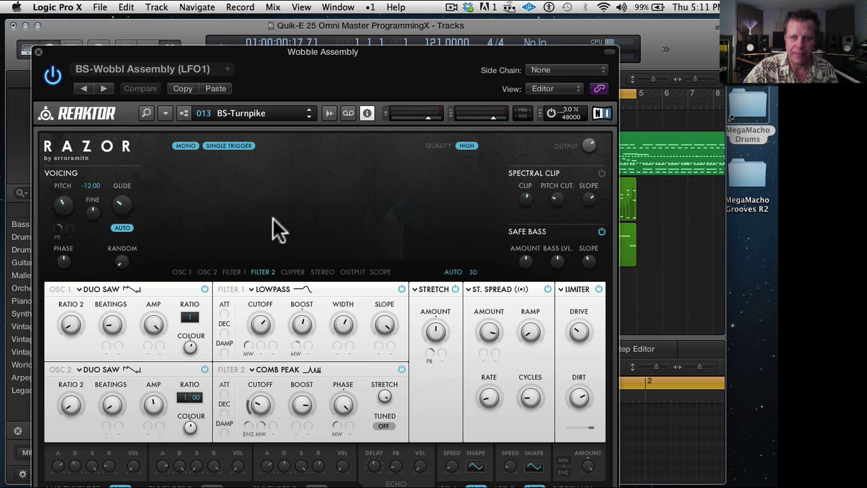
click(613, 52)
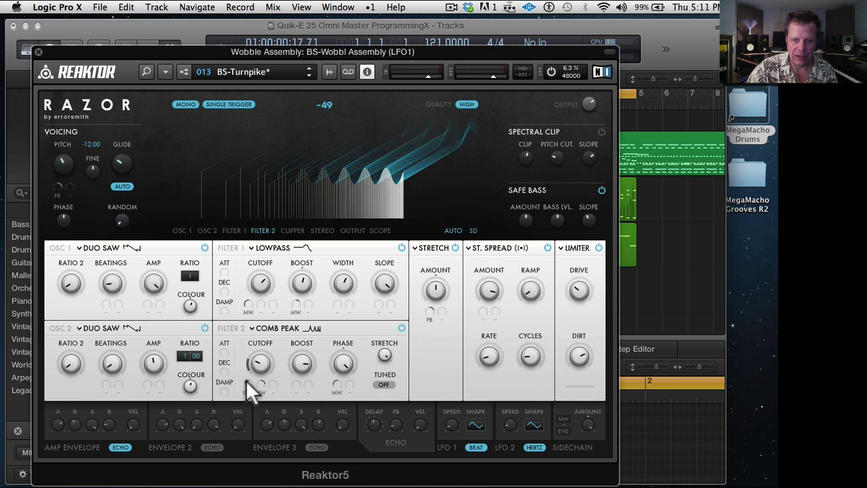
mouse_move(247, 380)
mouse_down()
mouse_move(249, 367)
mouse_move(248, 376)
mouse_move(260, 375)
mouse_up()
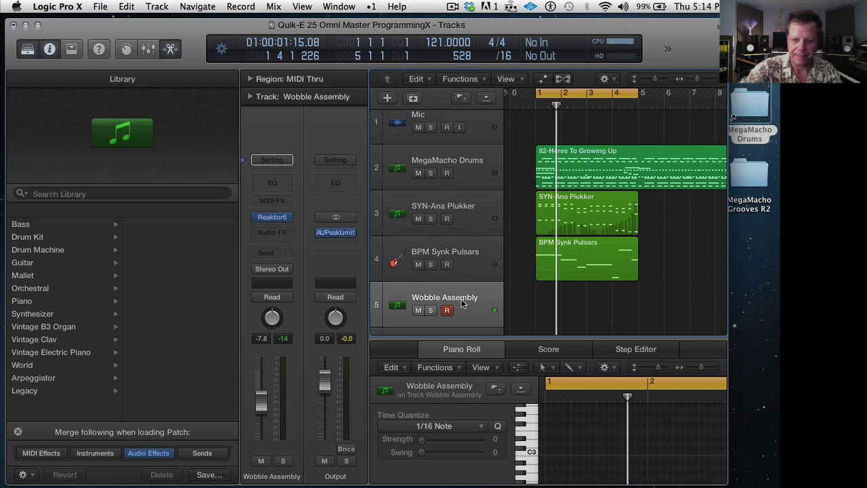
- Record a part on the Wobble Assembly track over the four-bar cycle, rearm the Mic track, and play the result
key(r)
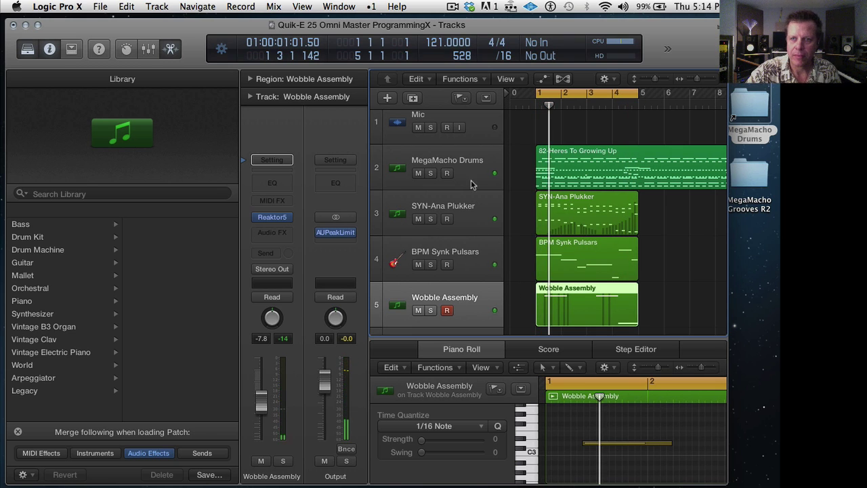
click(447, 127)
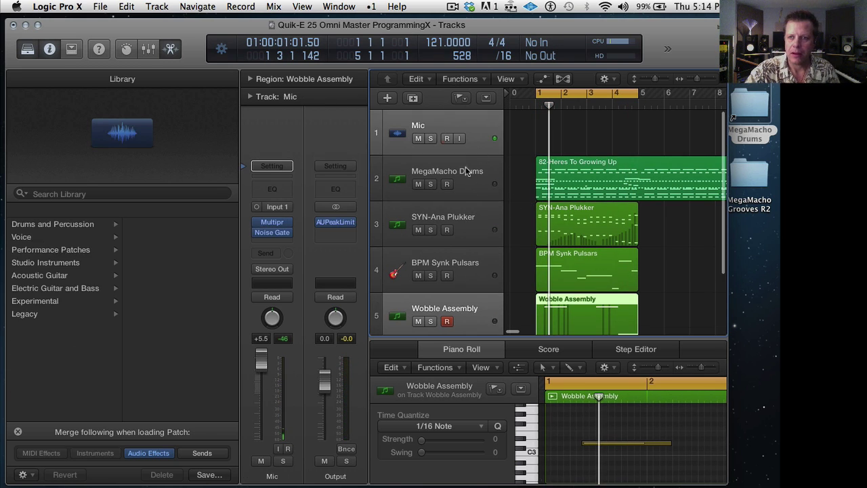
click(447, 138)
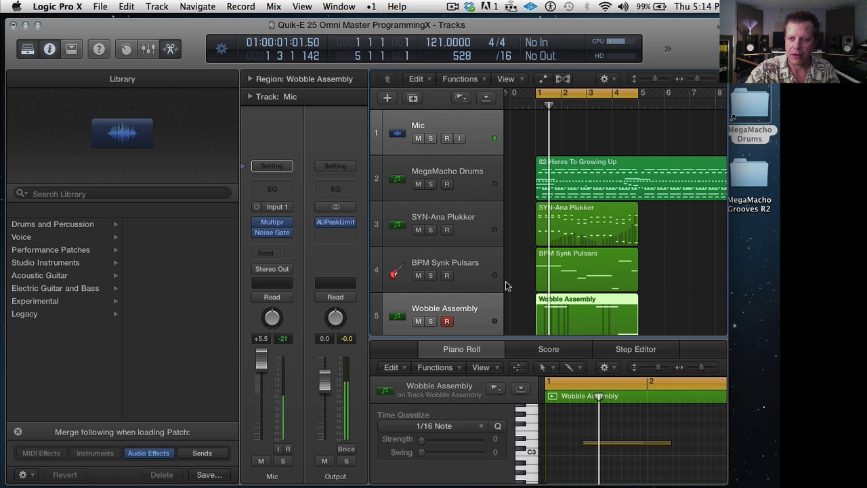
click(447, 321)
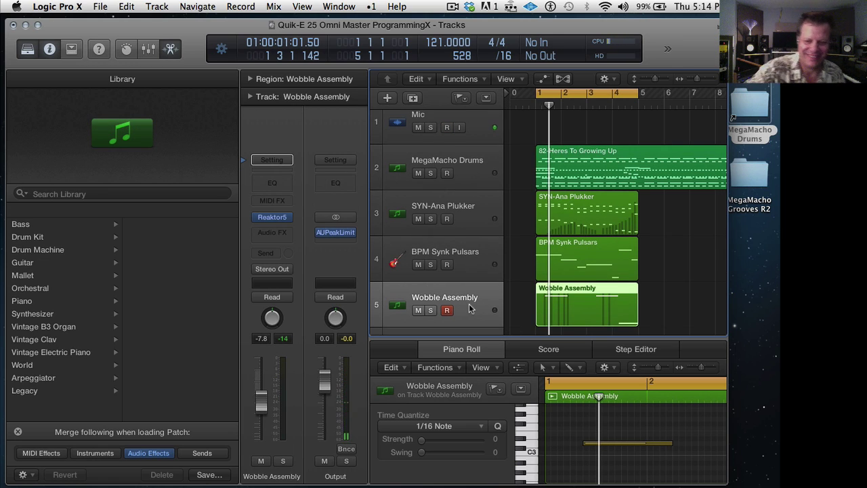
key(space)
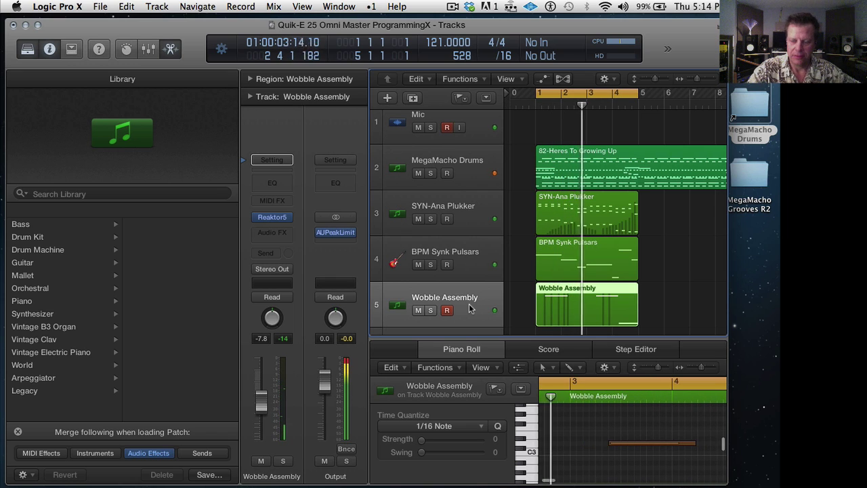
- Solo the Wobble Assembly and Mic tracks, try the Digital Cascades effects from Arpeggiator Synth Basics, and settle on Dripping Cycles for Wobble Assembly
click(430, 310)
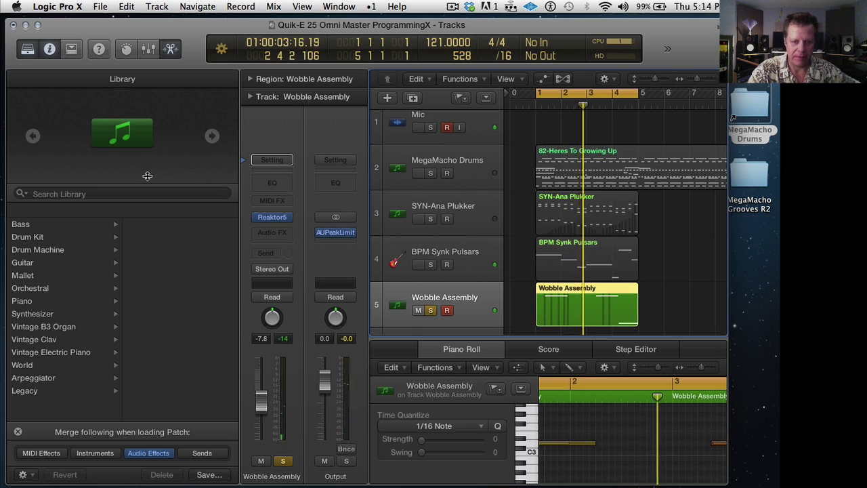
click(430, 128)
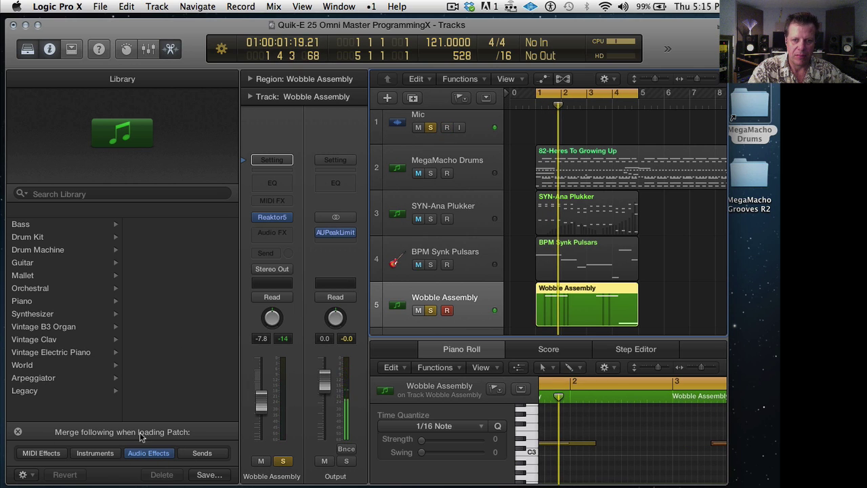
click(52, 378)
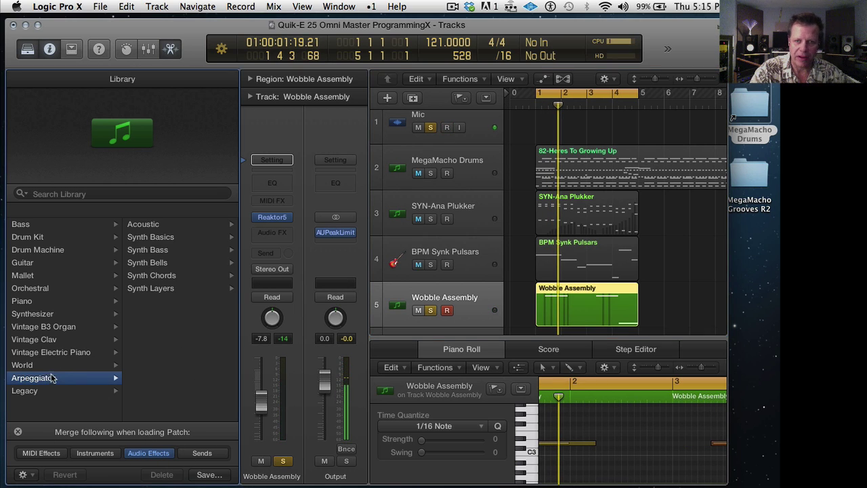
click(158, 239)
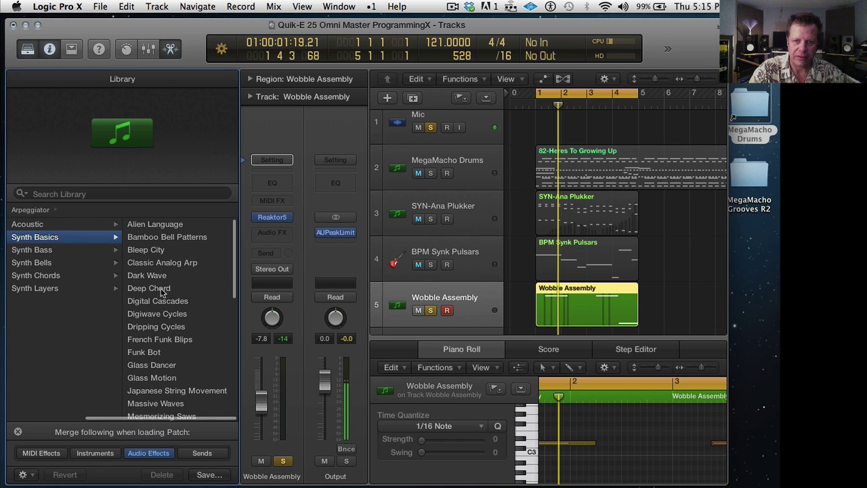
click(158, 305)
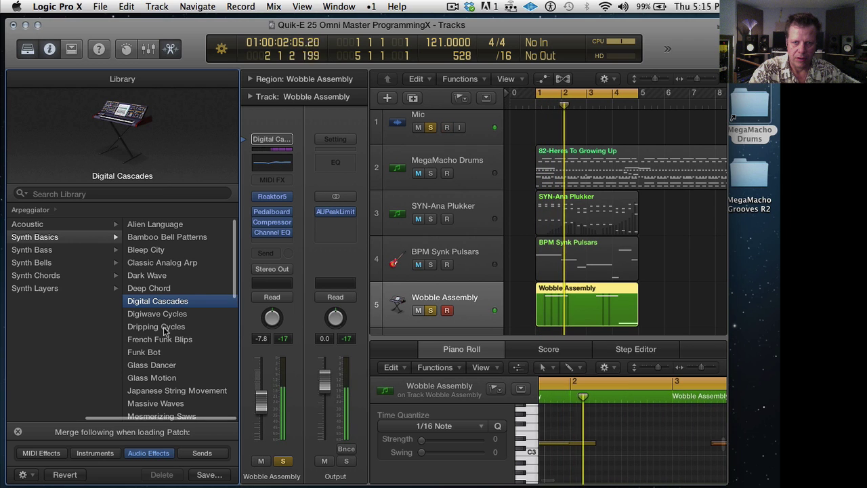
click(163, 330)
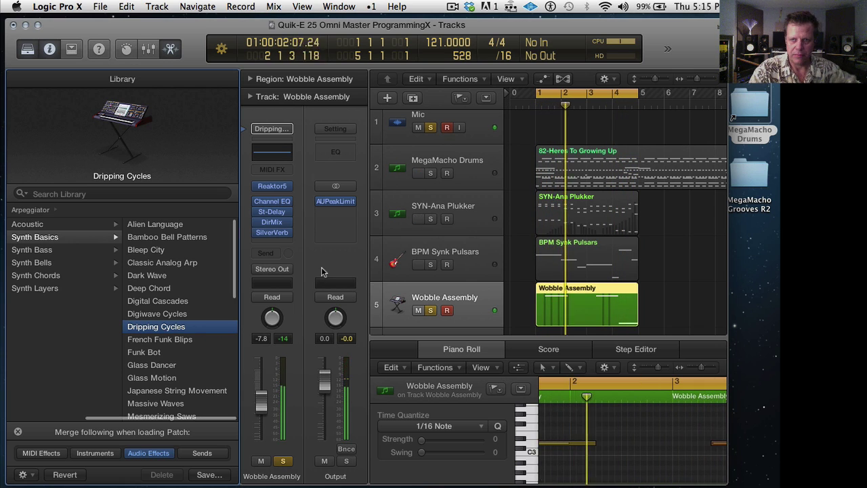
- Clear the track solos, disarm the Mic track, and play the full arrangement with the new Wobble Assembly effects
click(431, 128)
click(446, 127)
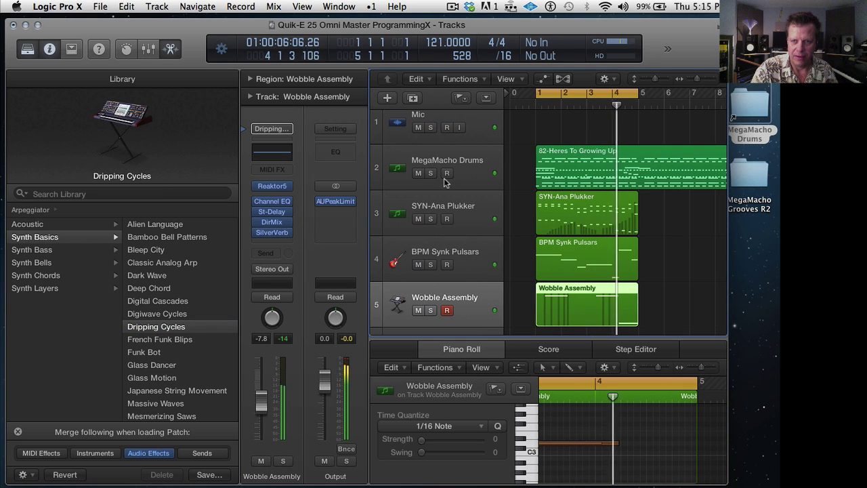
scroll(565, 270, down, 3)
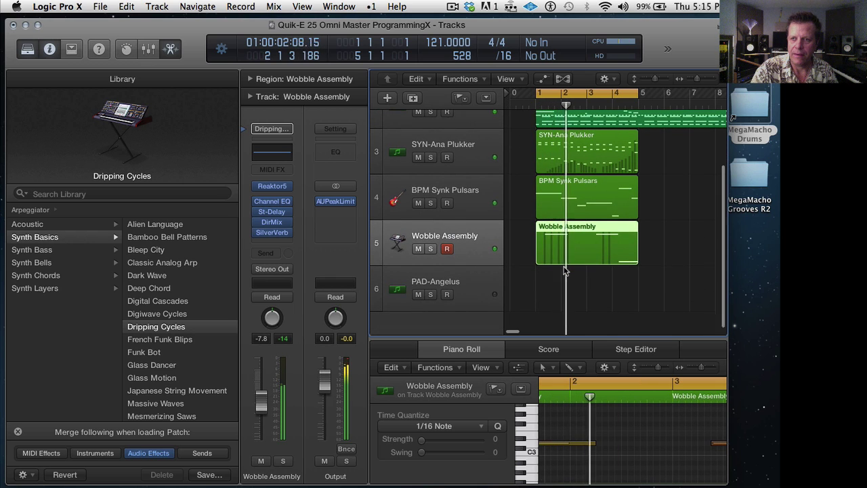
scroll(564, 270, up, 3)
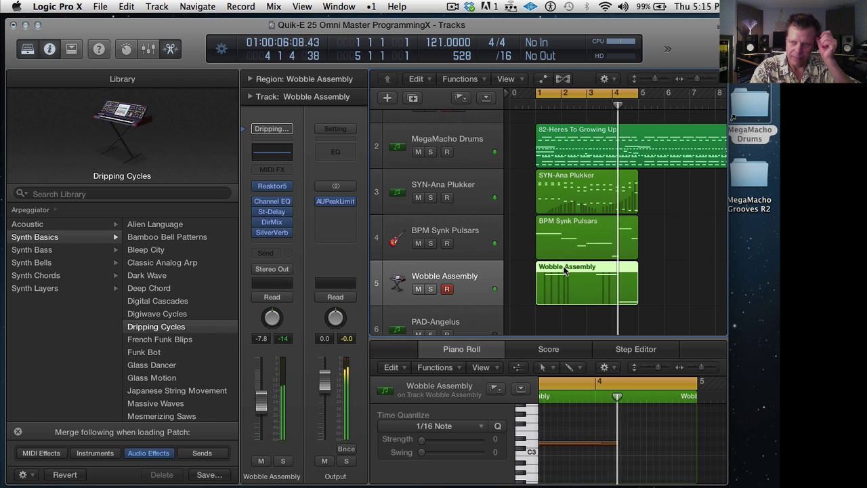
- Record a part on the PAD-Angelus track over the four-bar cycle, play it back, and rearm the Mic track
scroll(565, 270, down, 2)
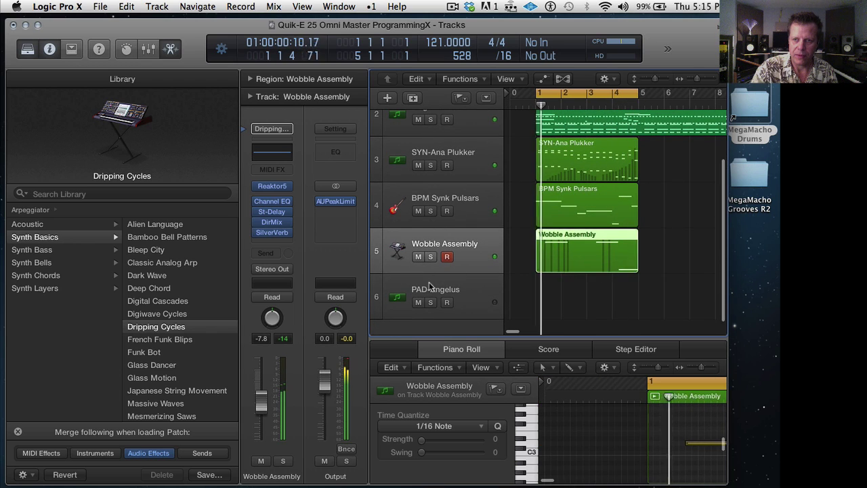
click(429, 287)
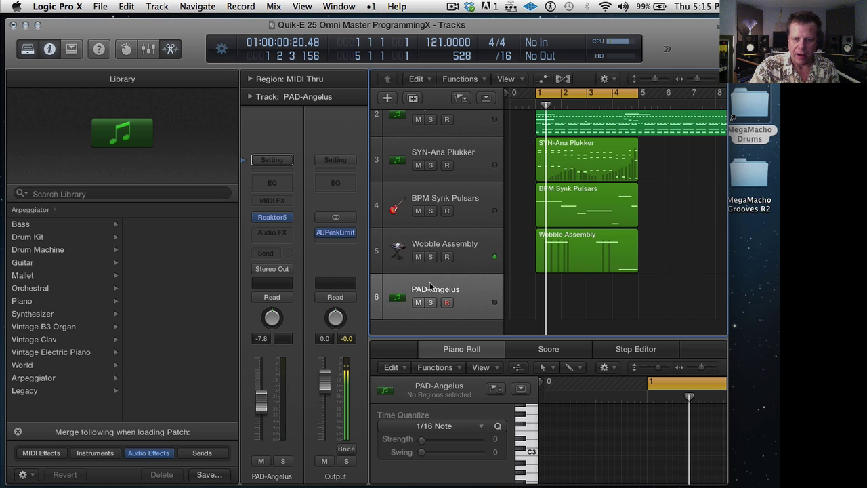
scroll(441, 224, up, 3)
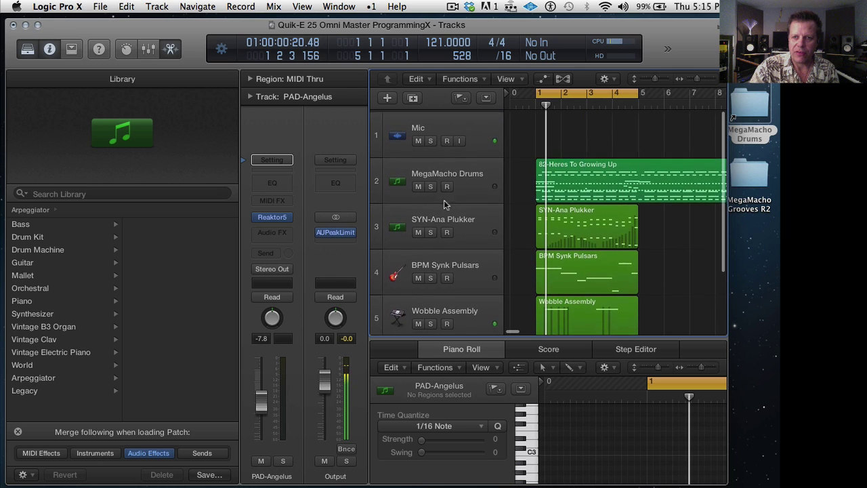
click(447, 139)
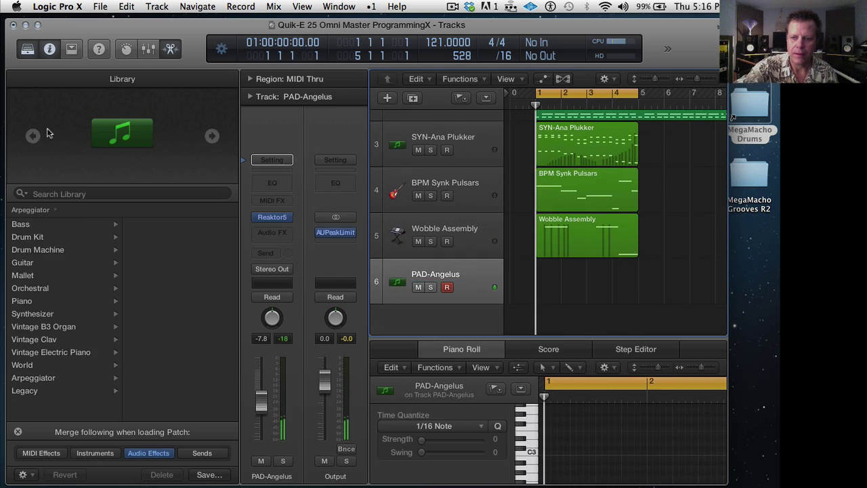
key(r)
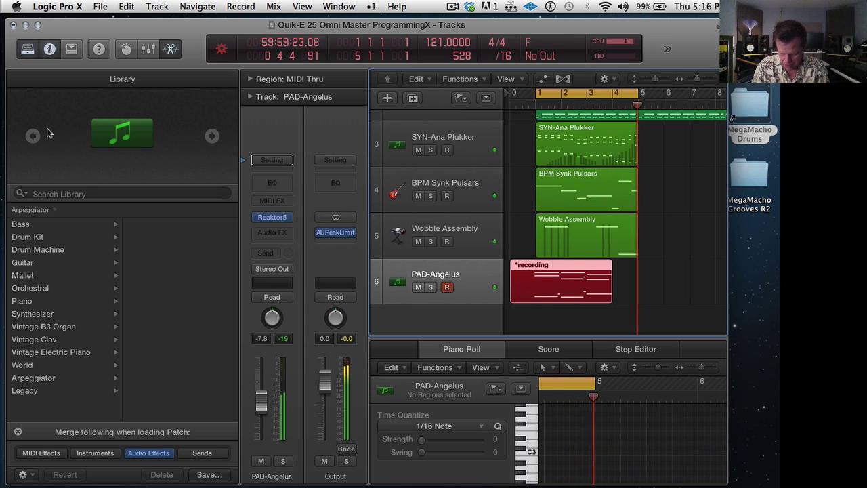
key(space)
key(space)
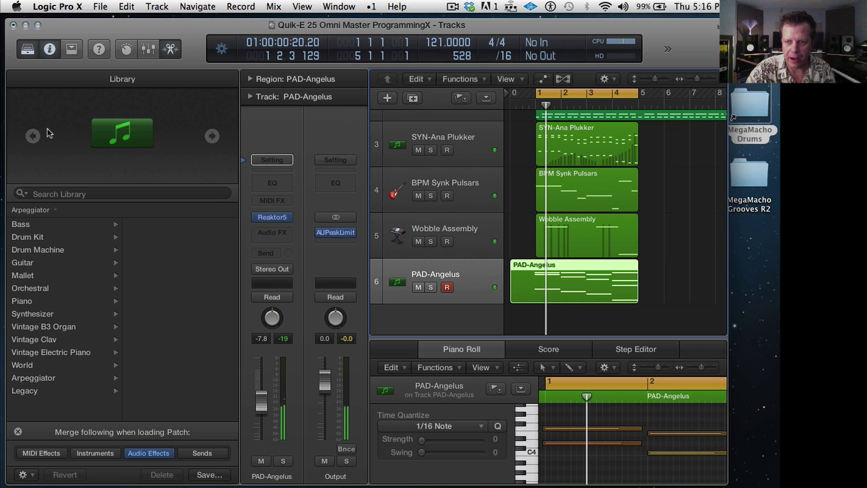
scroll(436, 163, up, 3)
click(444, 145)
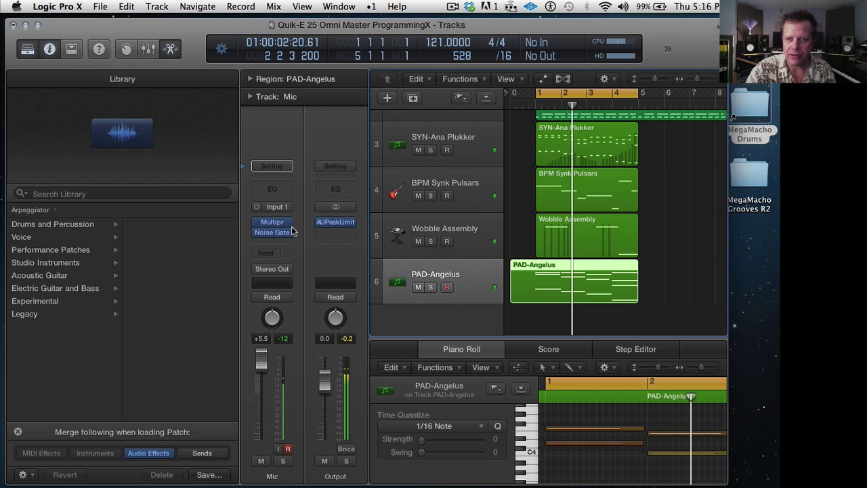
- Open the PAD-Angelus track's Reaktor5 Razor synth without its plug-in header and adjust the amp envelope attack and reverb decay
click(480, 264)
click(273, 218)
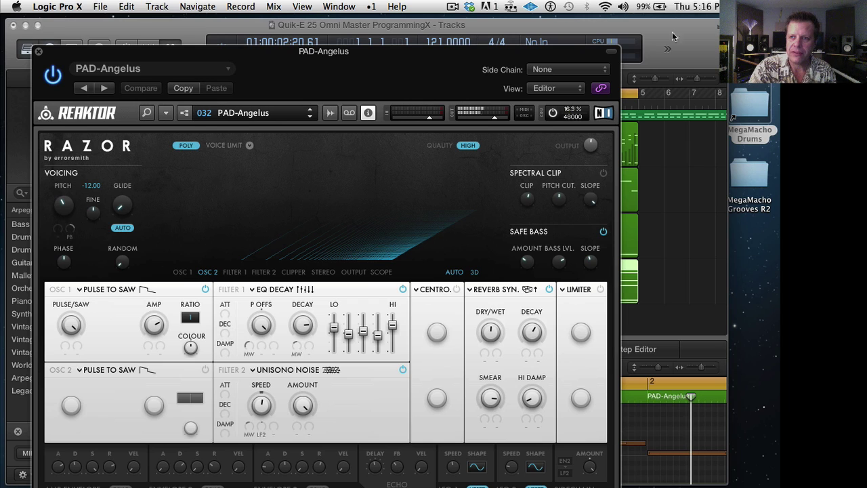
click(612, 53)
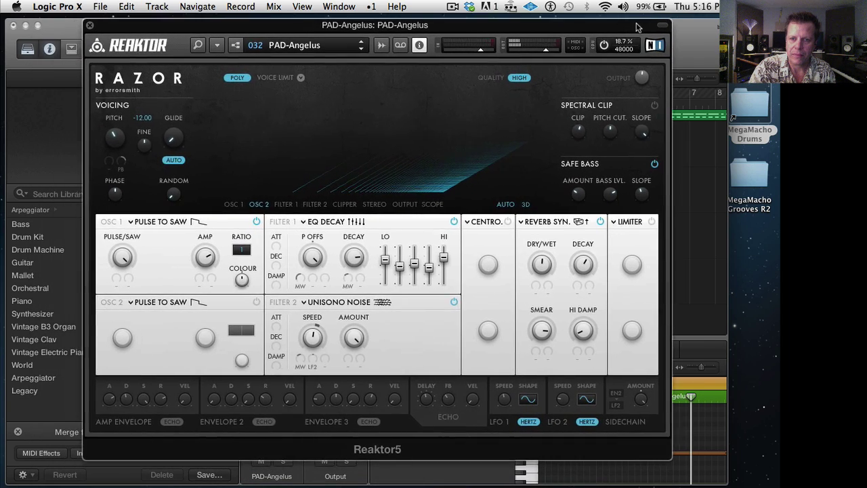
drag(637, 27, 655, 31)
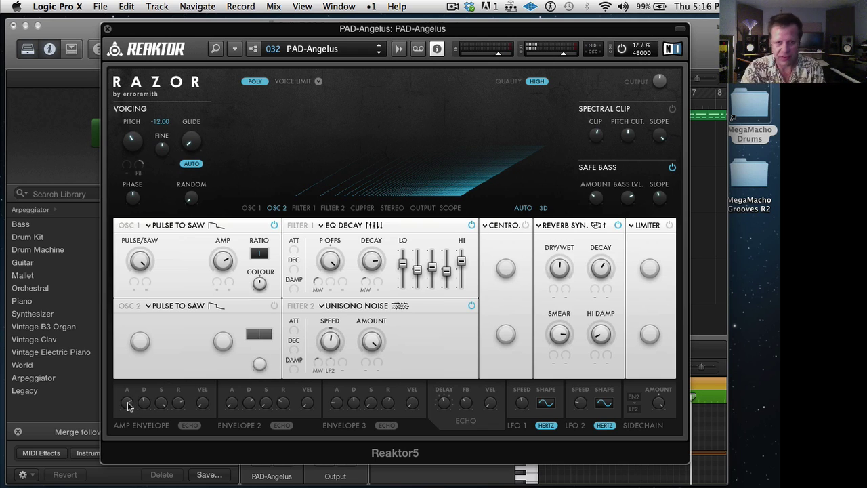
drag(129, 409, 132, 426)
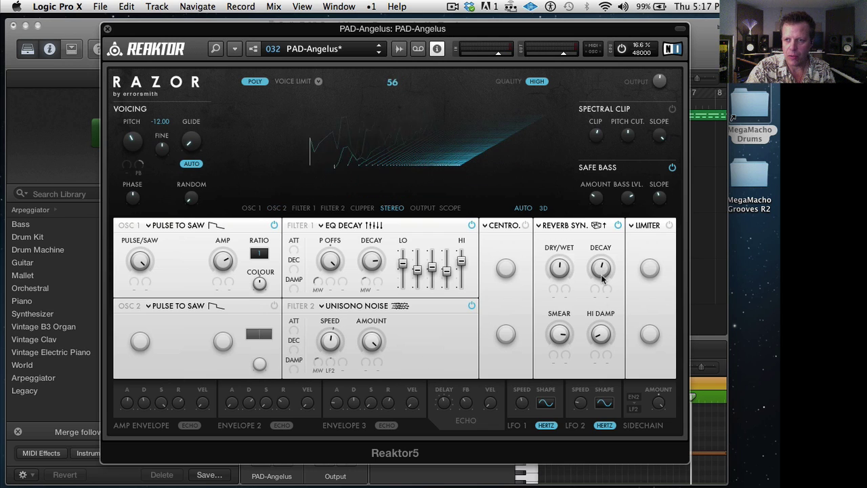
drag(603, 272, 604, 290)
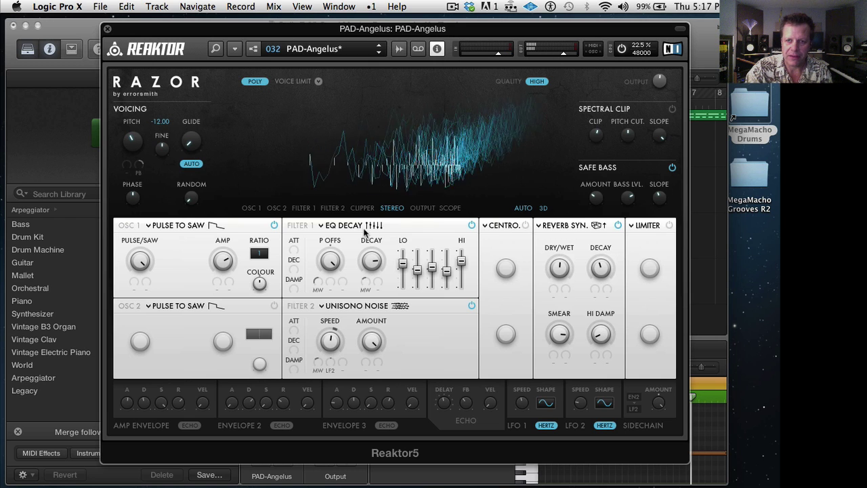
- Raise the second band of Razor's Filter 1 EQ Decay, lower the filter's decay, and close the synth
drag(446, 273, 422, 252)
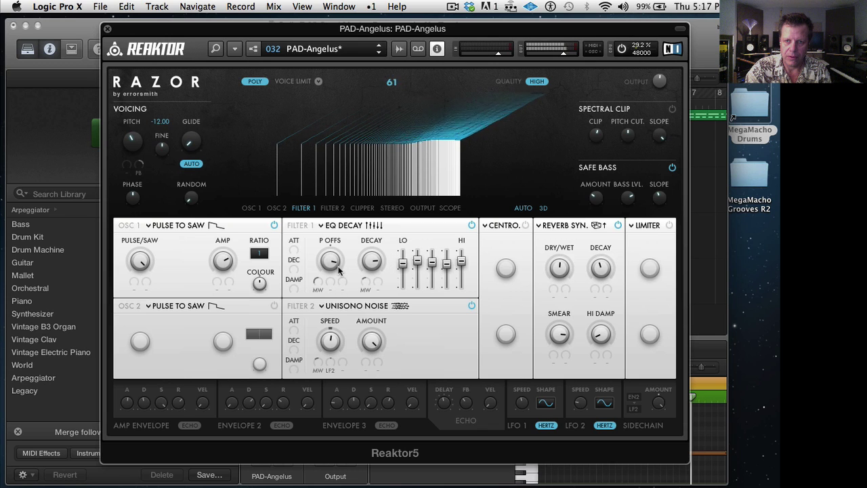
drag(376, 267, 381, 288)
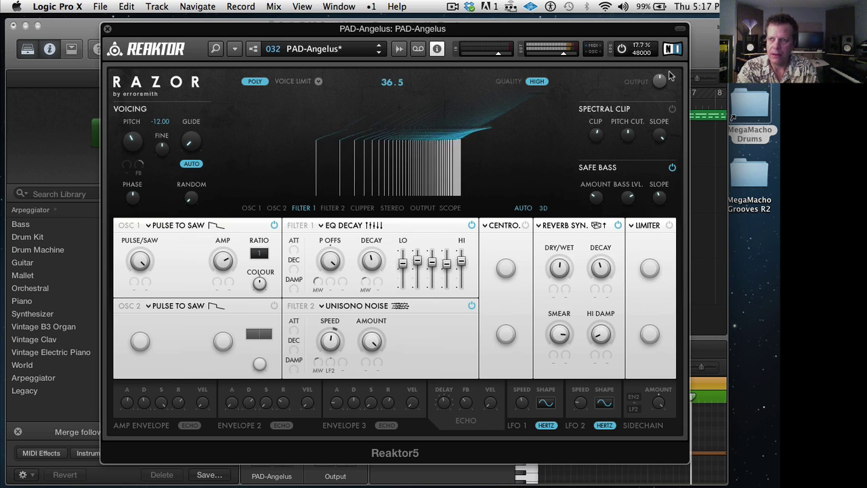
scroll(666, 87, down, 2)
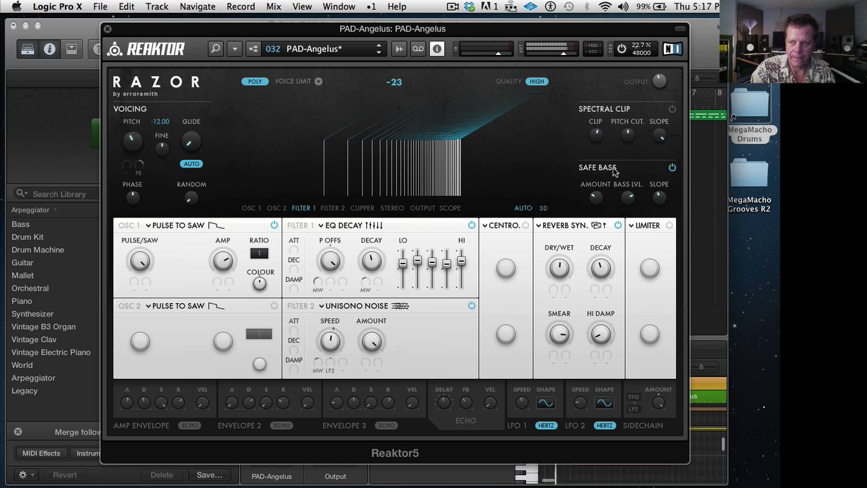
click(107, 29)
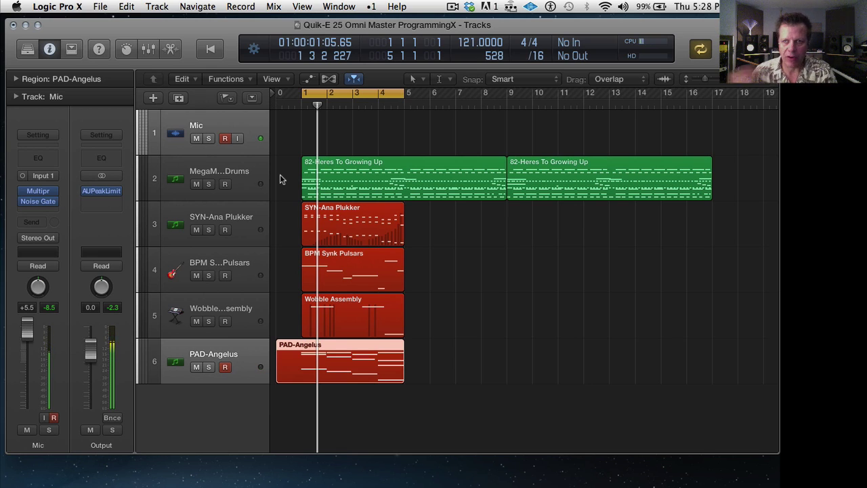
- During playback, soften the curve of LFO graph 3 in PAD-Angelus's LFOTool, with the rate at 1/8 and the track volume at -0.8 dB
click(216, 347)
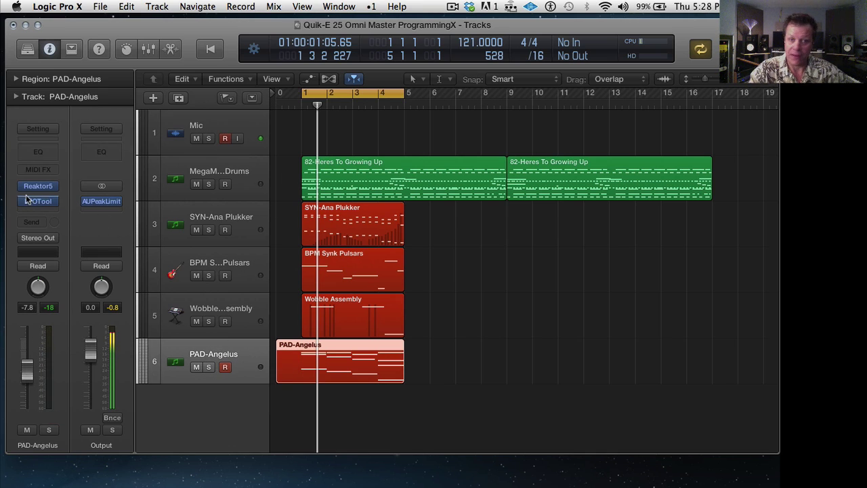
mouse_move(39, 206)
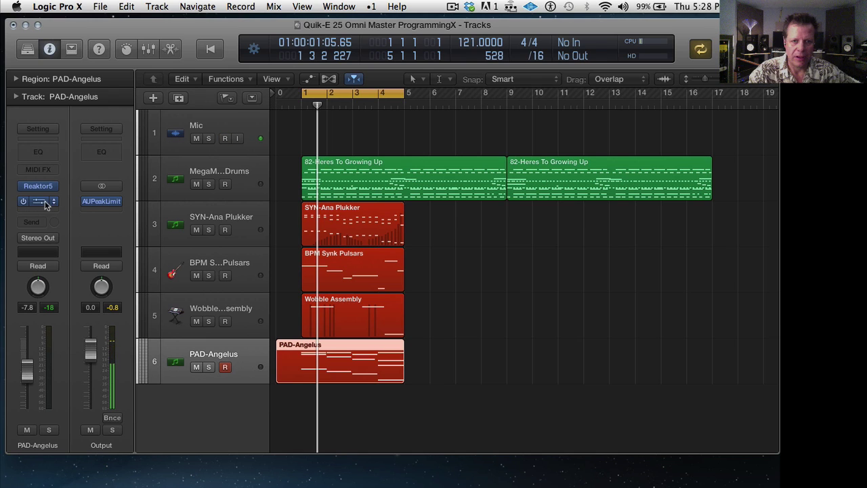
click(41, 201)
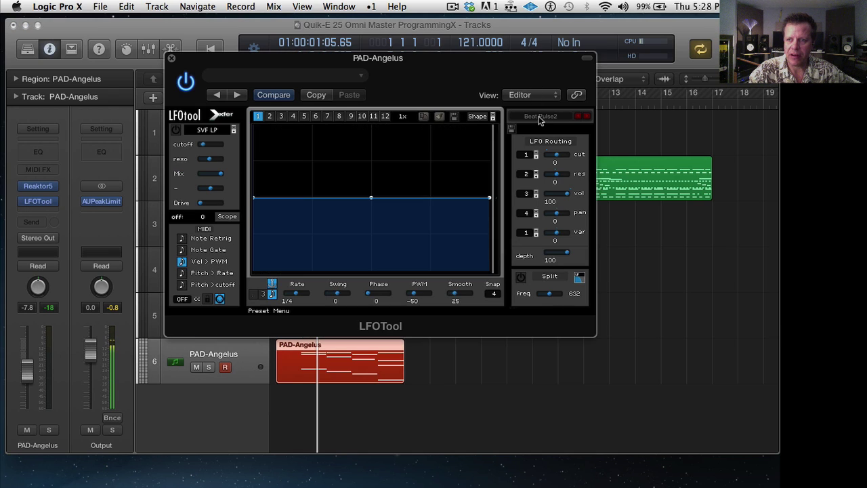
click(282, 116)
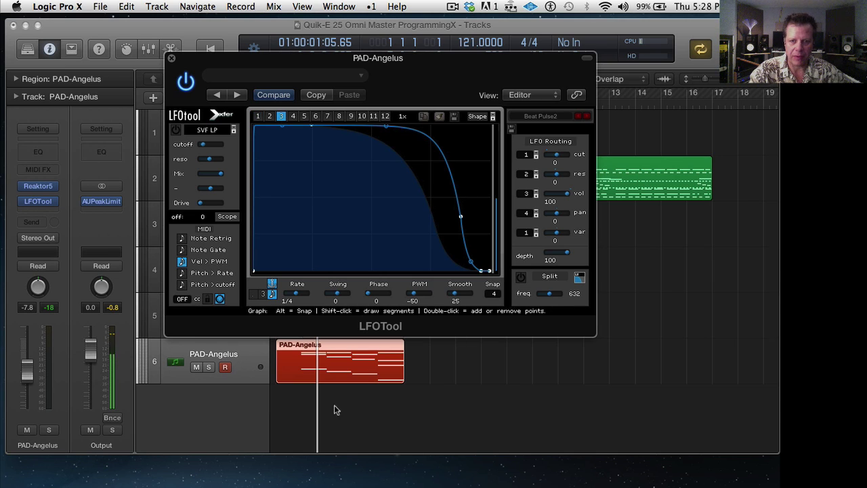
key(space)
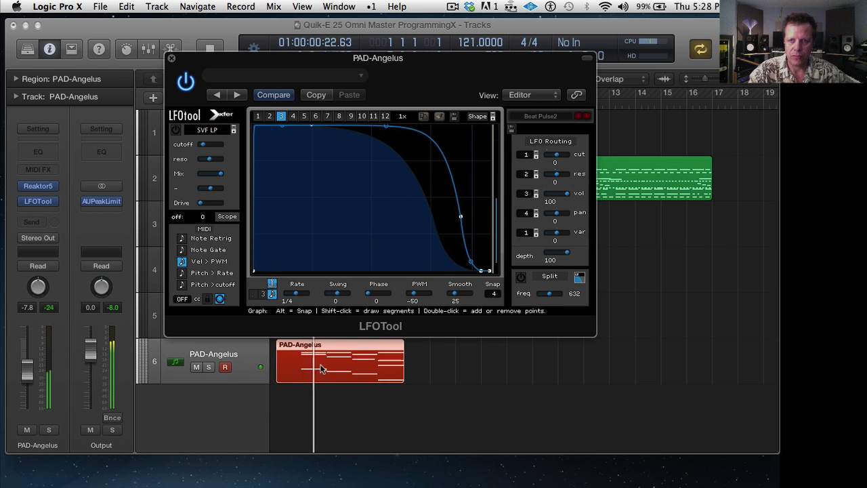
drag(387, 132, 357, 147)
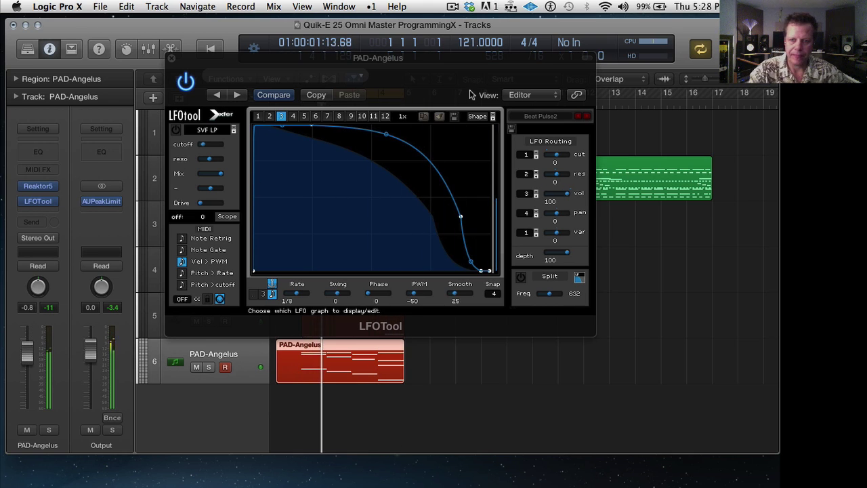
click(172, 61)
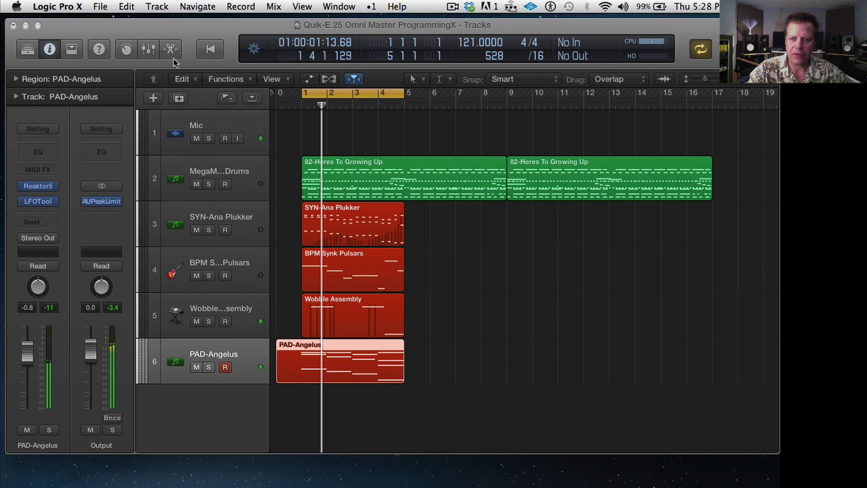
- In the PAD-Angelus track's Razor synth, set the amp envelope release to 18.5 and the reverb decay to 31
click(40, 187)
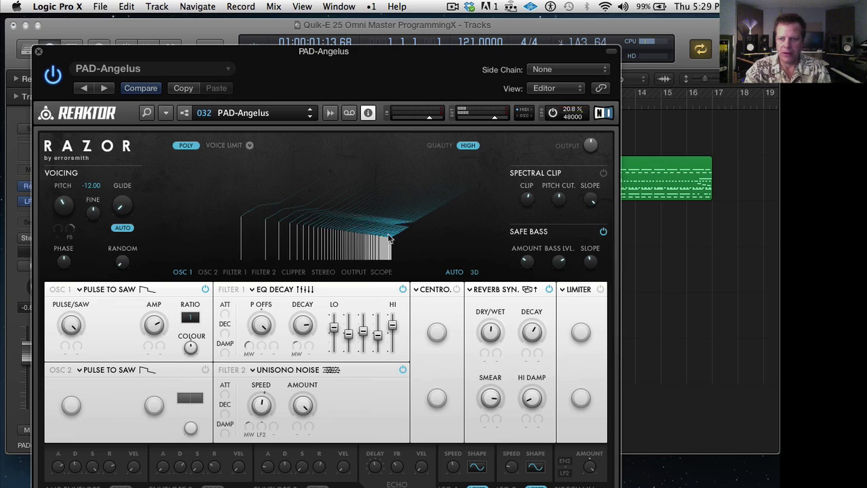
drag(108, 467, 107, 487)
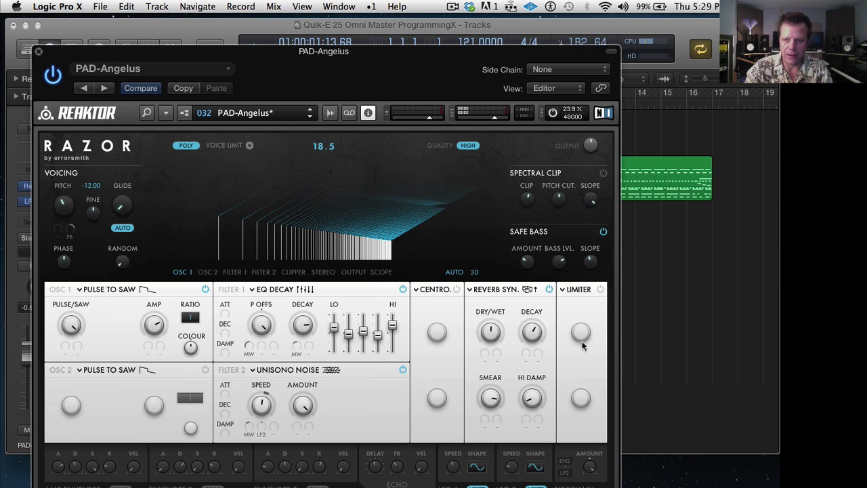
drag(535, 332, 539, 365)
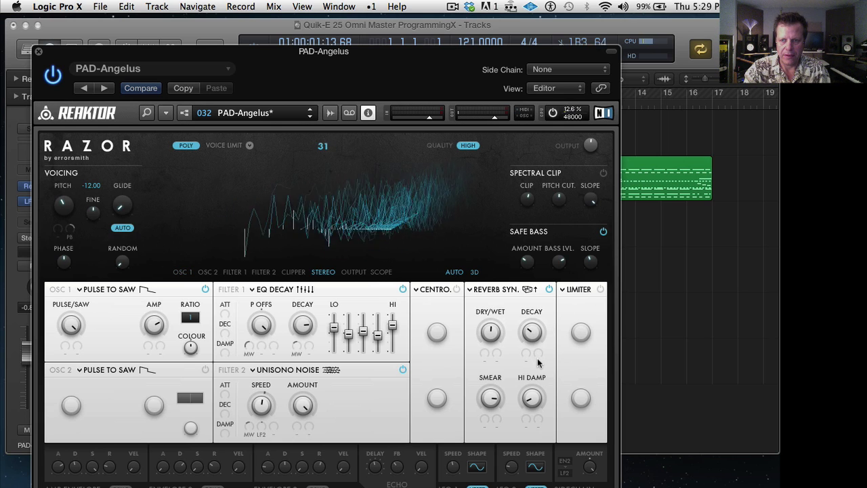
- Close the Razor synth, select the first MegaMacho Drums region and play it from the beginning
click(39, 53)
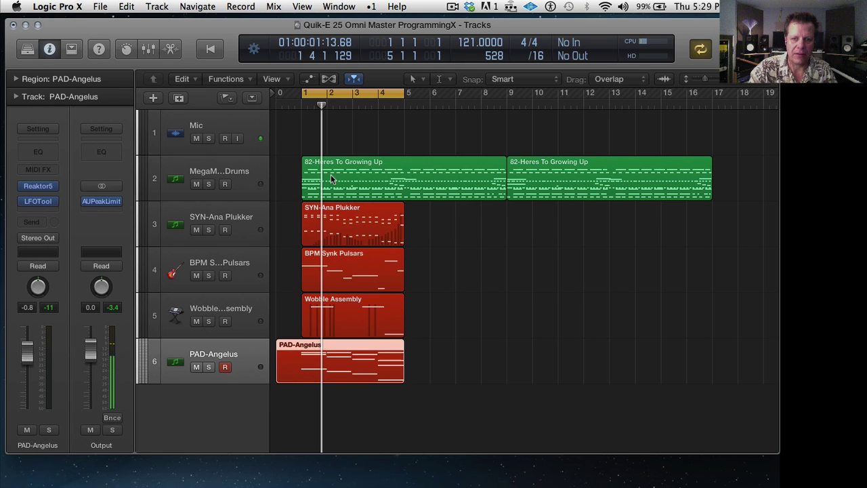
click(330, 174)
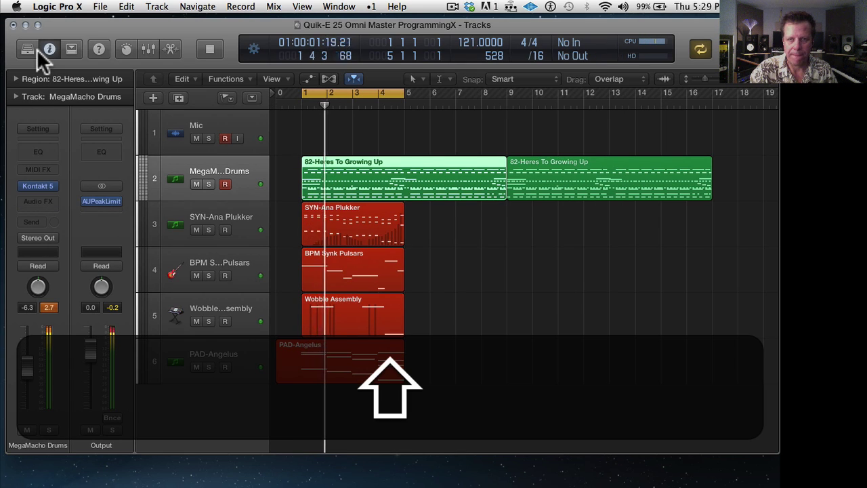
key(shift+space)
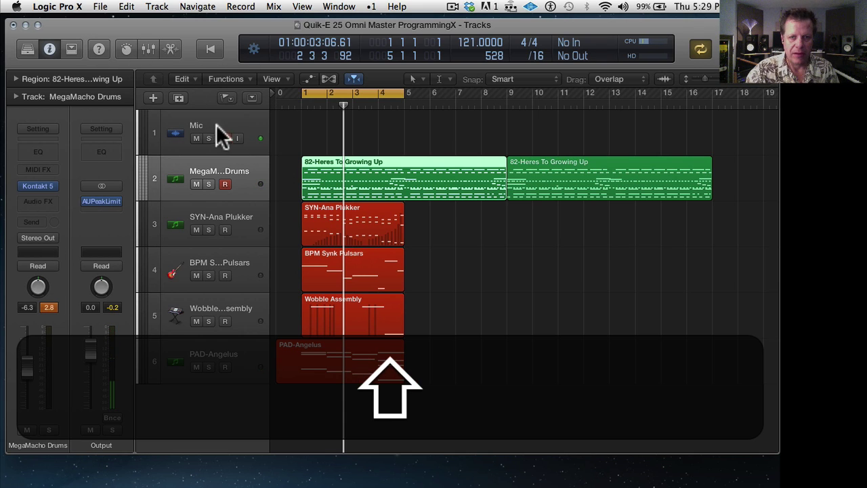
- Open the MegaMacho Drums track's Kontakt 5 instrument, hide its plug-in header and move it below the Tracks window
click(39, 187)
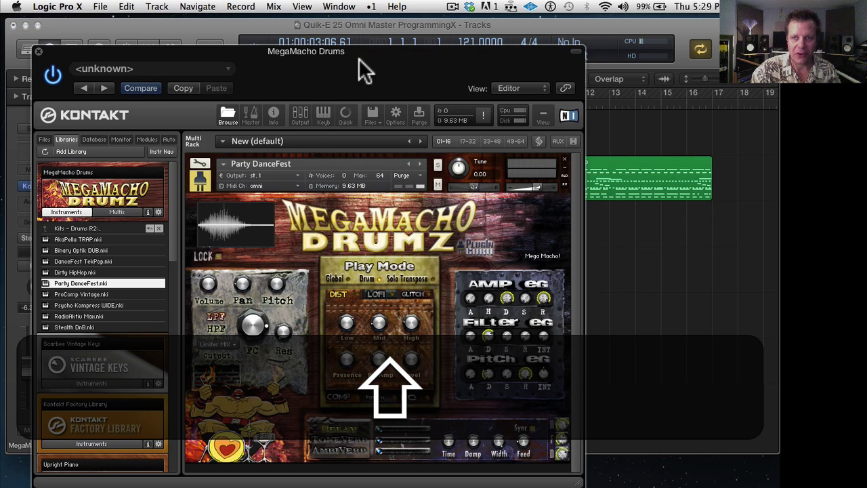
drag(372, 49, 498, 17)
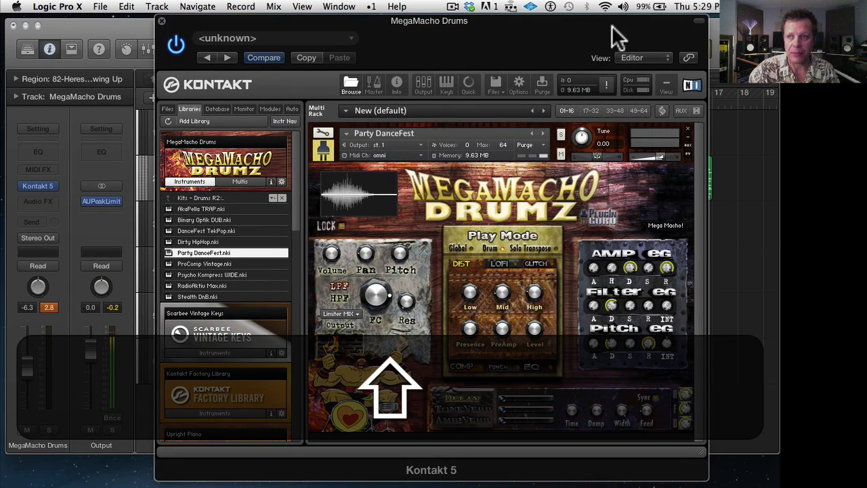
click(700, 24)
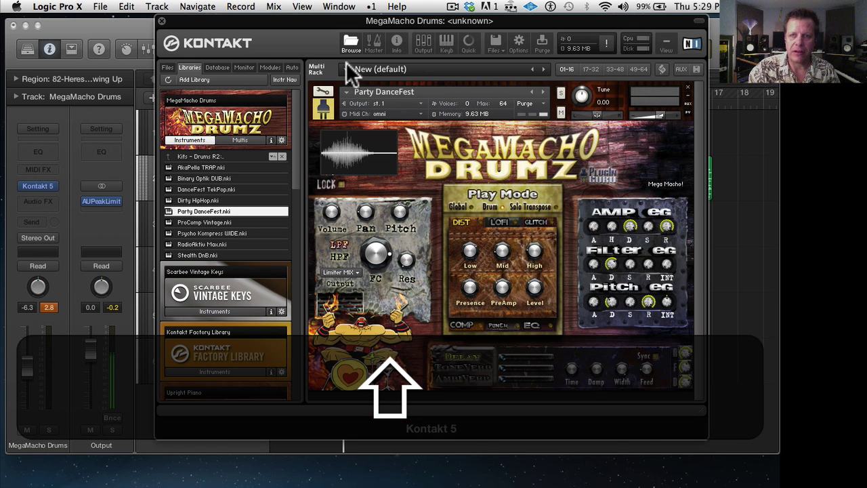
drag(330, 27, 370, 473)
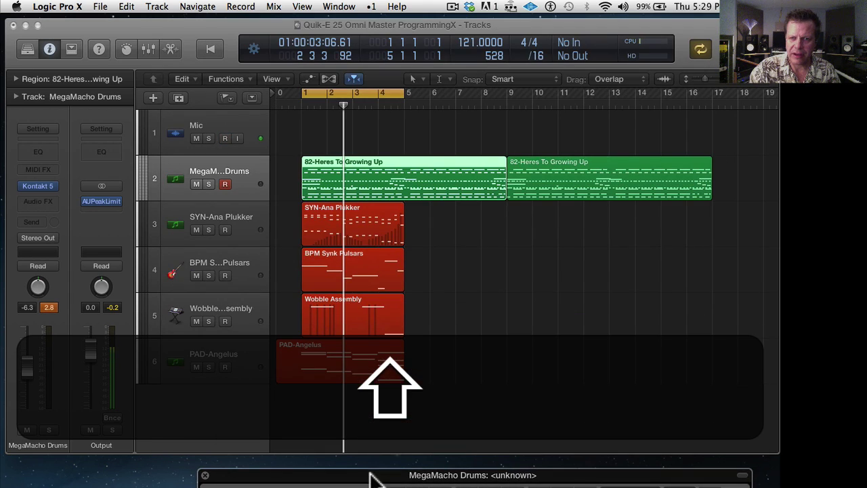
- Open the first drum region in the Piano Roll, enlarge the editor to nearly full height and play the groove briefly
click(229, 163)
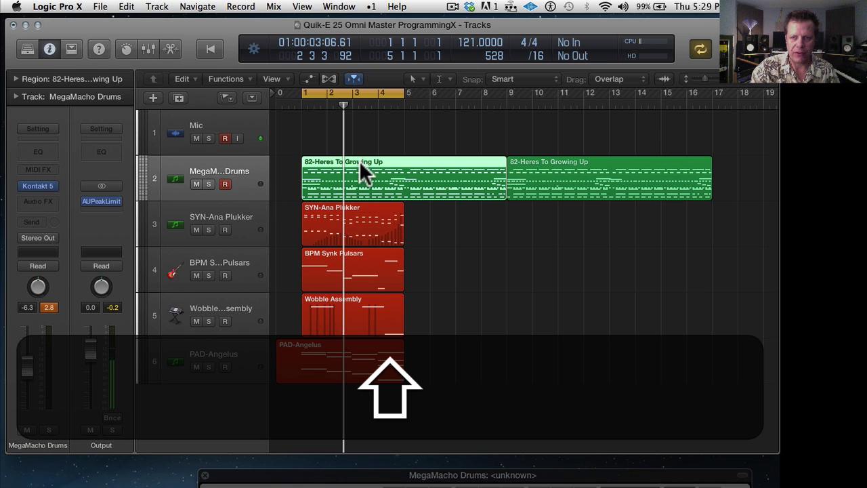
key(shift+p)
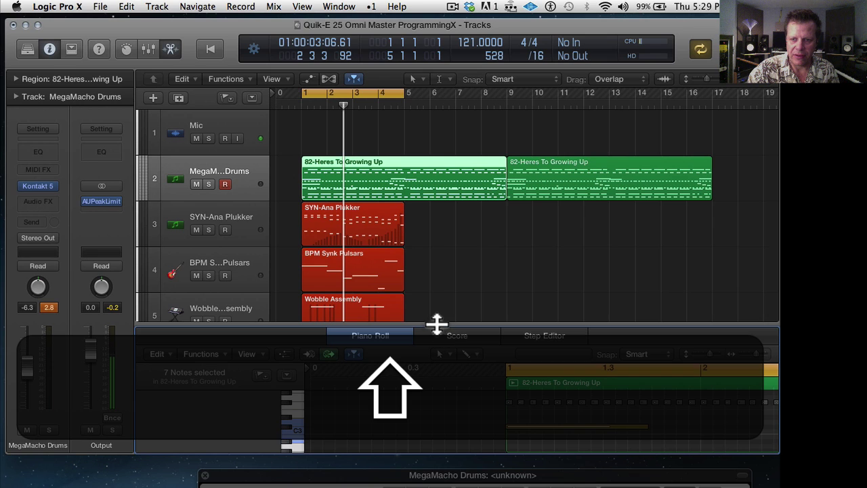
drag(437, 323, 404, 120)
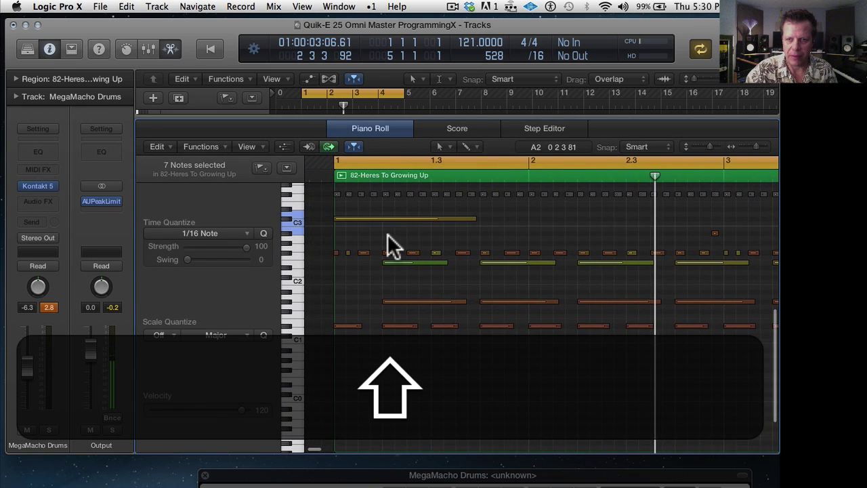
key(shift+space)
key(shift+space)
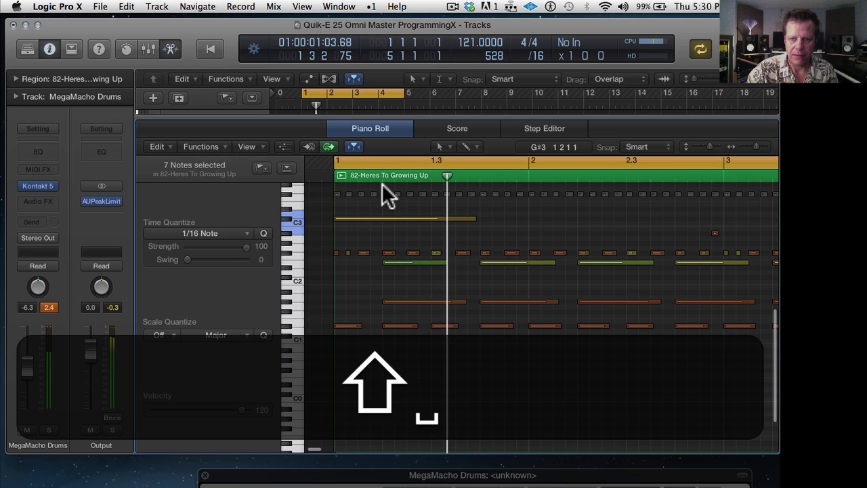
- Select all the lowest-row drum notes on D#1, transpose them up to C2 and start playback
shift+click(286, 325)
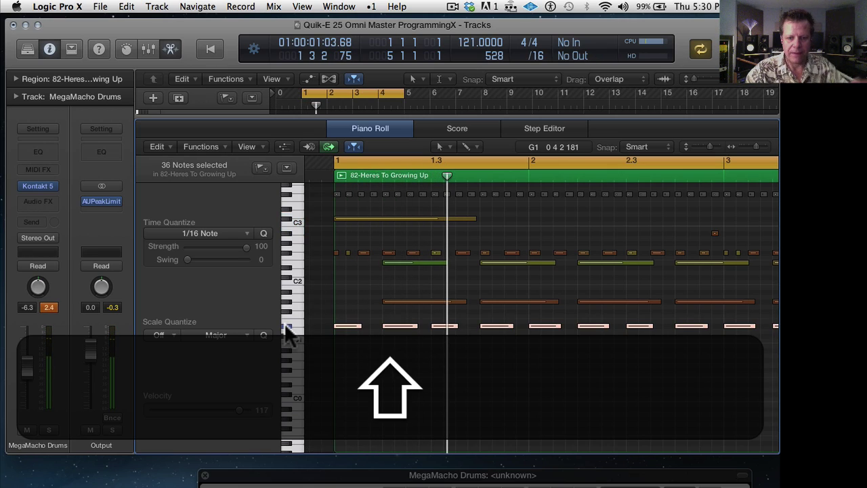
key(ctrl+Up)
key(shift+ctrl+Down)
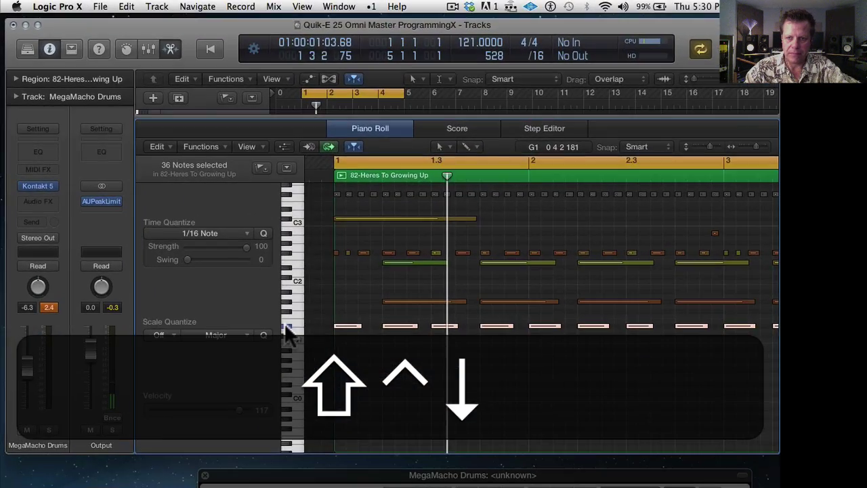
key(alt+shift+ctrl+Up)
key(alt+shift+Up)
key(alt+shift+Up)
key(alt+shift+Up)
key(alt+shift+Up)
key(alt+shift+Up)
key(alt+shift+Up)
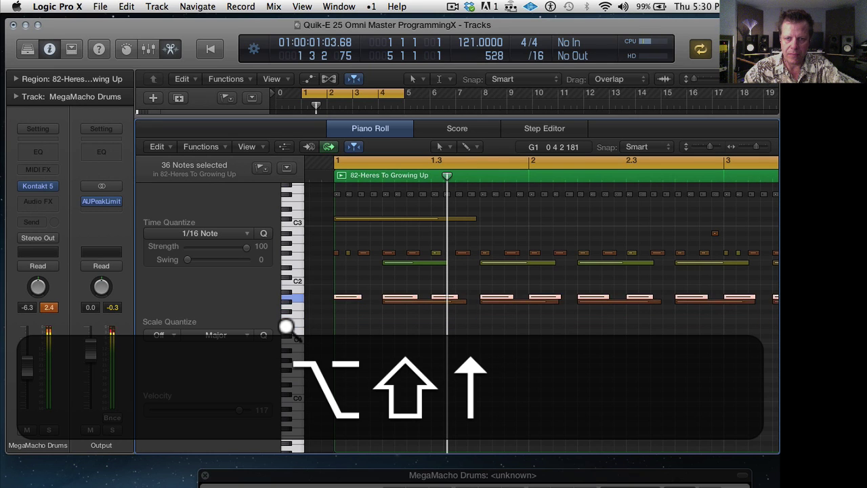
key(alt+shift+space)
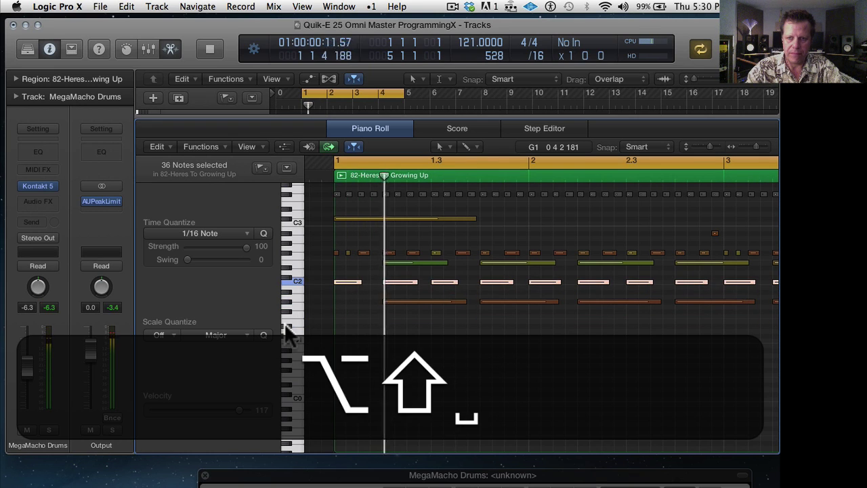
- Transpose the selected drum notes down to D1 by semitones during playback, and play the groove again from the start
key(alt+shift+Down)
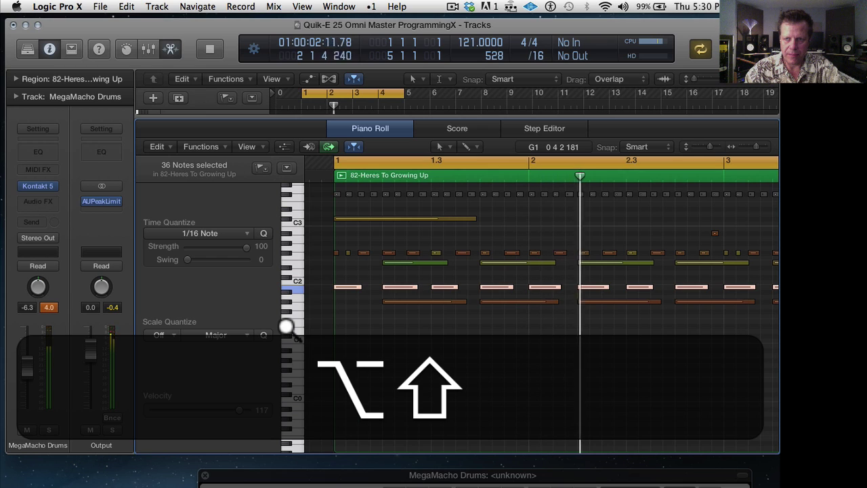
key(alt+shift+Down)
key(alt+shift+Down)
key(alt+shift+Down)
key(alt+shift+Down)
key(alt+shift+Down)
key(alt+shift+Down)
key(alt+shift+Down)
key(alt+shift+Down)
key(alt+shift+Down)
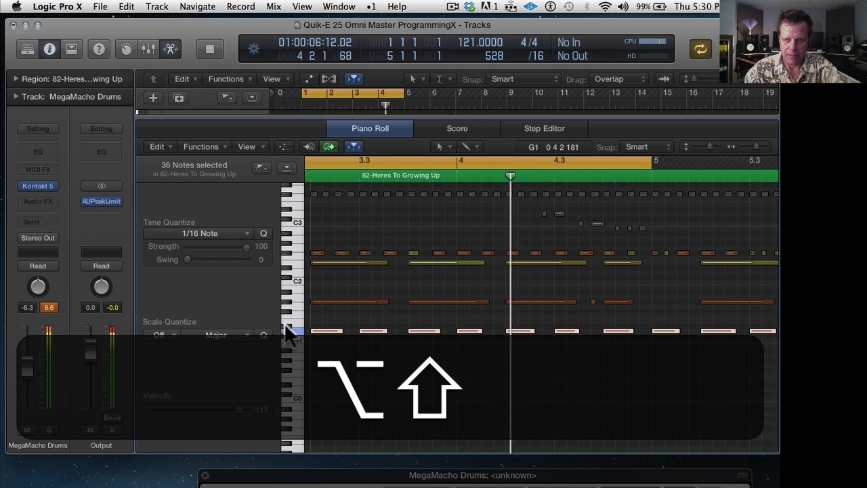
key(shift+space)
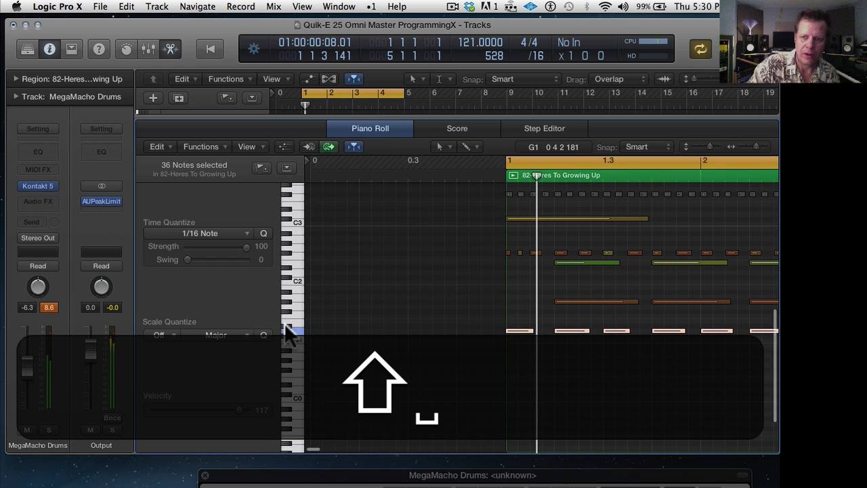
- Bring the Kontakt window back into view and set the drum's Punch attack to 87.2 % and Punch input to 0.85 dB
click(39, 185)
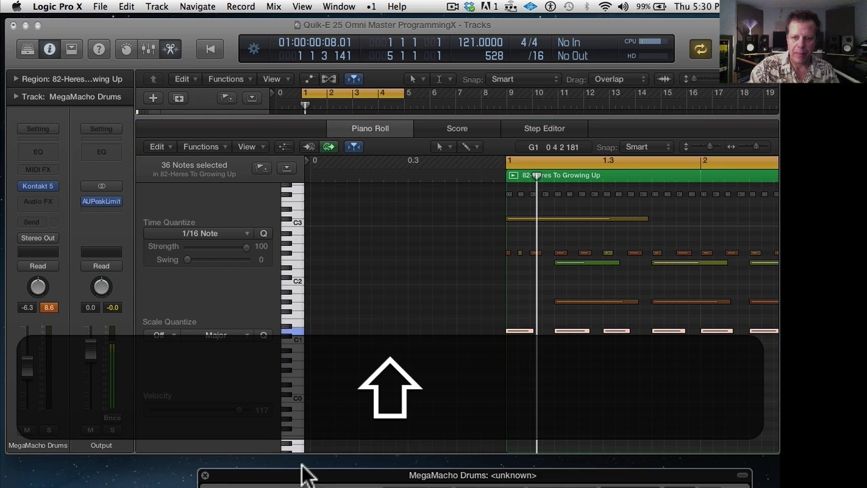
drag(304, 478, 241, 27)
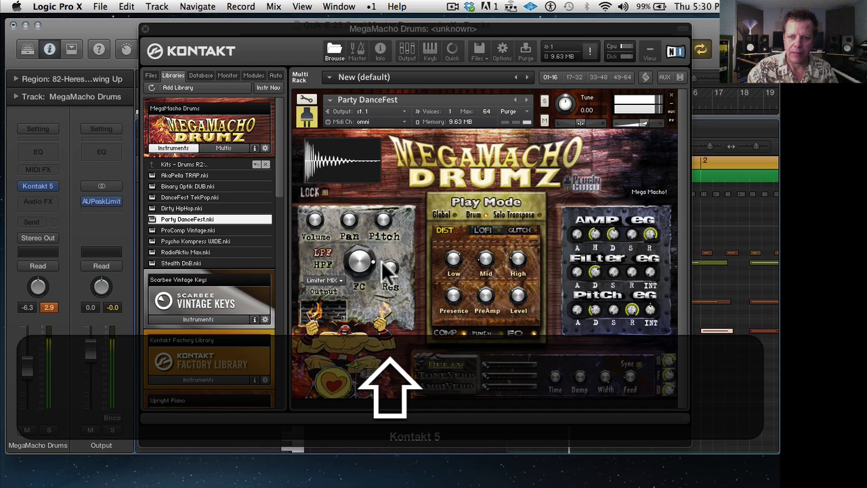
click(483, 333)
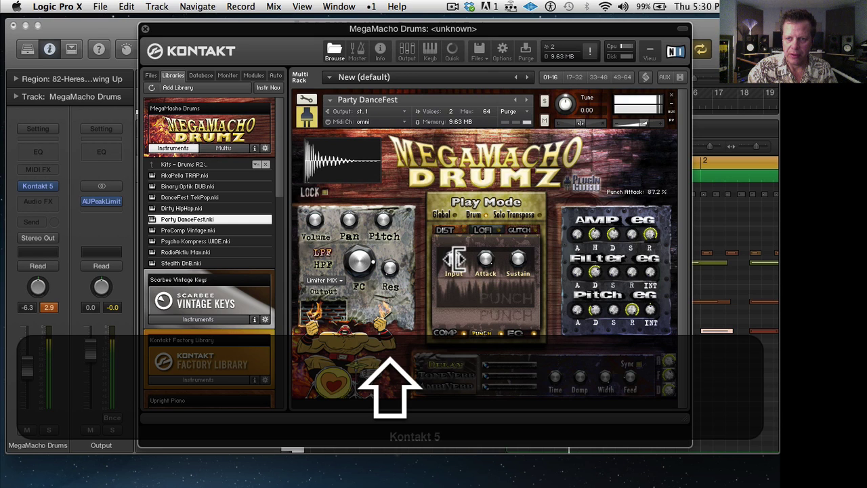
mouse_move(454, 259)
drag(455, 255, 453, 253)
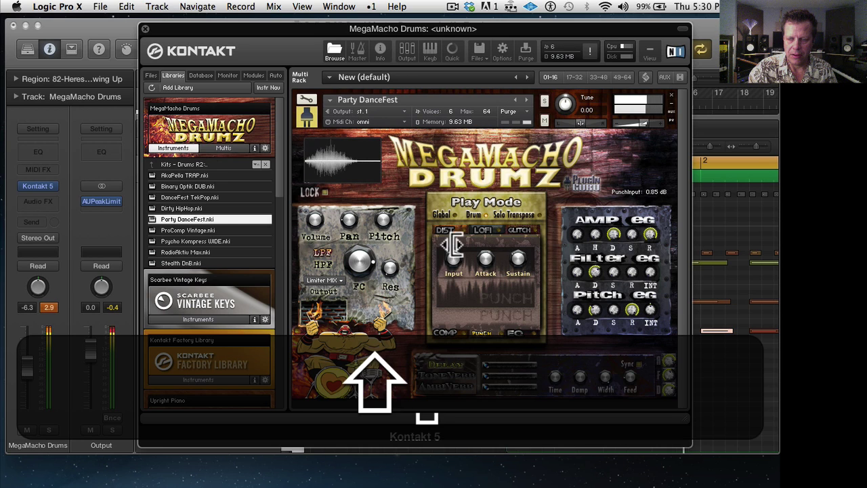
- Set the drum's Punch sustain to 32.1 % and Punch input to -2.8 dB, and close Kontakt
mouse_move(523, 246)
drag(523, 246, 517, 229)
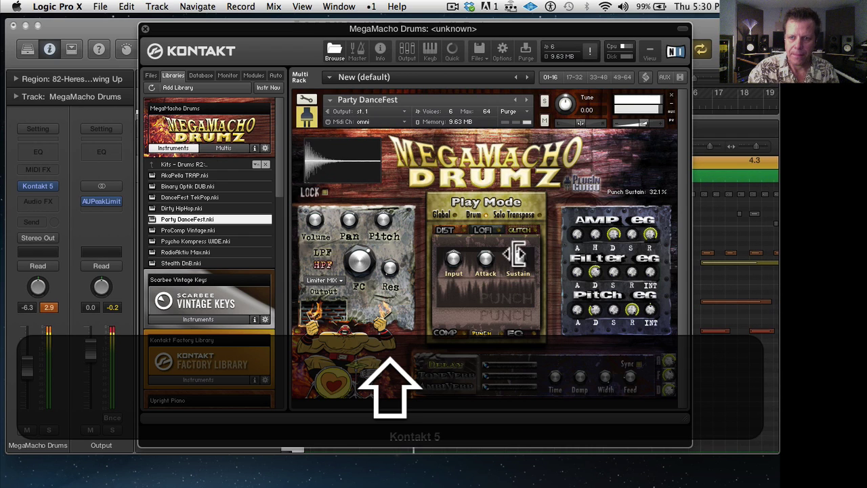
mouse_move(453, 260)
drag(453, 260, 454, 265)
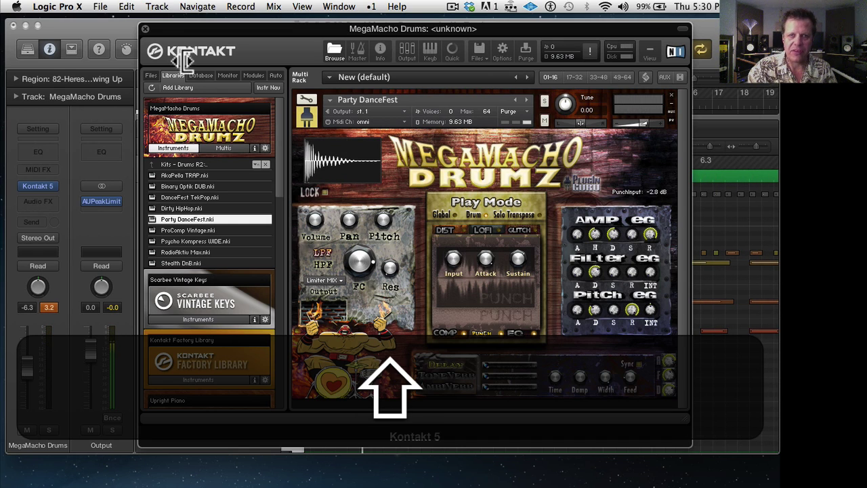
click(145, 29)
- Play the groove from the beginning to check the drum change, and select all the notes on E2
key(shift+space)
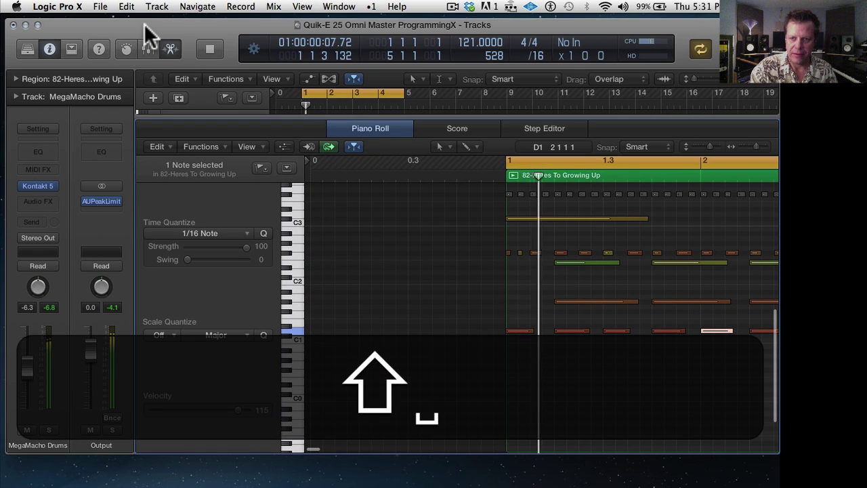
key(shift+space)
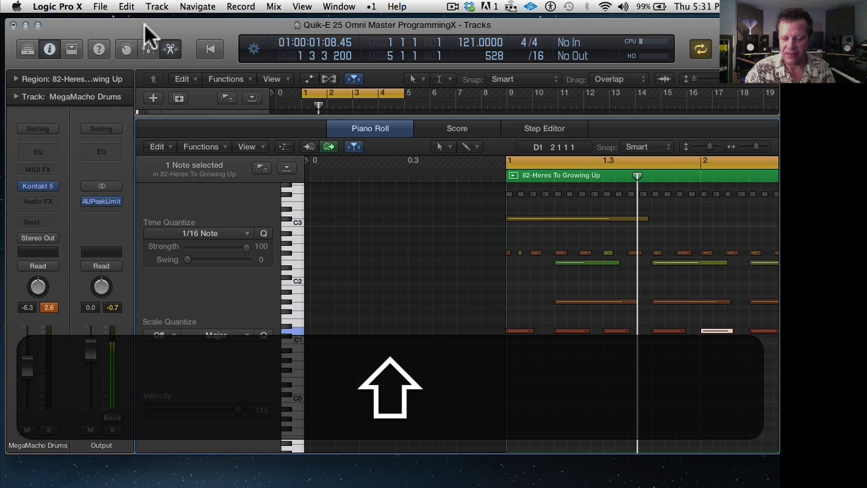
key(shift+space)
key(shift+space)
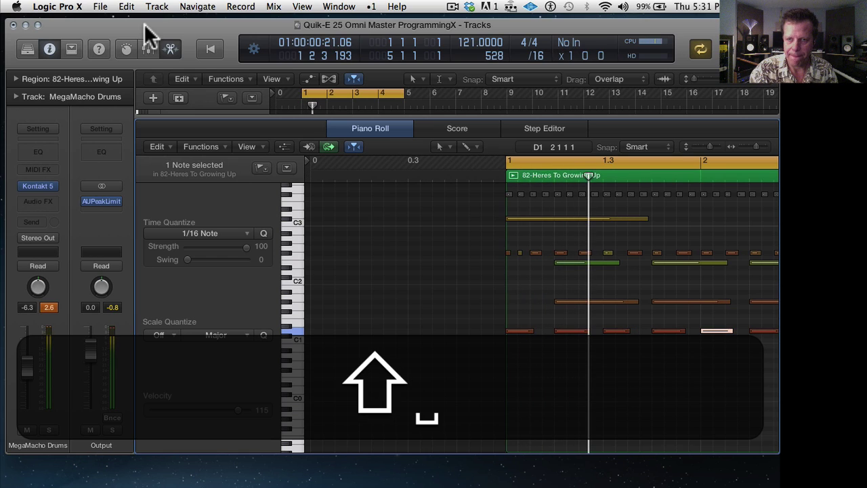
click(287, 262)
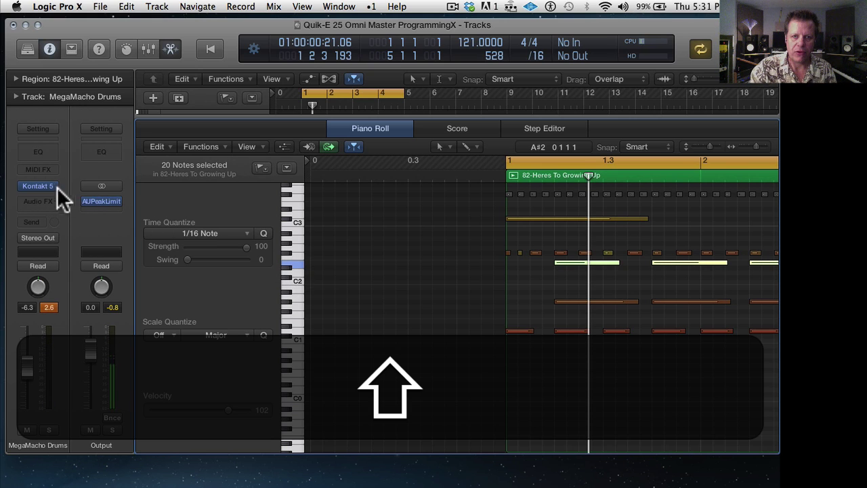
- Reopen the drum track's Kontakt 5 and set the selected drum's amp envelope decay to 19.1 ms and release to 162.4 ms
click(37, 180)
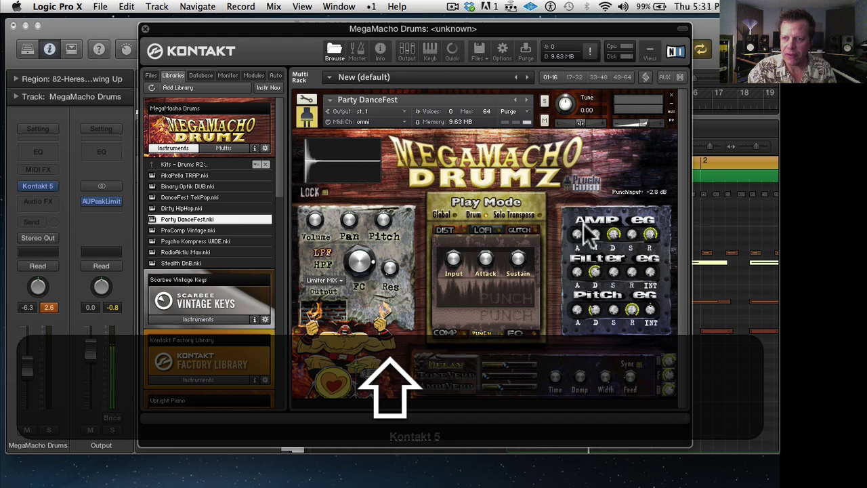
drag(589, 204, 586, 195)
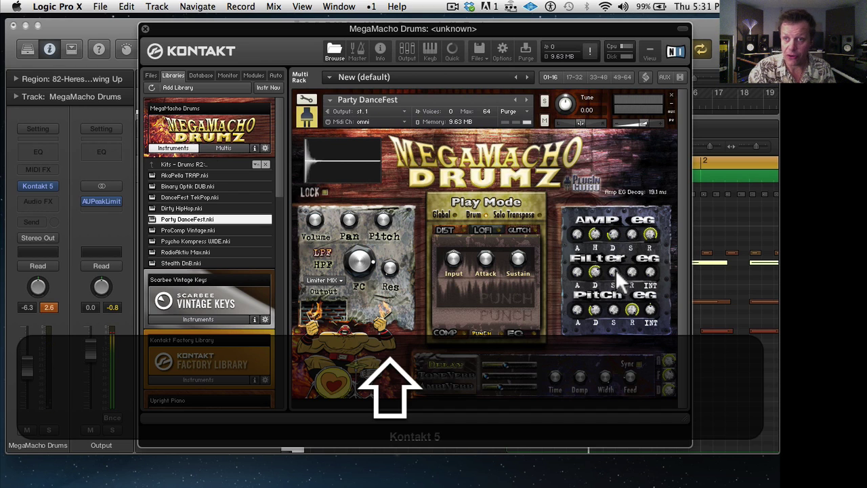
drag(615, 269, 615, 268)
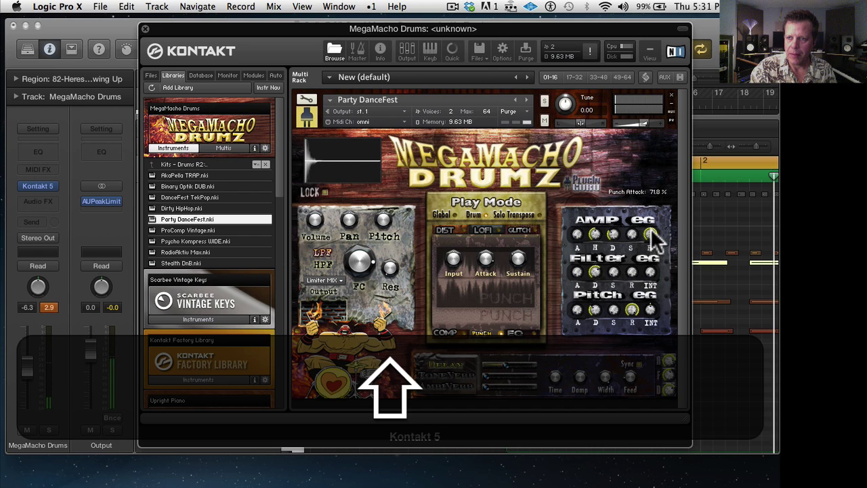
drag(651, 239, 650, 256)
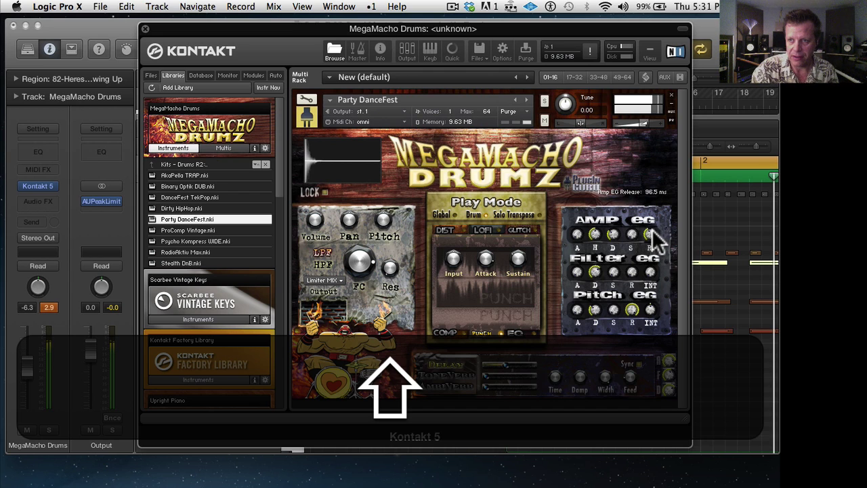
drag(650, 232, 651, 229)
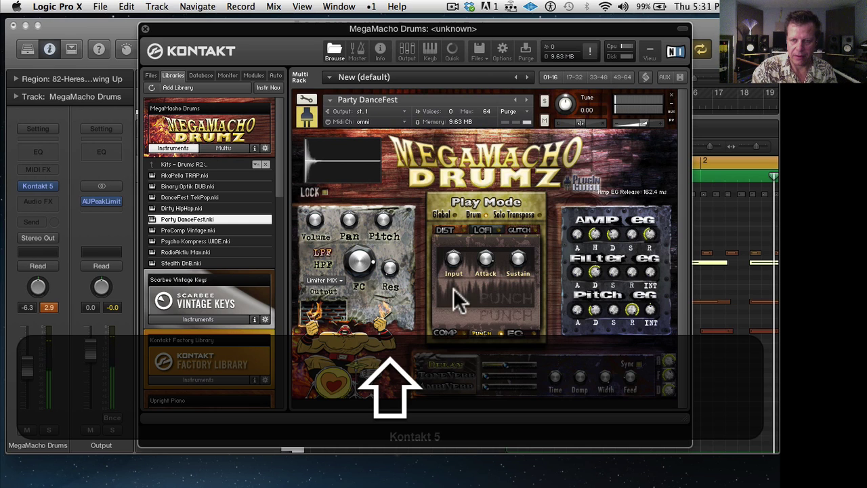
- Set the selected drum's Punch attack to 100 % and its volume to 3.1 dB
drag(497, 270, 494, 253)
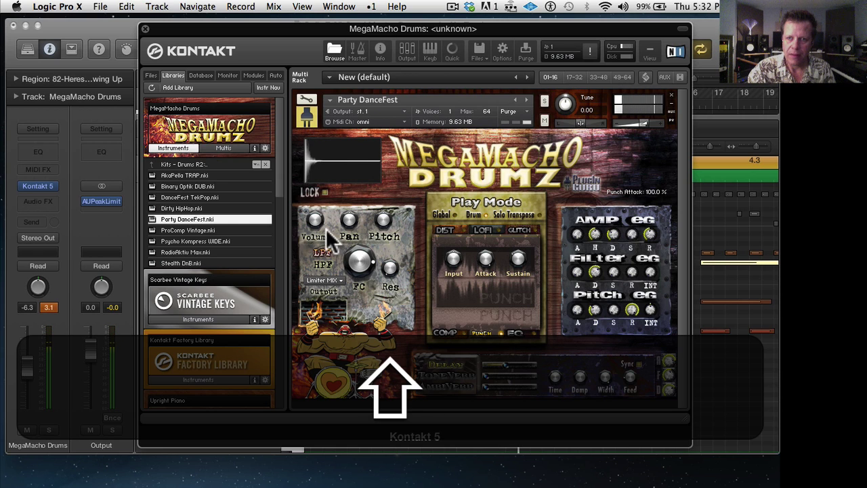
mouse_move(317, 227)
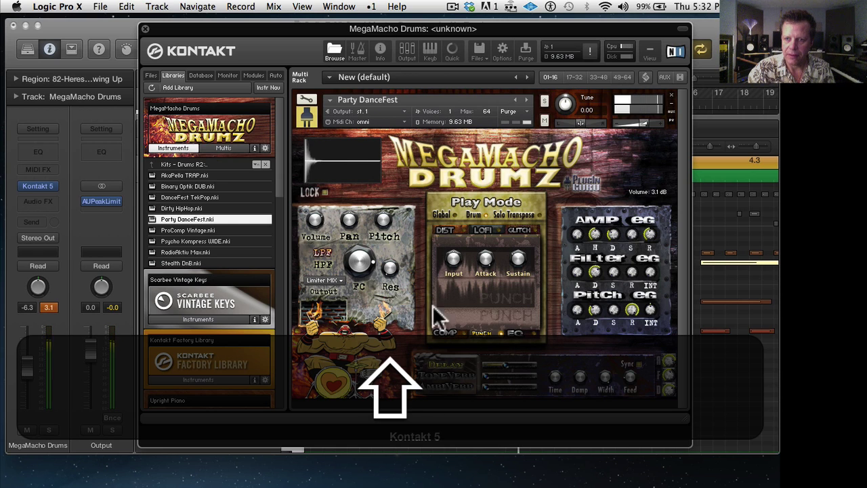
- Adjust the selected drum's EQ by tuning the second band's frequency and setting Gain 2 to 3.2 dB and Gain 3 to 4.2 dB
click(516, 334)
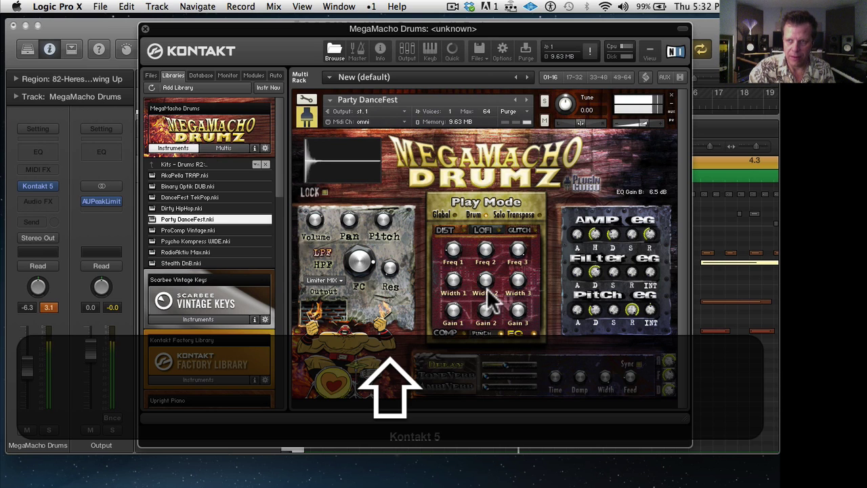
mouse_move(490, 256)
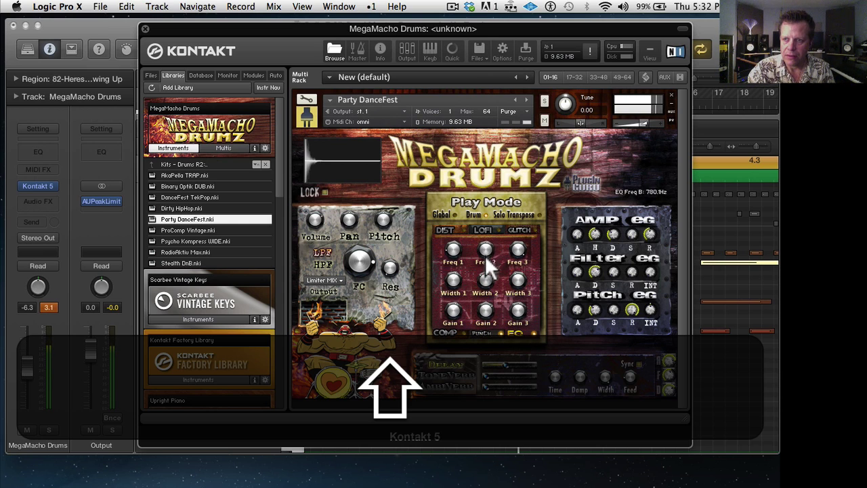
drag(484, 273, 486, 276)
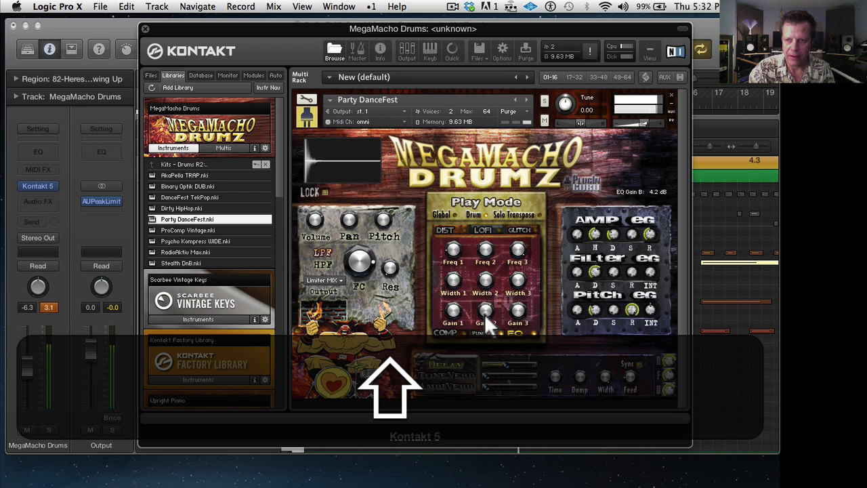
drag(487, 326, 488, 328)
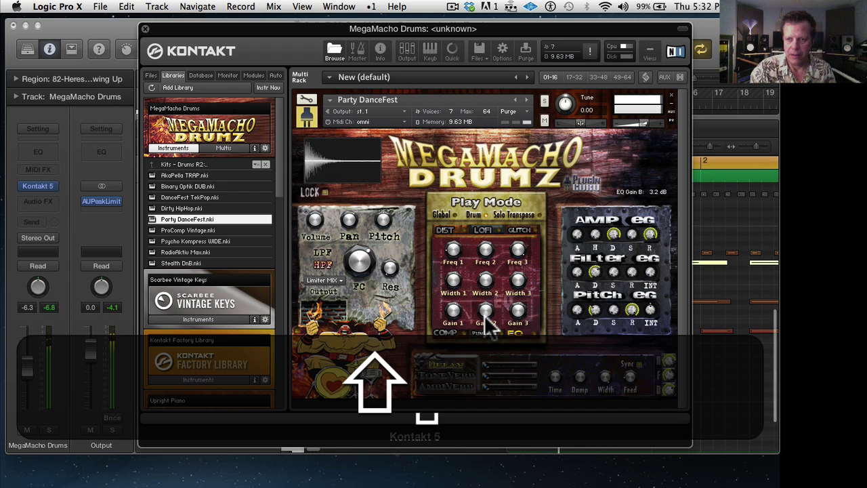
click(519, 325)
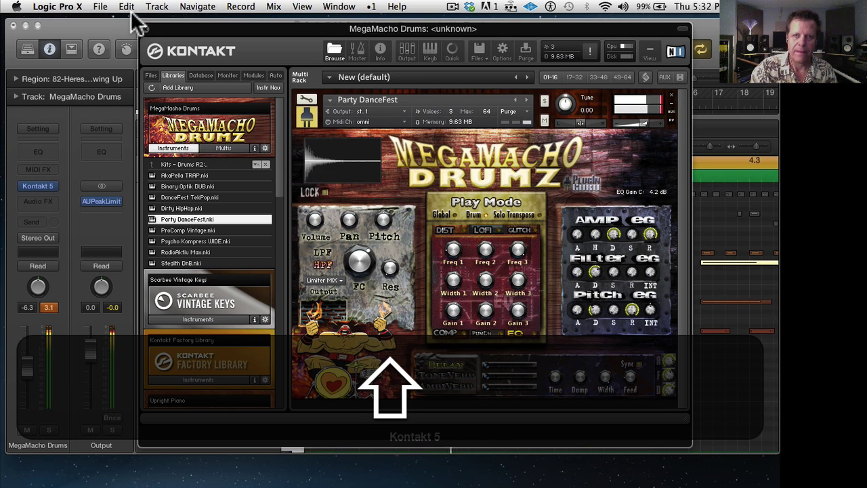
- Close Kontakt, stop playback of the groove, and hide the Piano Roll to return to the full track arrangement
click(145, 28)
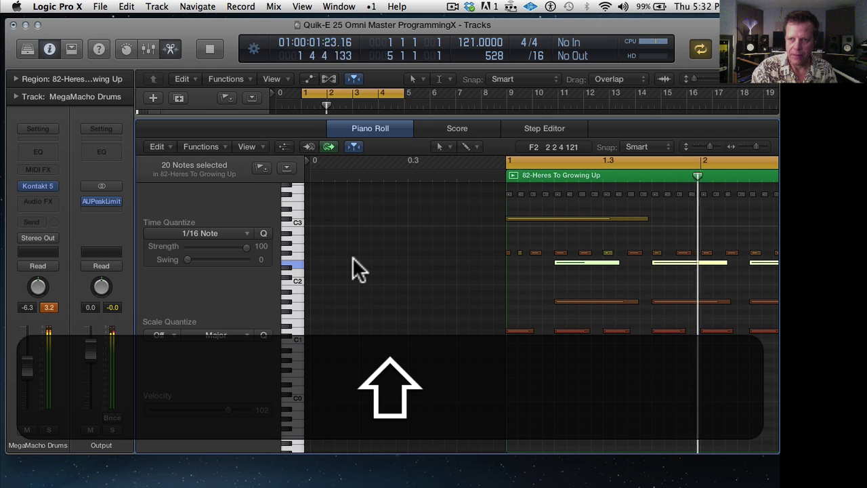
key(space)
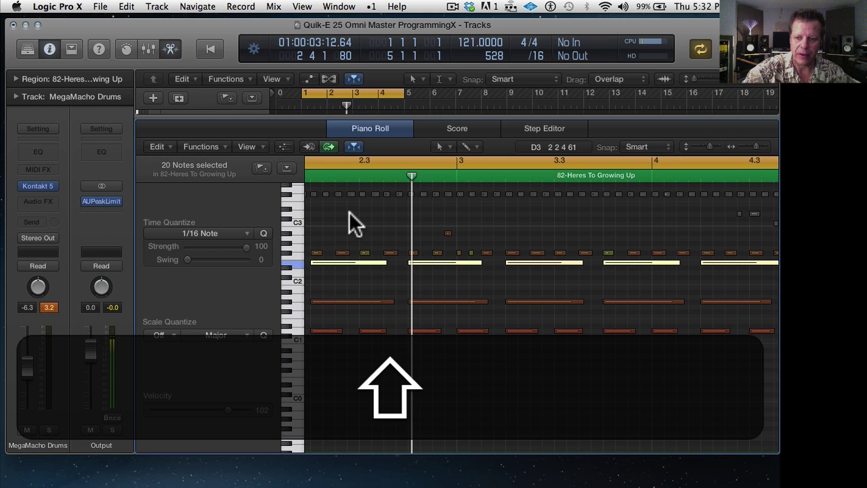
key(shift+p)
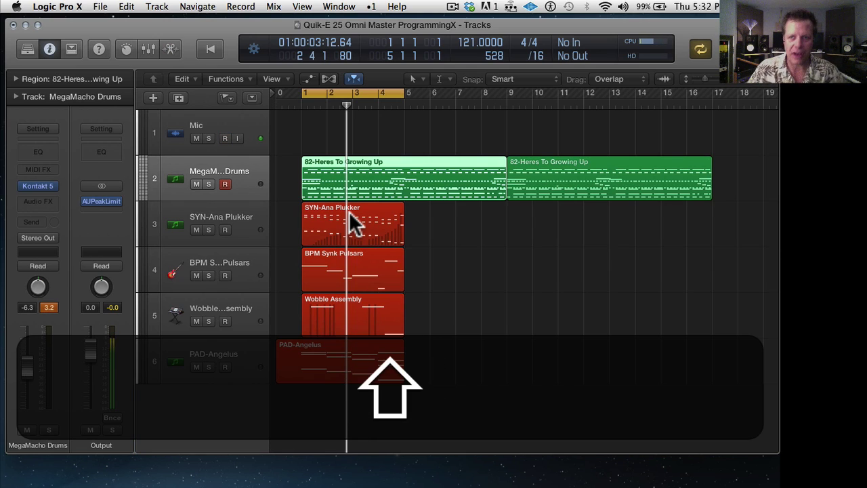